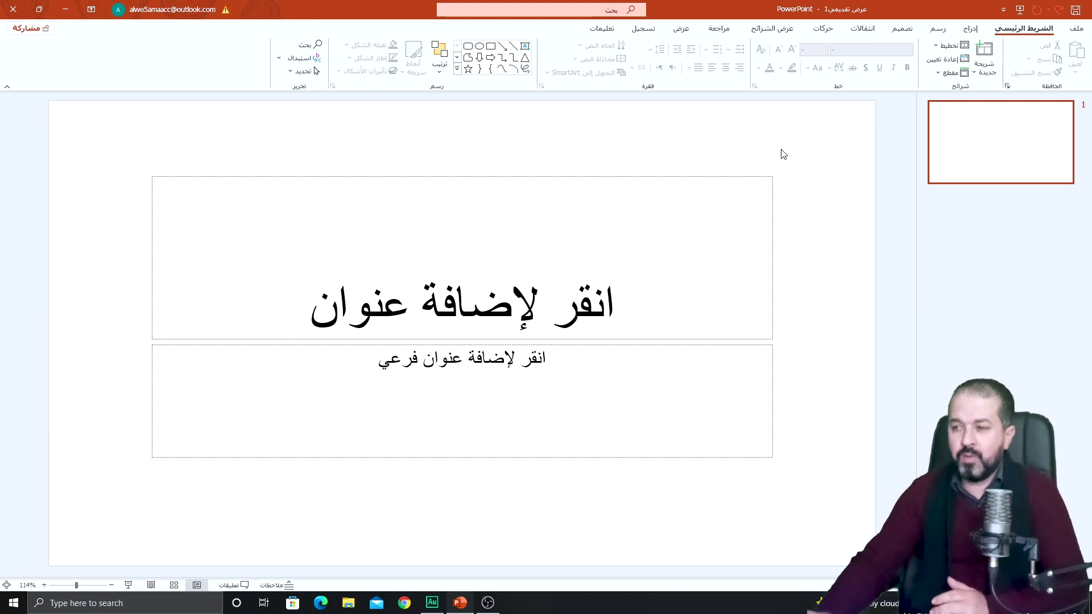
Switch the slide to the Blank layout and give its background a very light solid fill
right_click(780, 151)
mouse_move(738, 195)
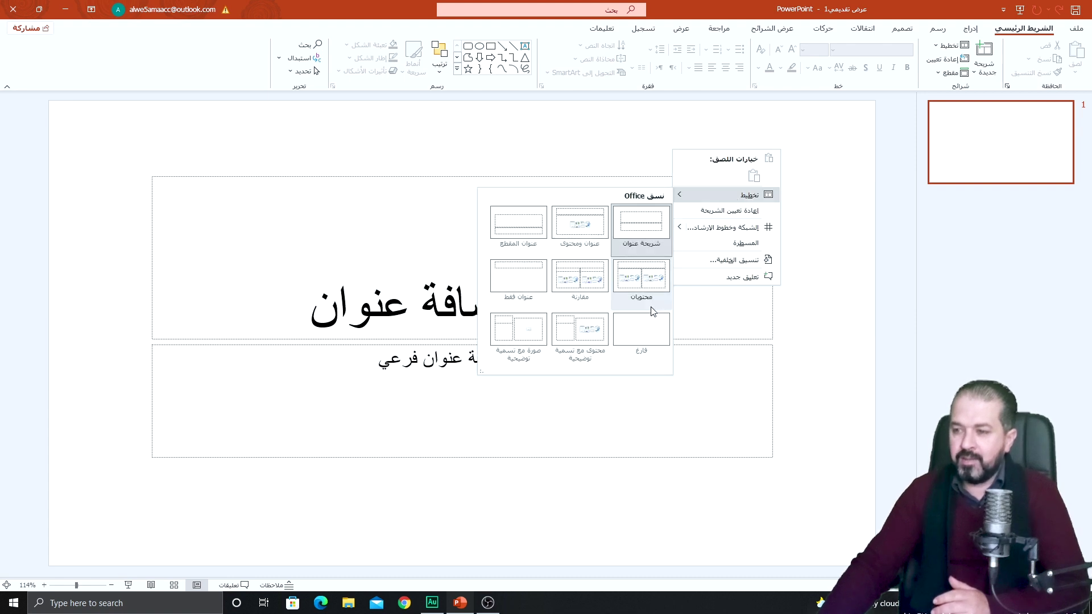
left_click(650, 320)
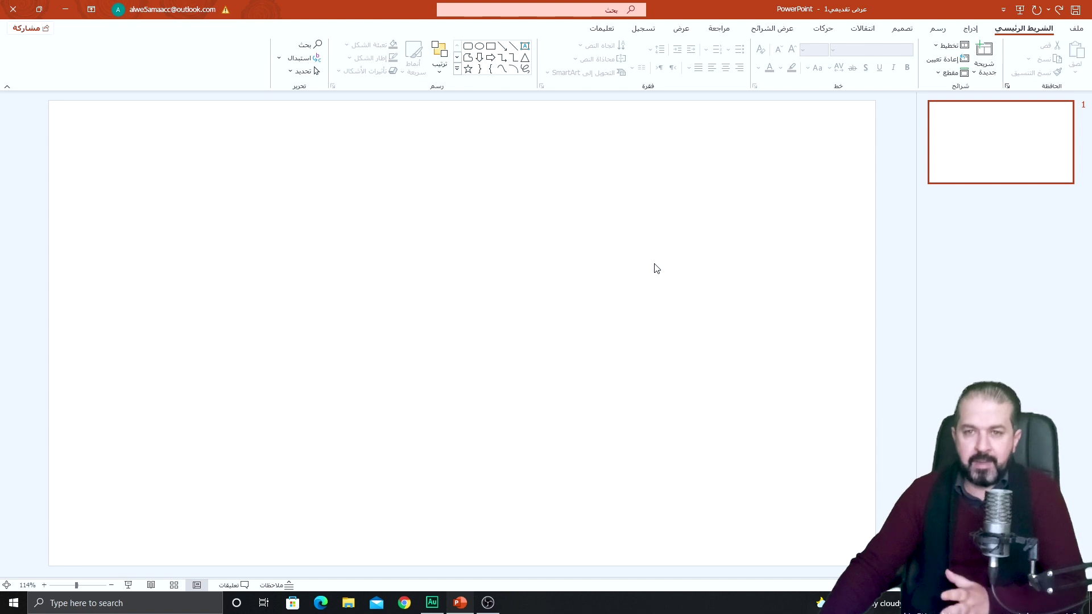
right_click(501, 204)
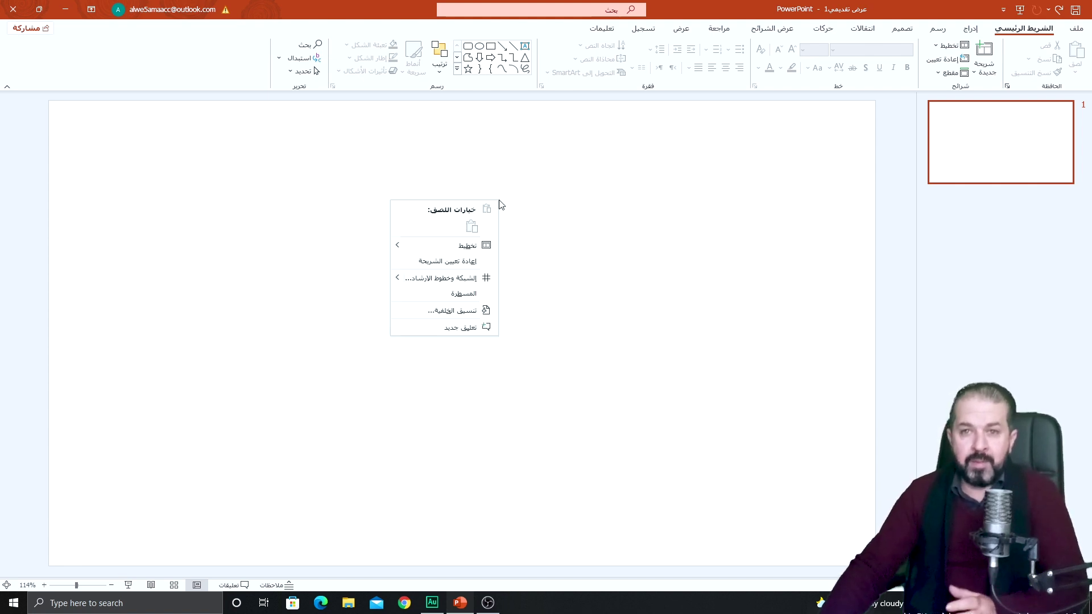
left_click(483, 297)
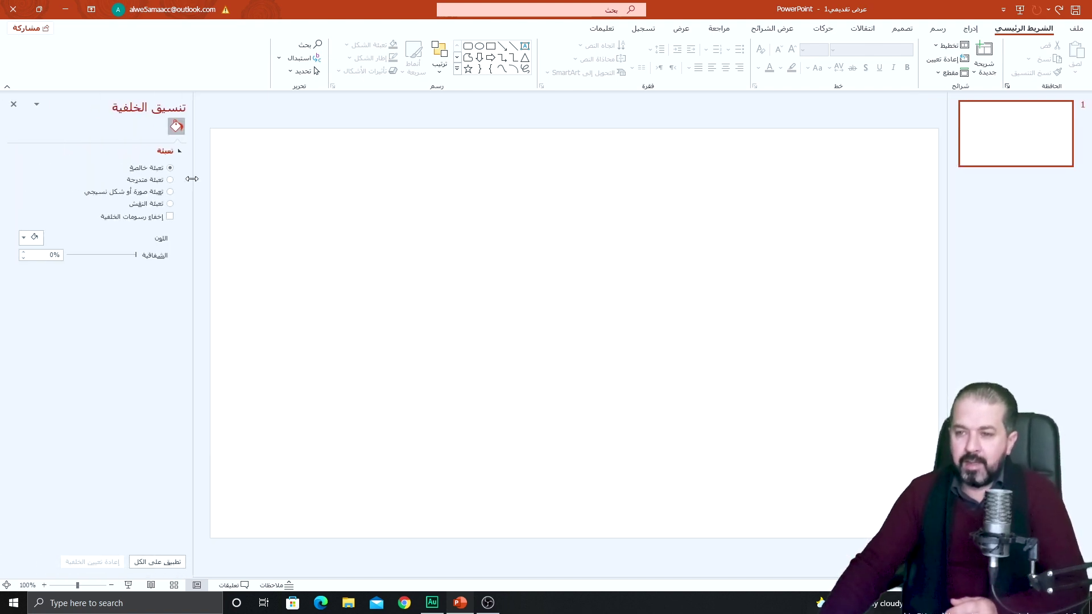
left_click(25, 235)
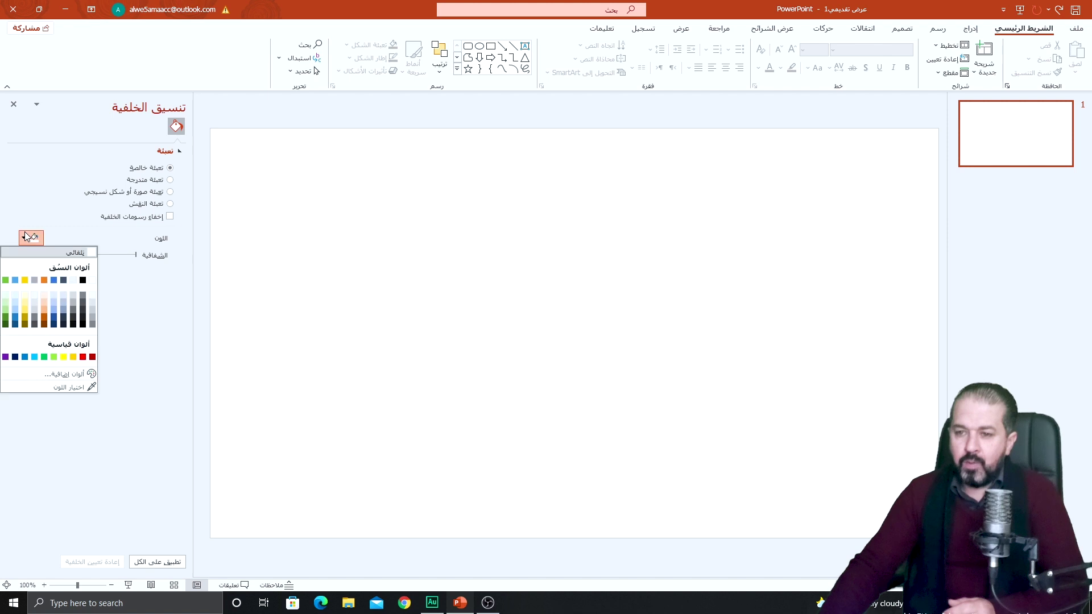
left_click(93, 294)
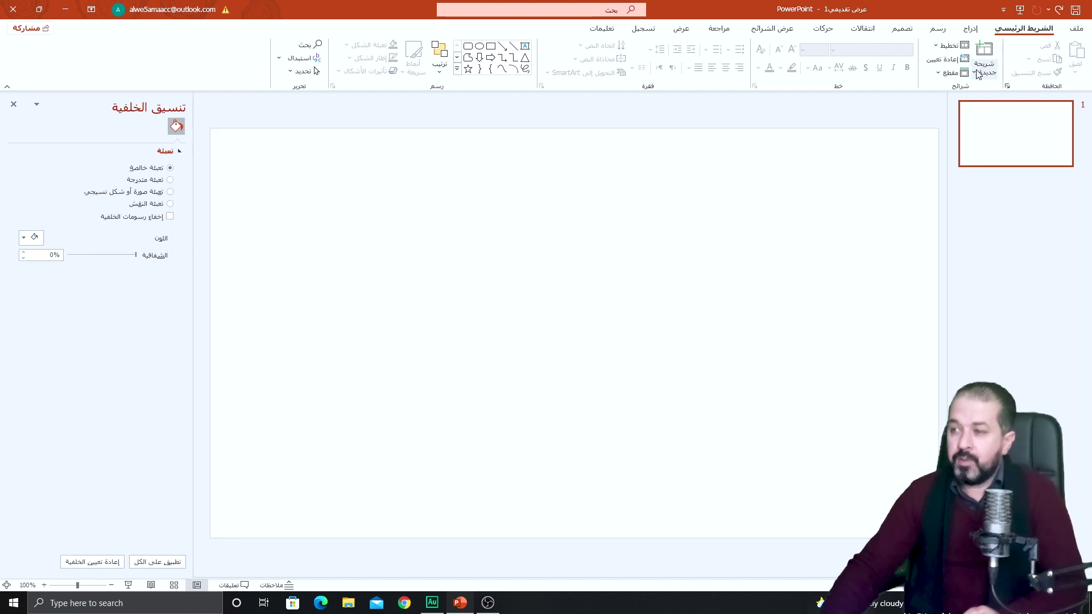
Draw a 3.37-inch blue rounded square, shift it left, and slightly reduce its corner rounding
left_click(970, 29)
left_click(904, 77)
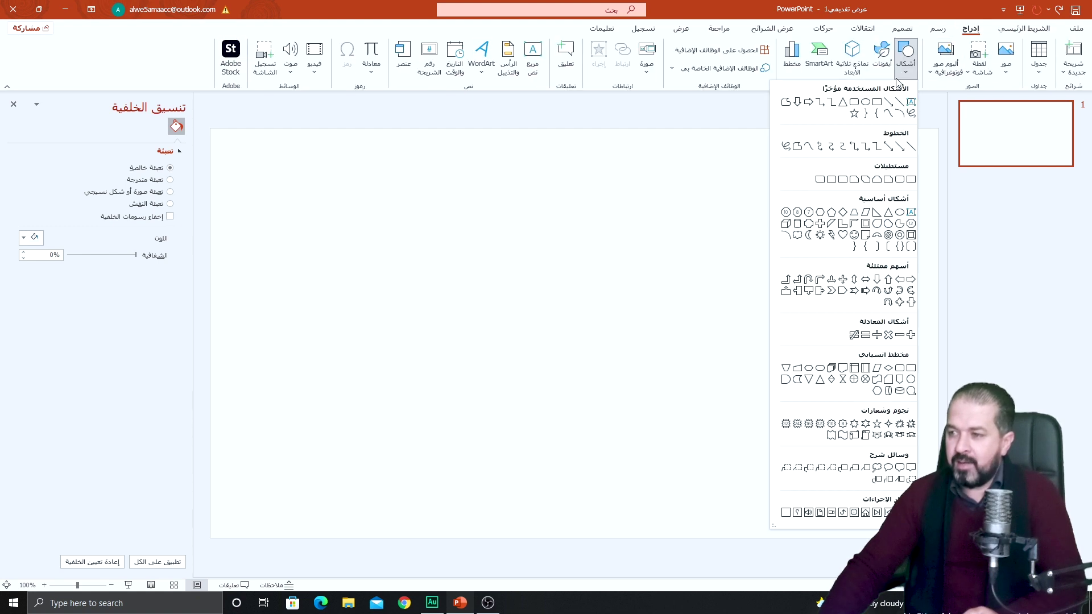
left_click(856, 104)
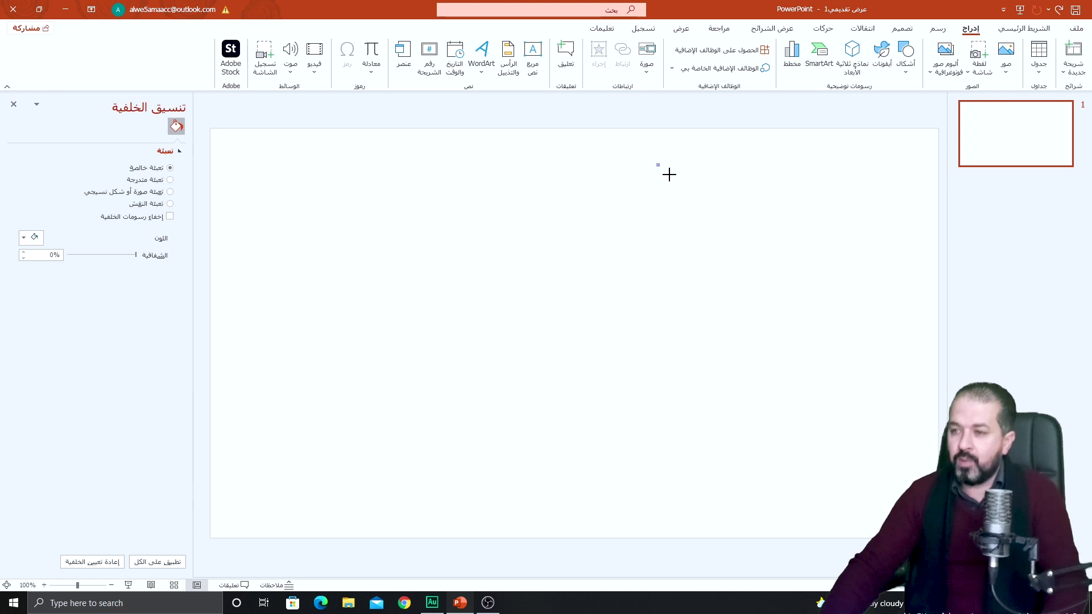
left_click_drag(669, 175, 840, 347)
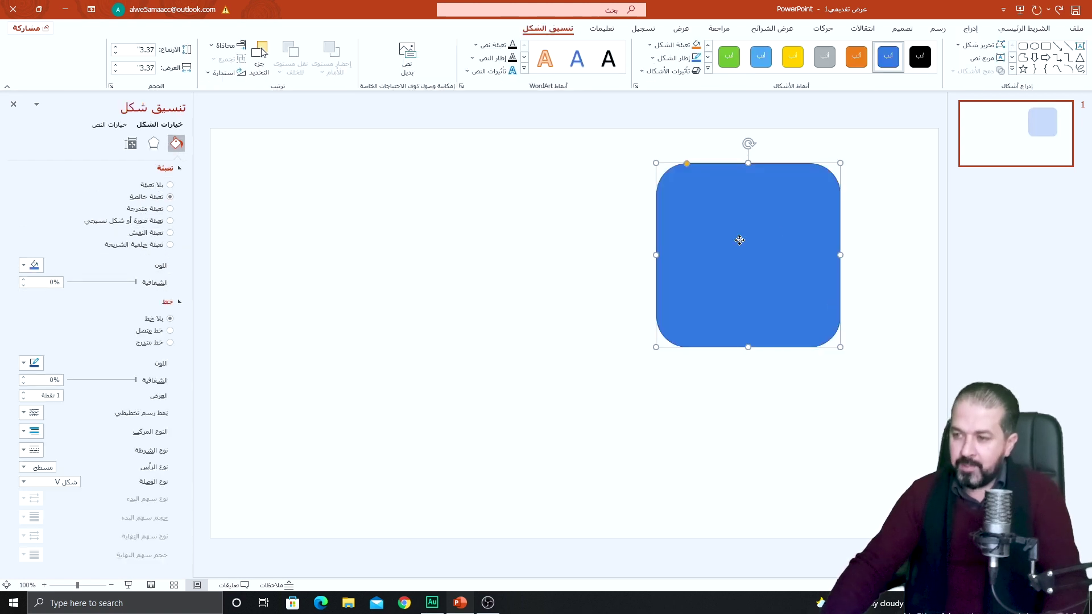
left_click_drag(739, 240, 609, 252)
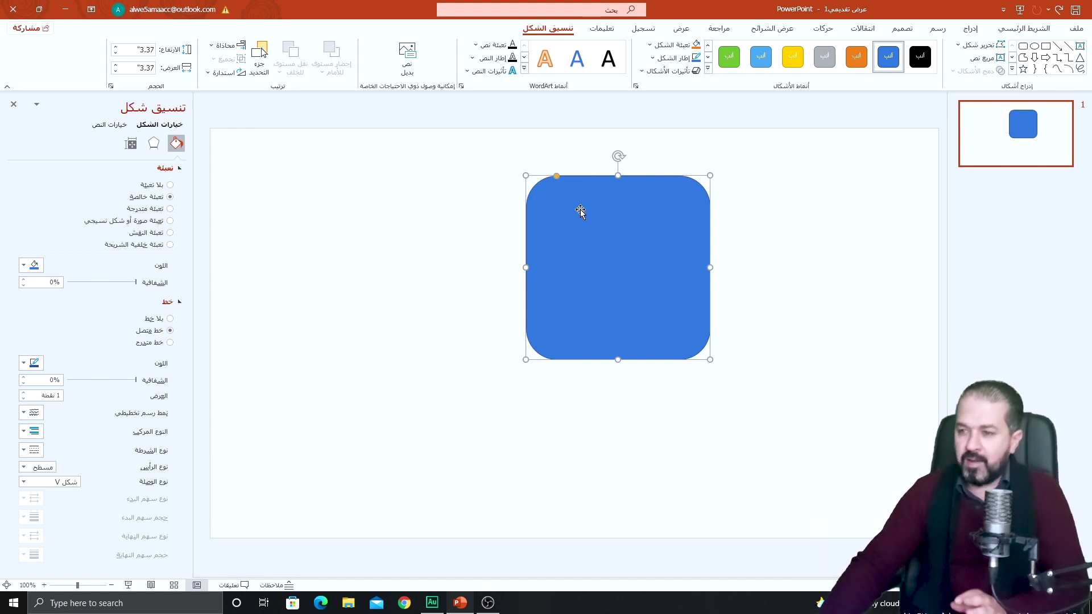
left_click_drag(557, 177, 541, 176)
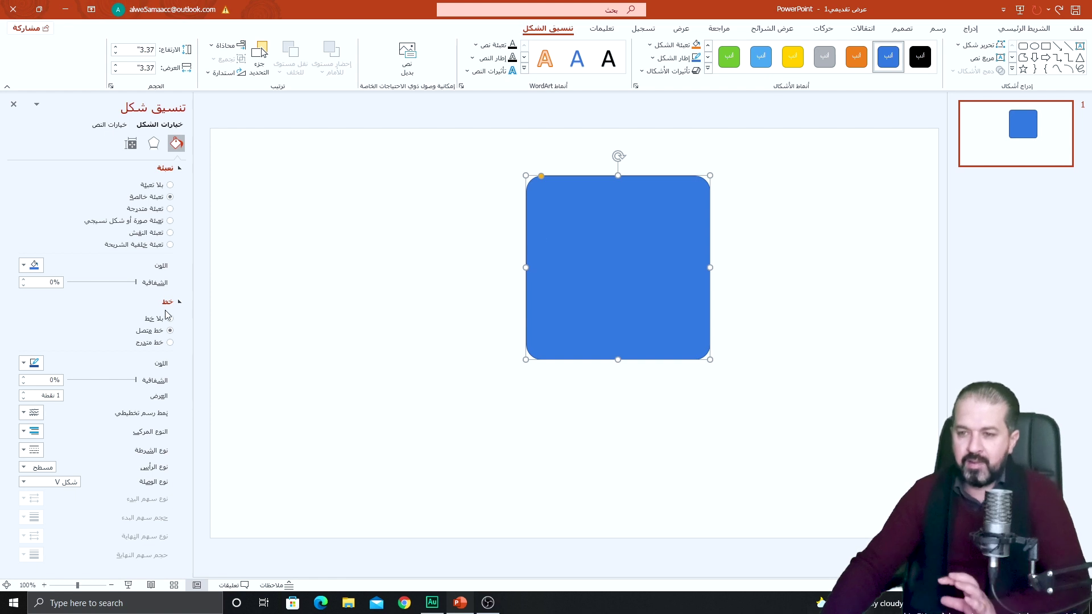
Remove the square's outline and fill it with white
left_click(152, 322)
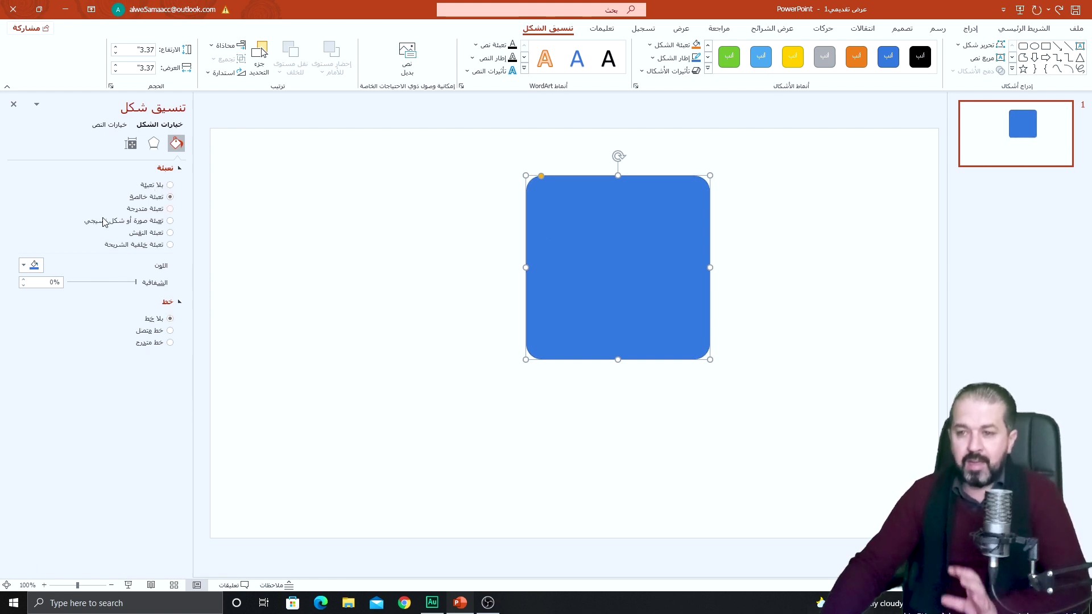
left_click(31, 268)
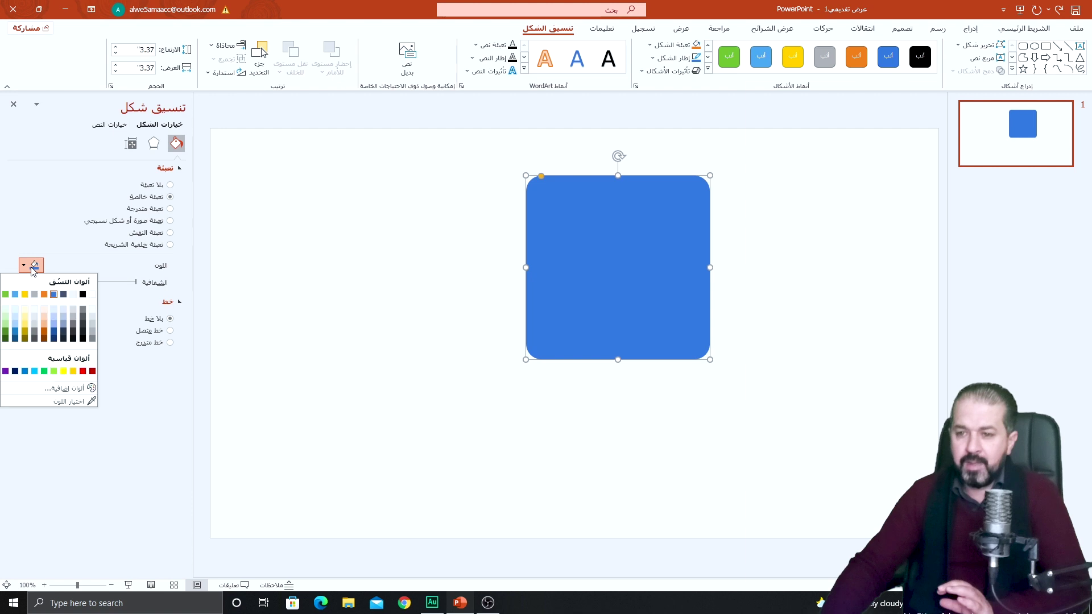
left_click(92, 310)
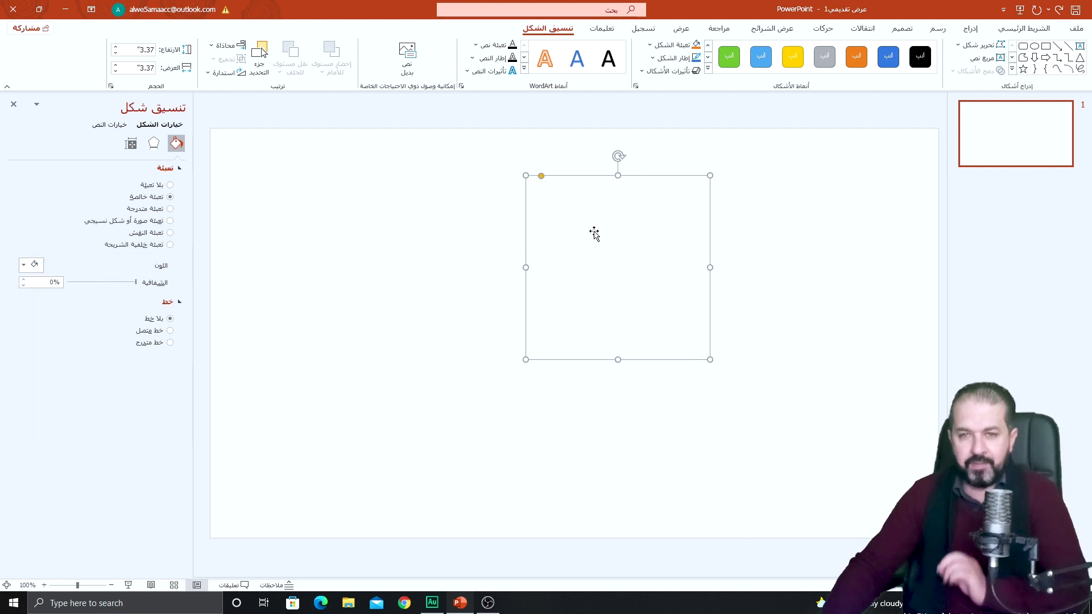
Give the square an outer shadow preset with a light shadow colour
left_click(153, 145)
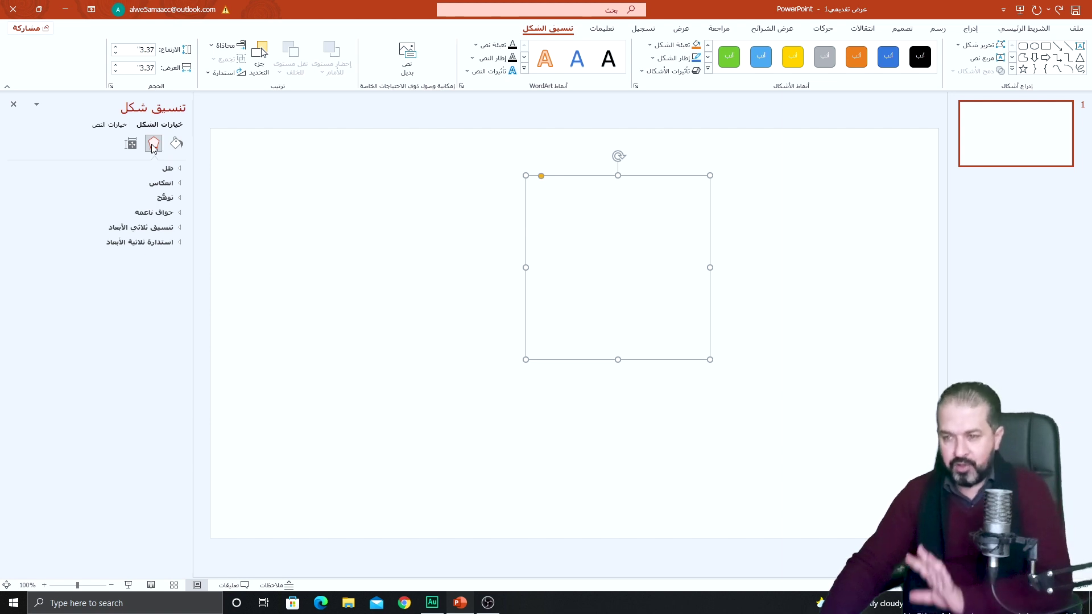
left_click(180, 169)
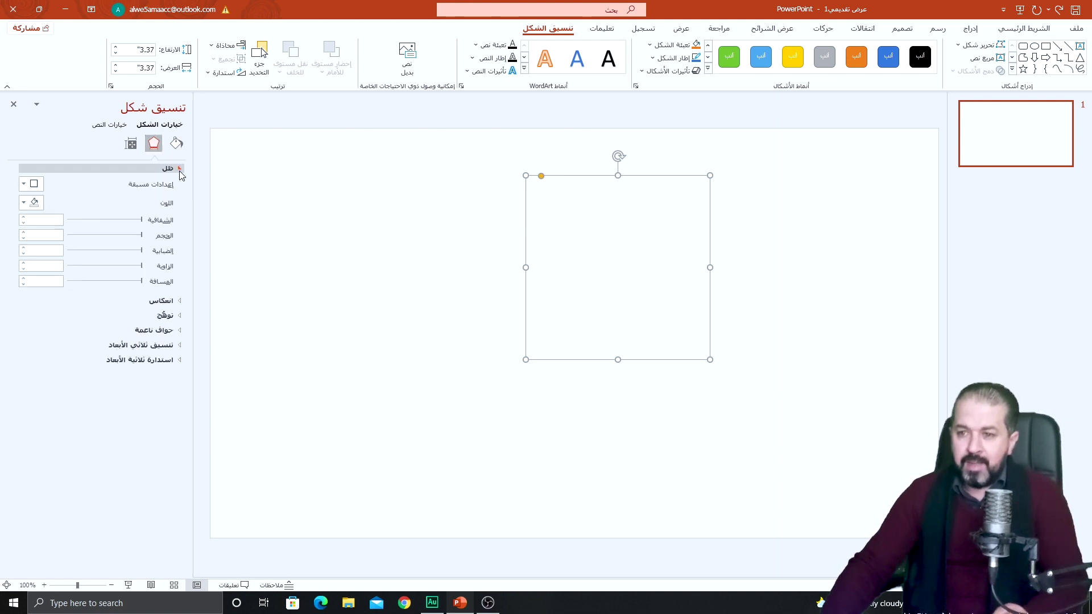
left_click(35, 184)
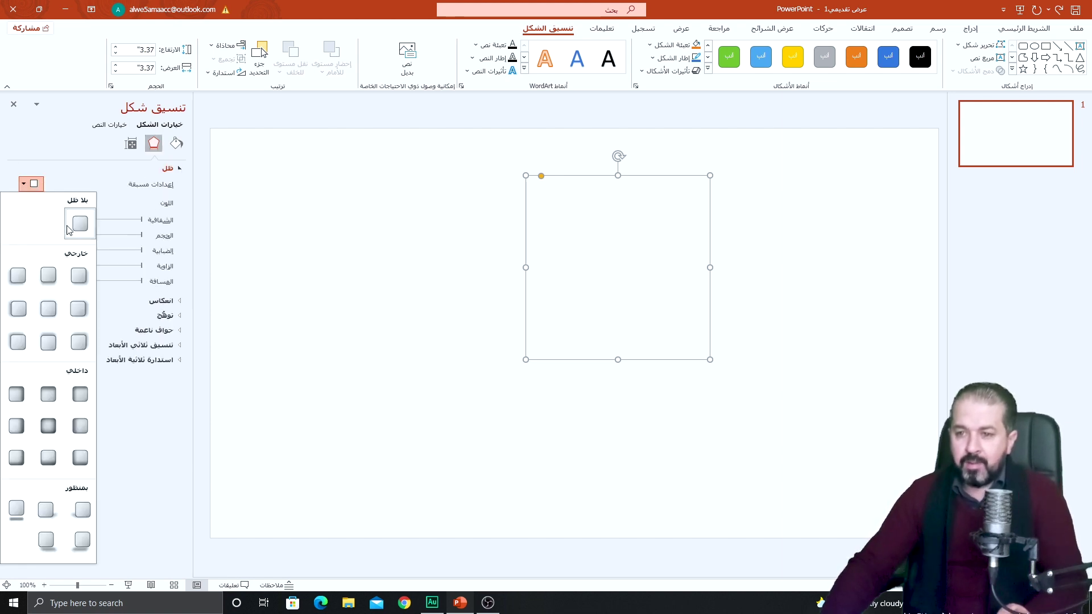
left_click(19, 343)
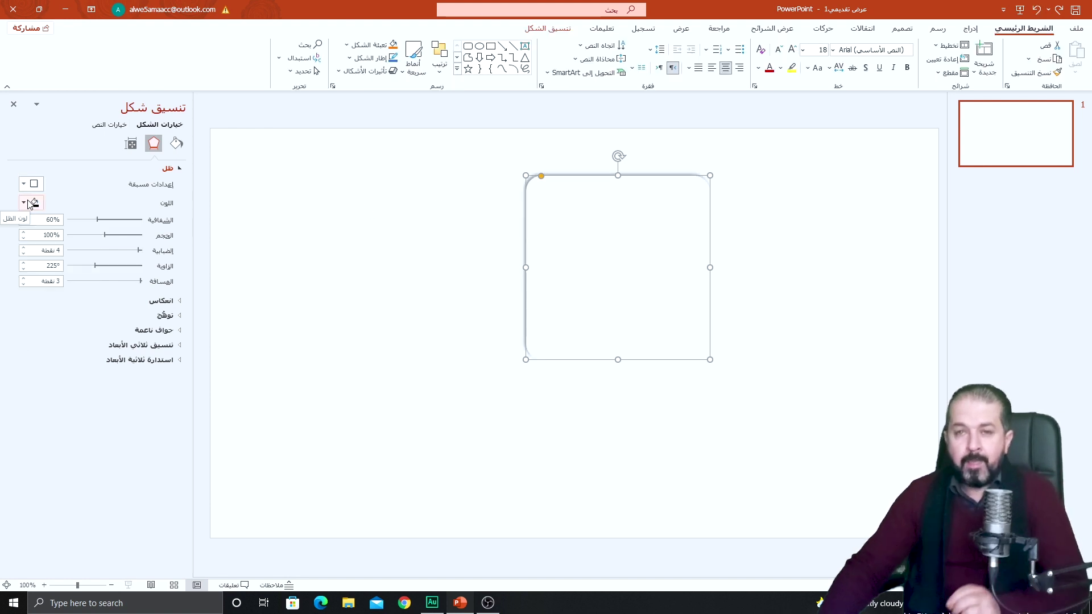
left_click(26, 203)
left_click(95, 233)
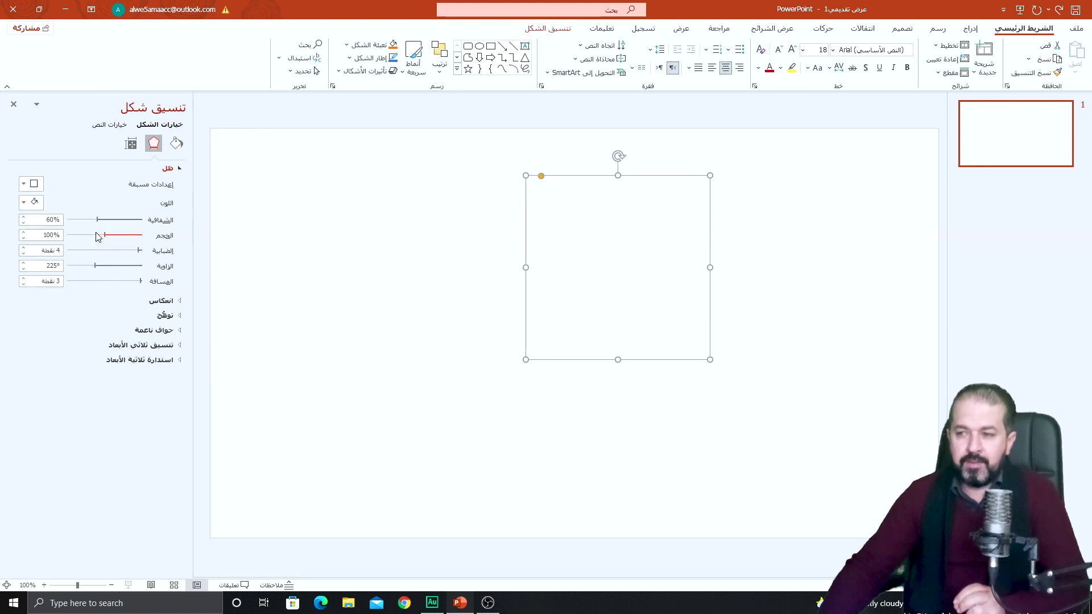
scroll(640, 223, "up", 5)
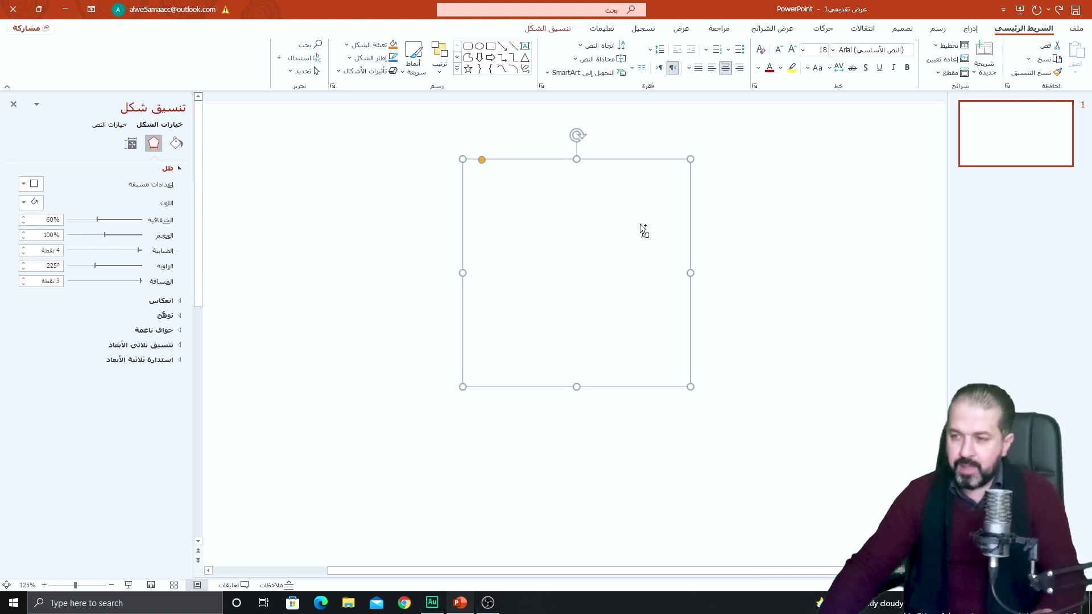
scroll(639, 223, "up", 5)
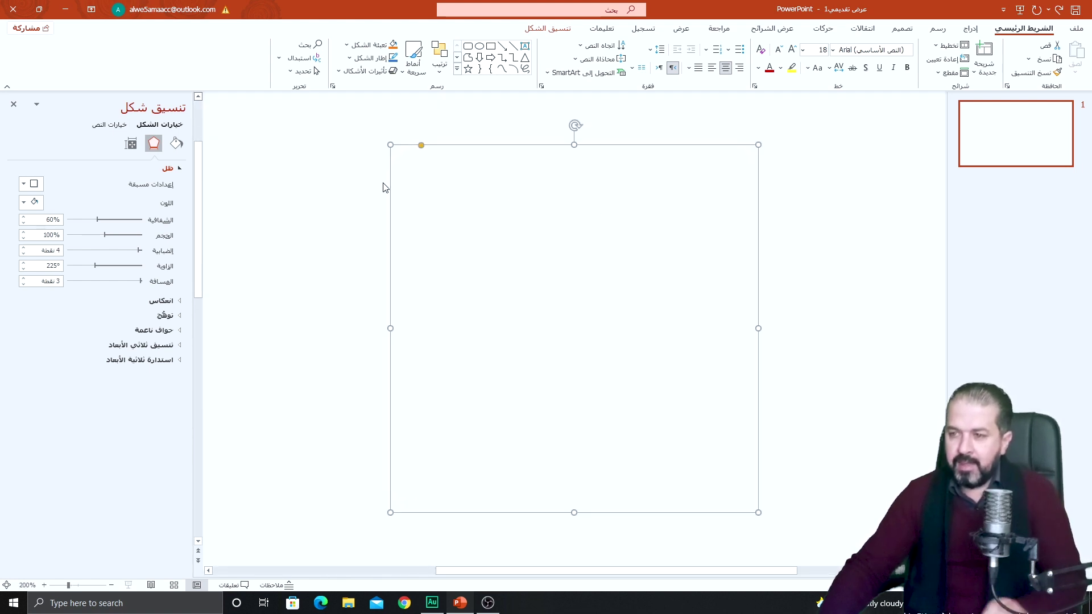
left_click(396, 193)
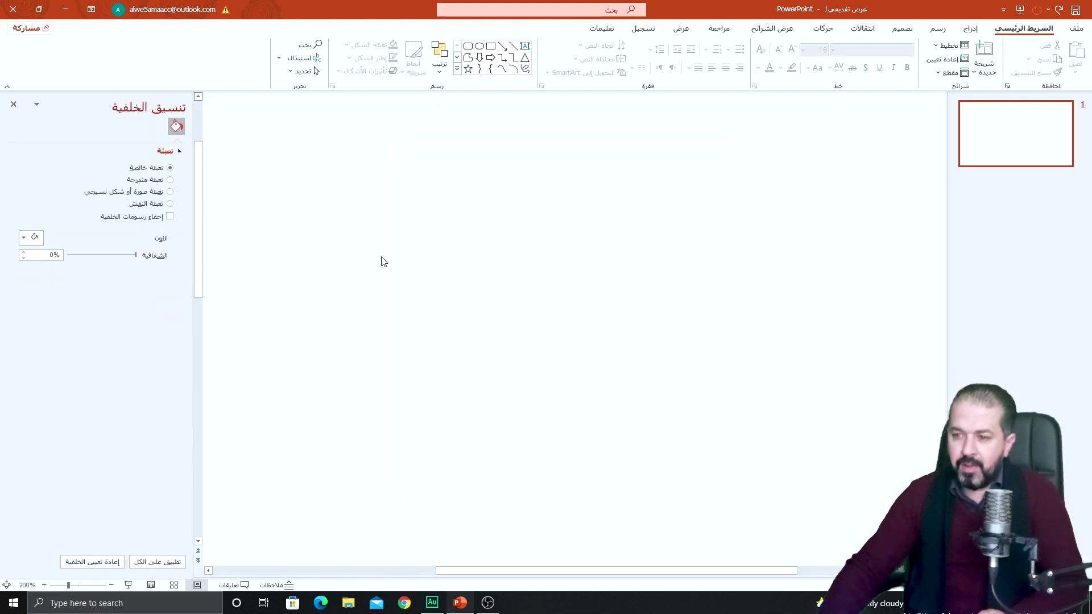
Lower the shadow transparency to 9% and move the card toward the slide's left side
left_click(460, 176)
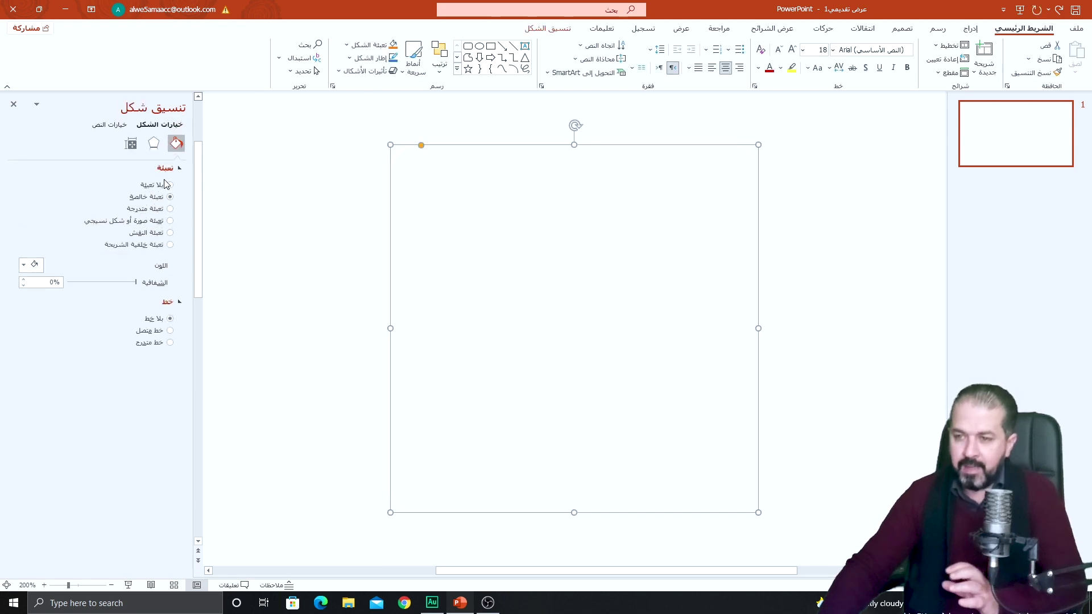
left_click(151, 145)
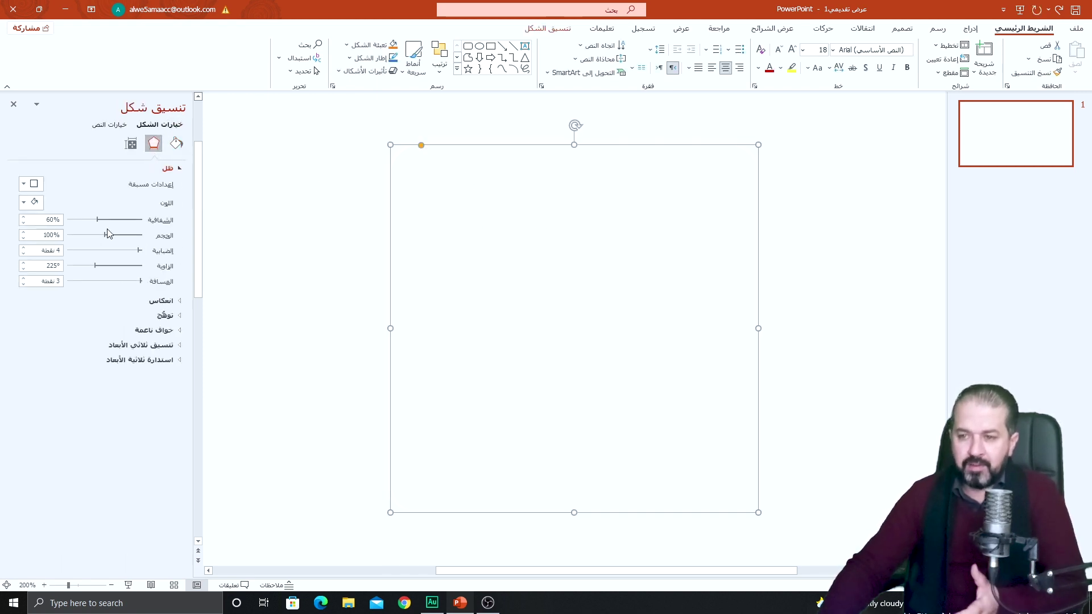
left_click_drag(97, 219, 130, 221)
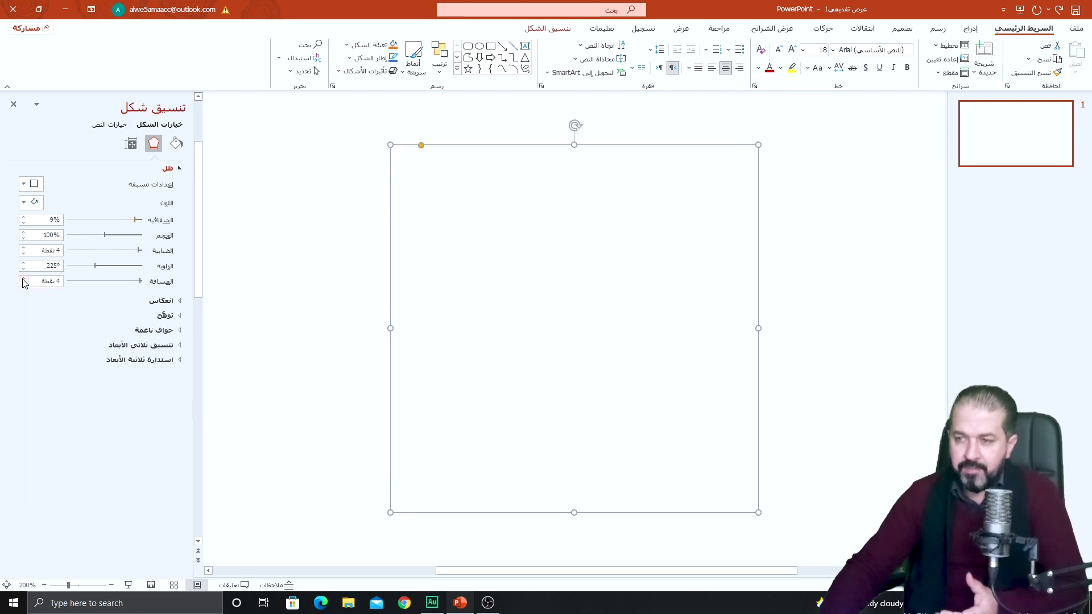
left_click(284, 207)
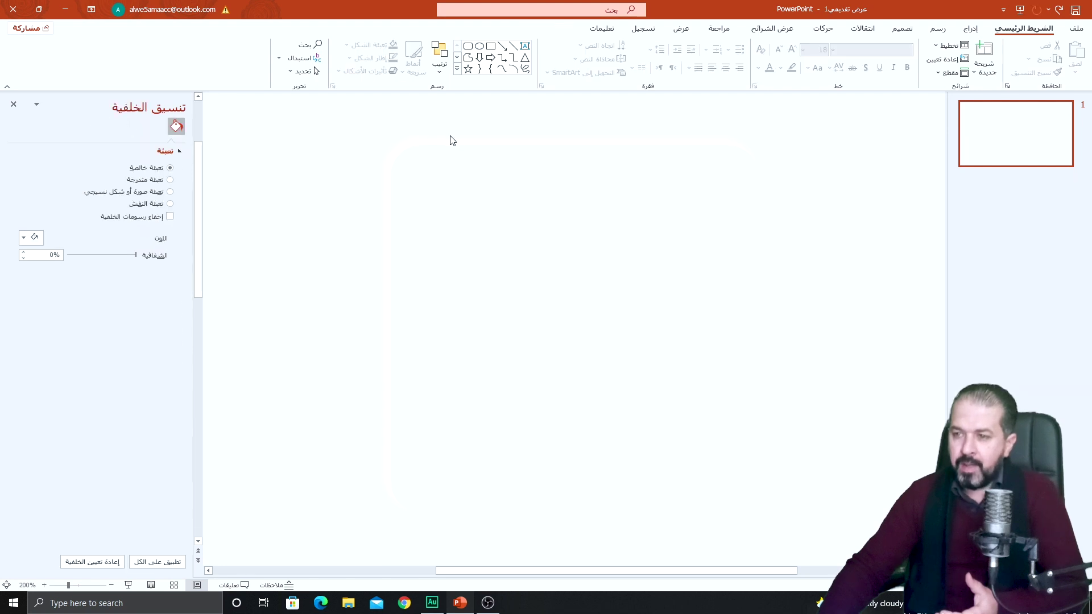
left_click(511, 215)
scroll(512, 215, "down", 5)
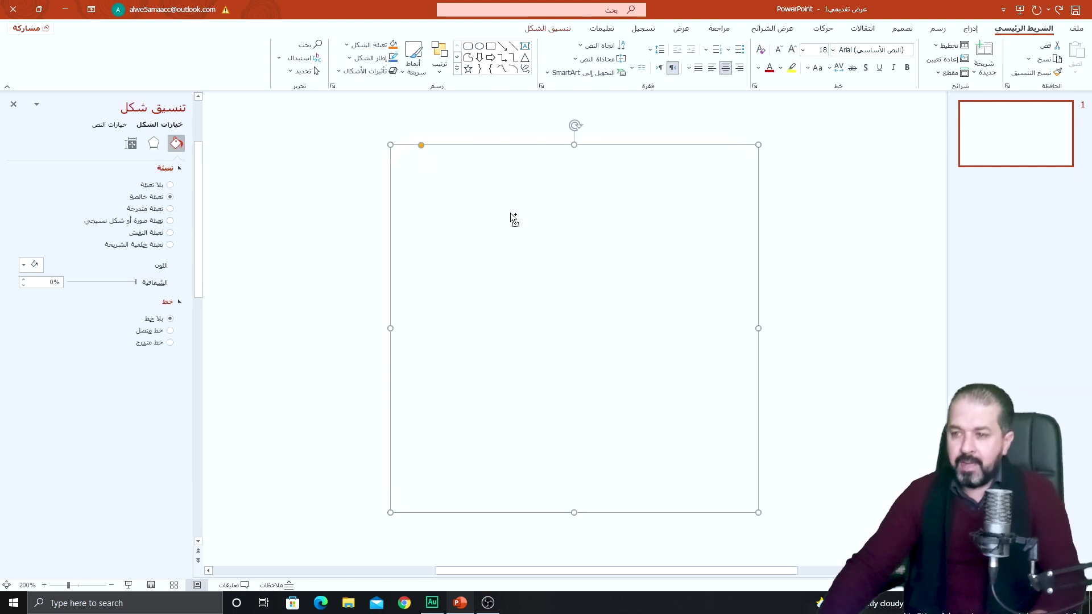
mouse_move(565, 228)
left_mouse_down()
mouse_move(361, 237)
mouse_move(373, 252)
left_mouse_up()
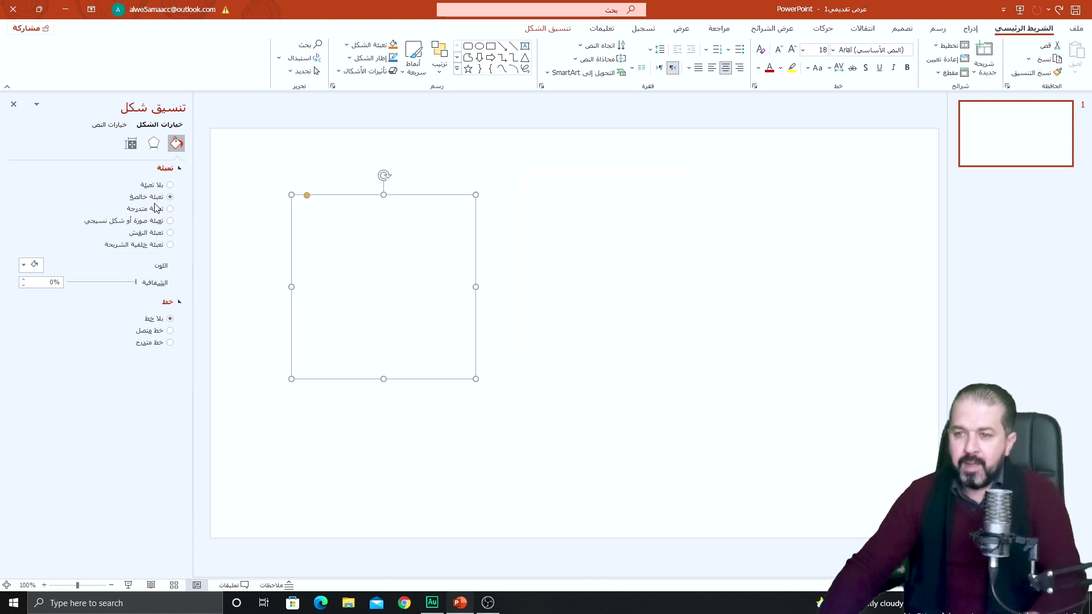
Apply an outer drop shadow in White Darker 35% with 13% transparency, 45° angle and 3 pt distance
left_click(154, 142)
left_click(33, 184)
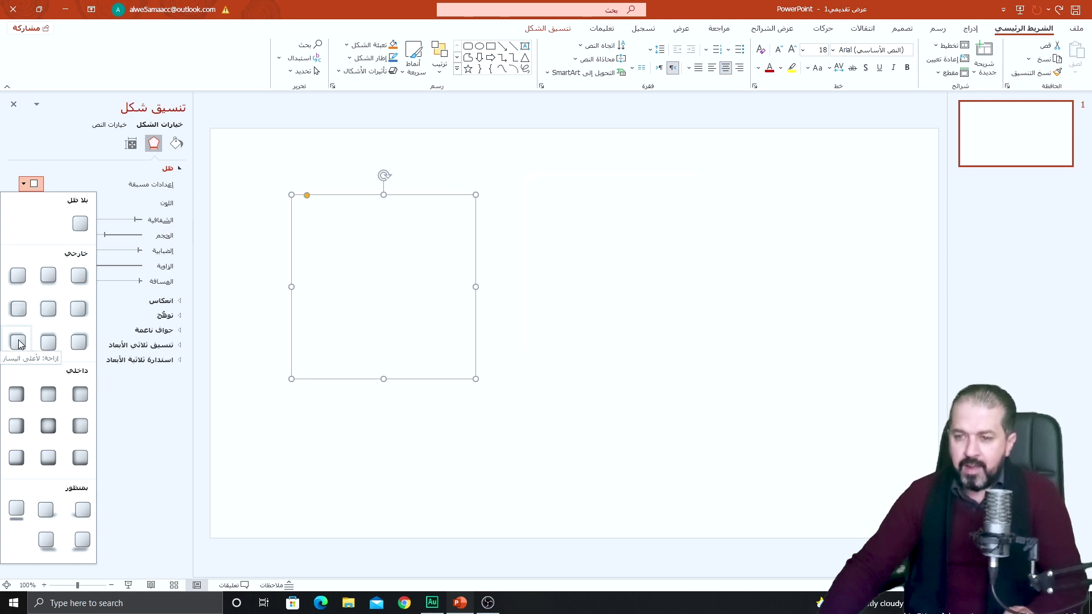
left_click(80, 278)
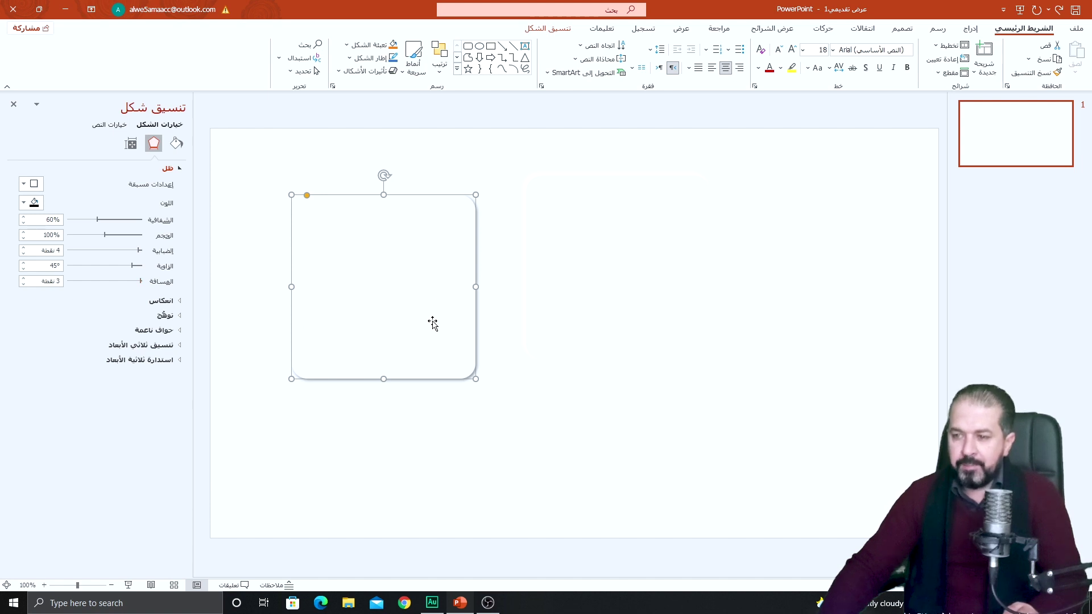
left_click(33, 204)
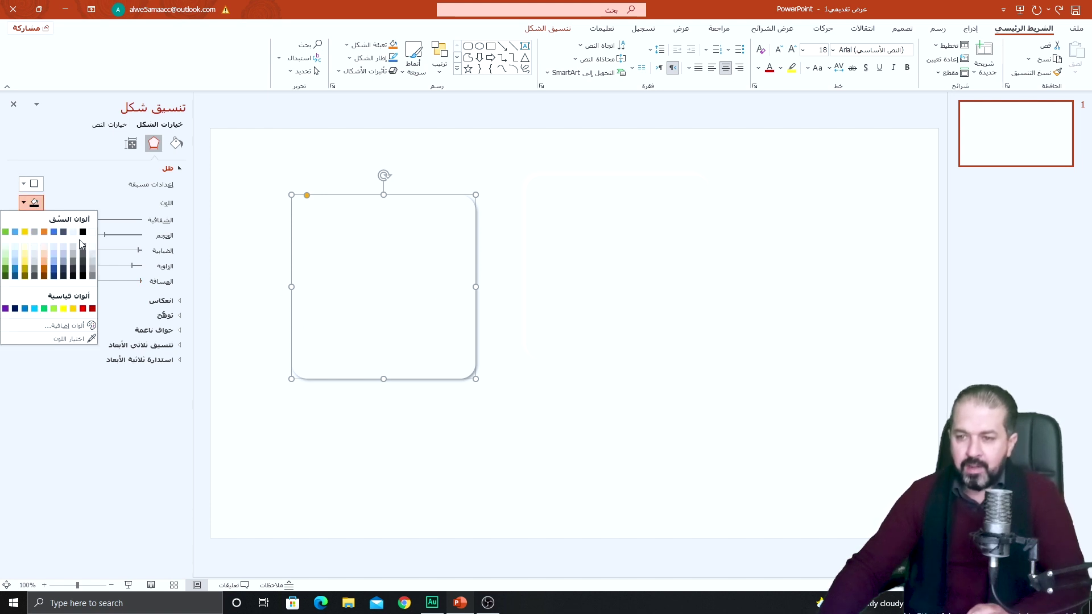
left_click(91, 270)
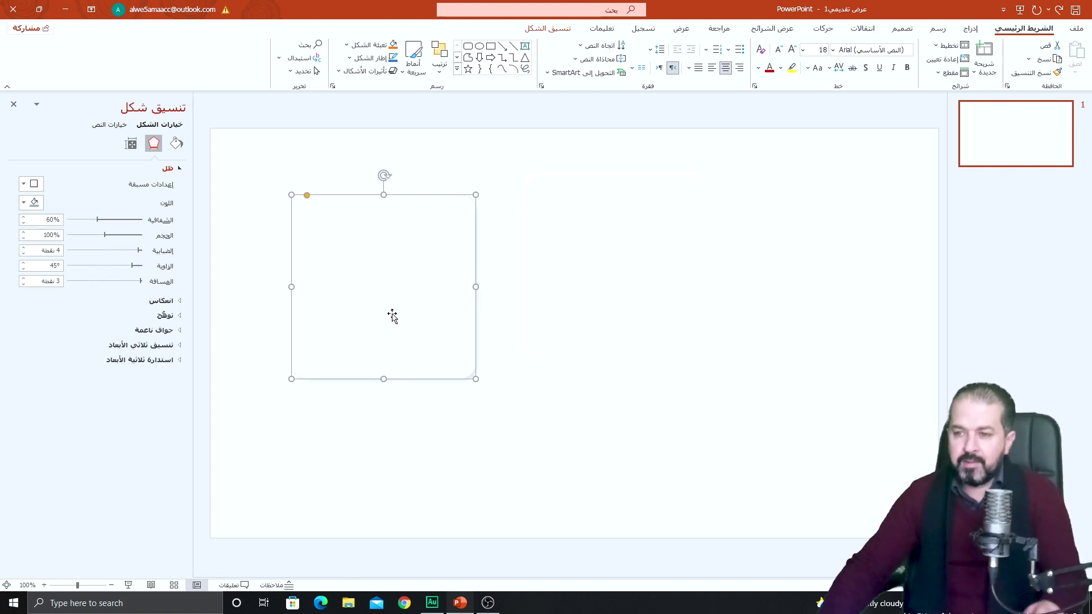
left_click_drag(98, 224, 124, 224)
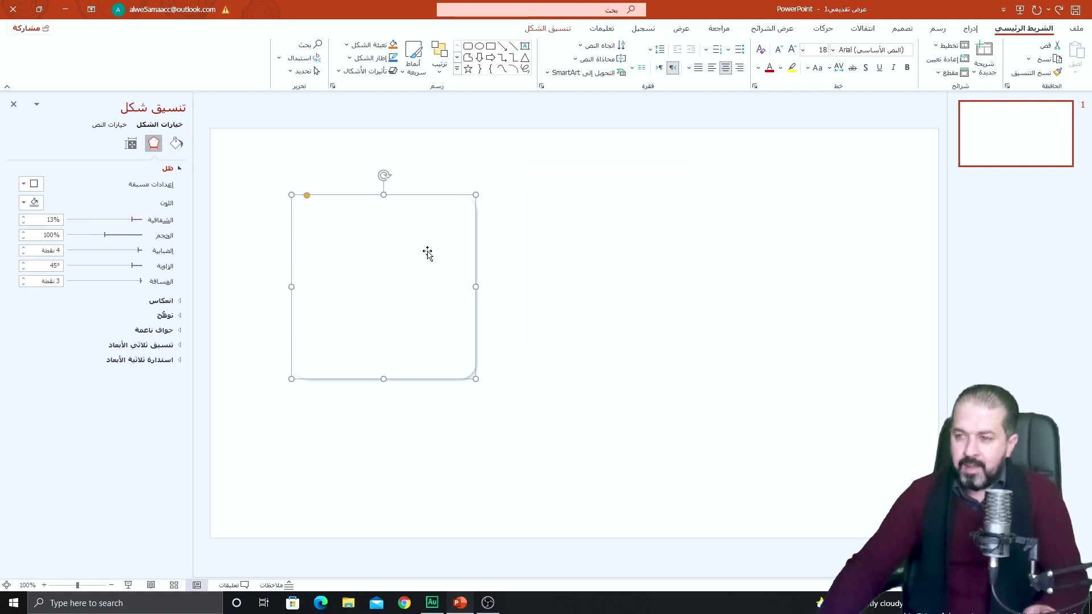
Move the card nearer the slide centre and check its shadow
left_click_drag(428, 252, 659, 233)
left_click(480, 251)
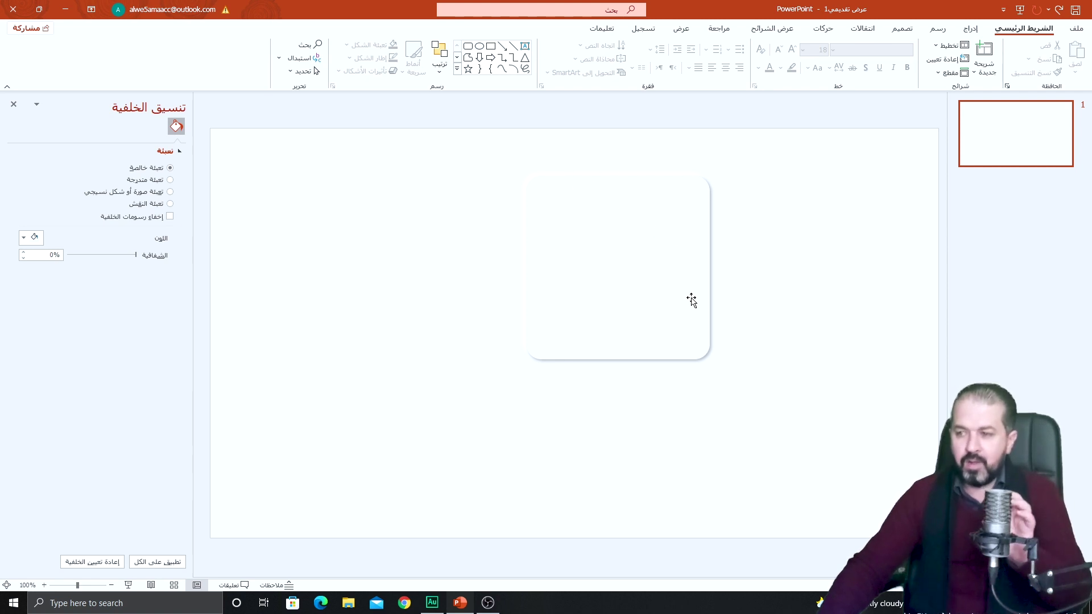
left_click(600, 260)
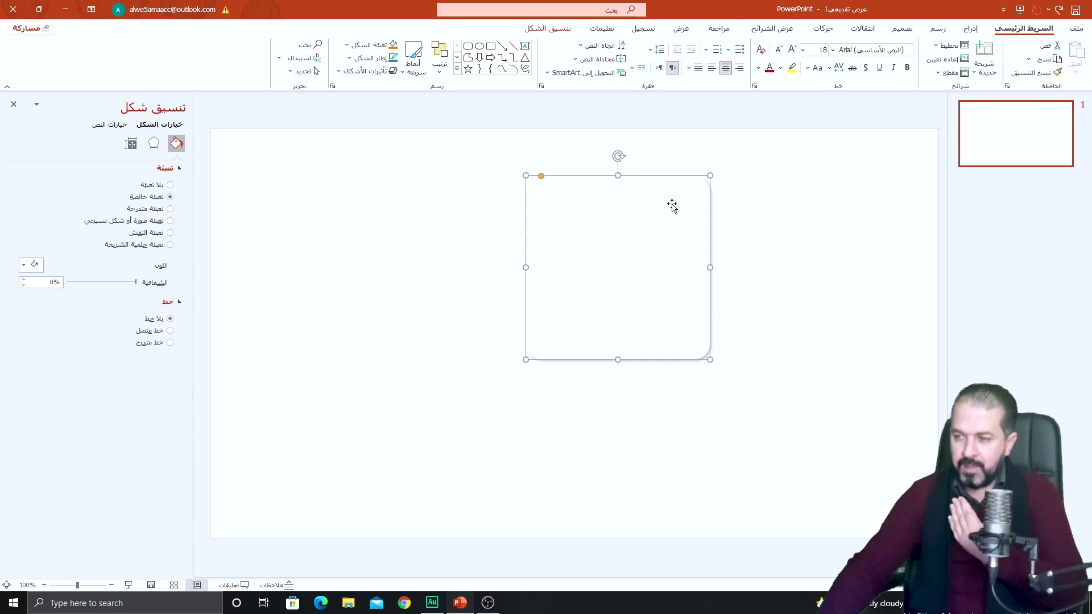
Fill the card with a linear 0° gradient and Ctrl-drag a duplicate to its left
left_click(146, 210)
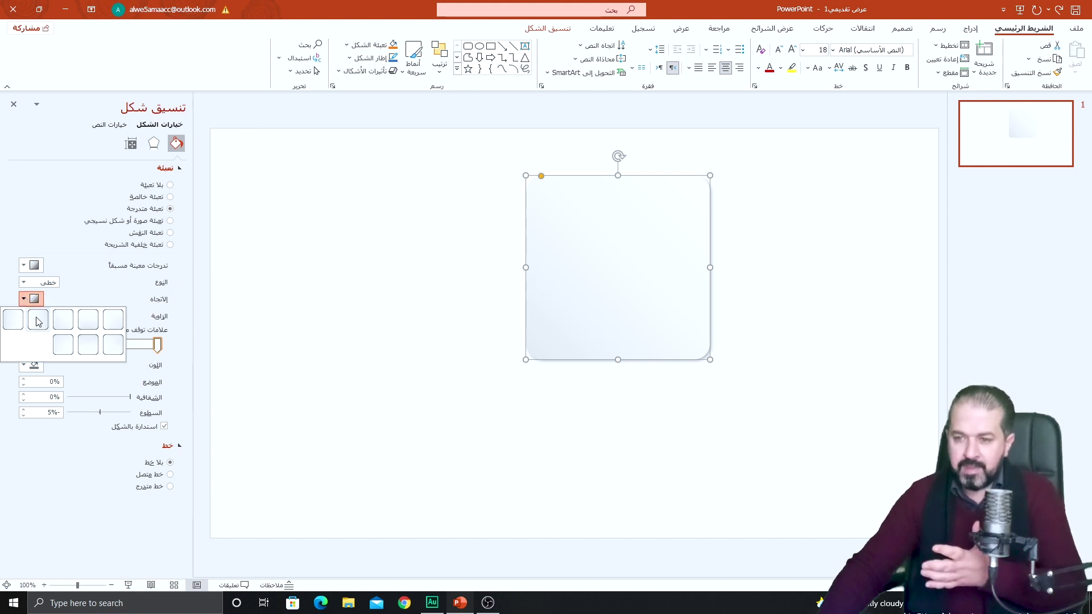
left_click(37, 322)
left_click(356, 300)
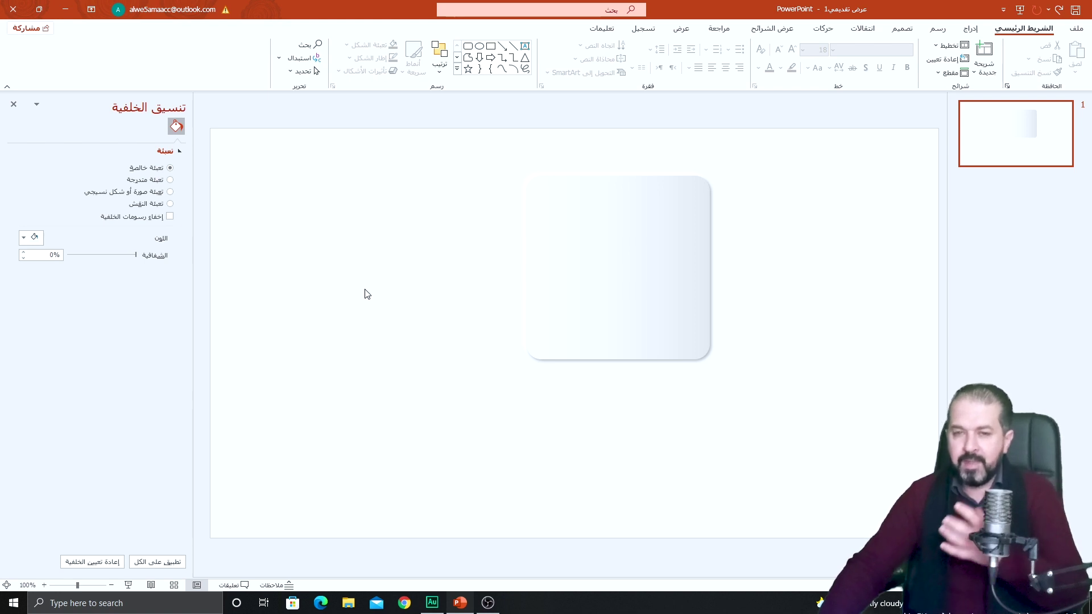
left_click(581, 237)
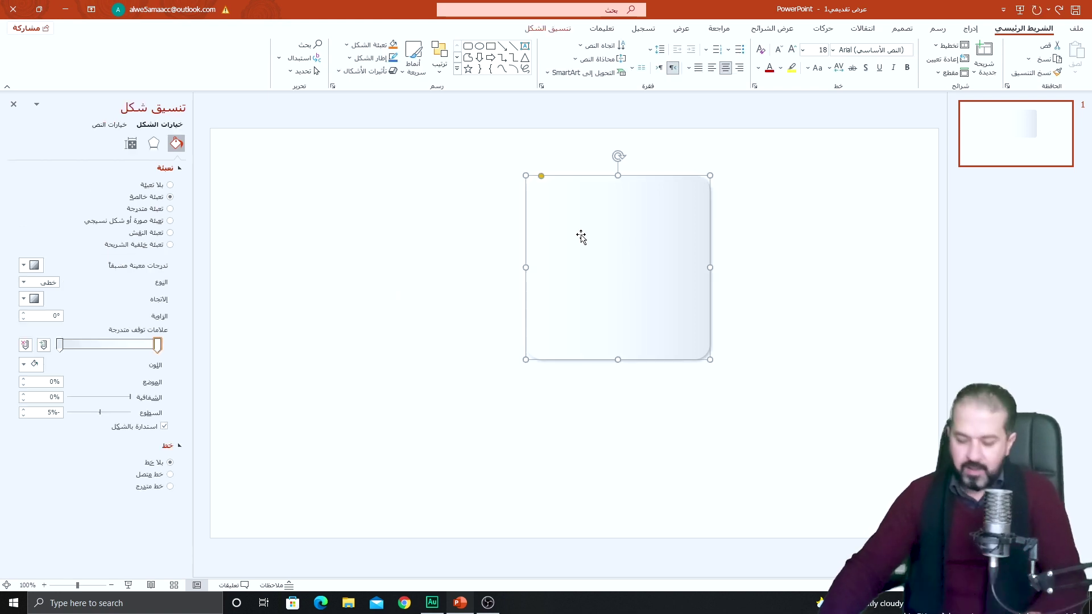
left_click_drag(581, 237, 384, 217)
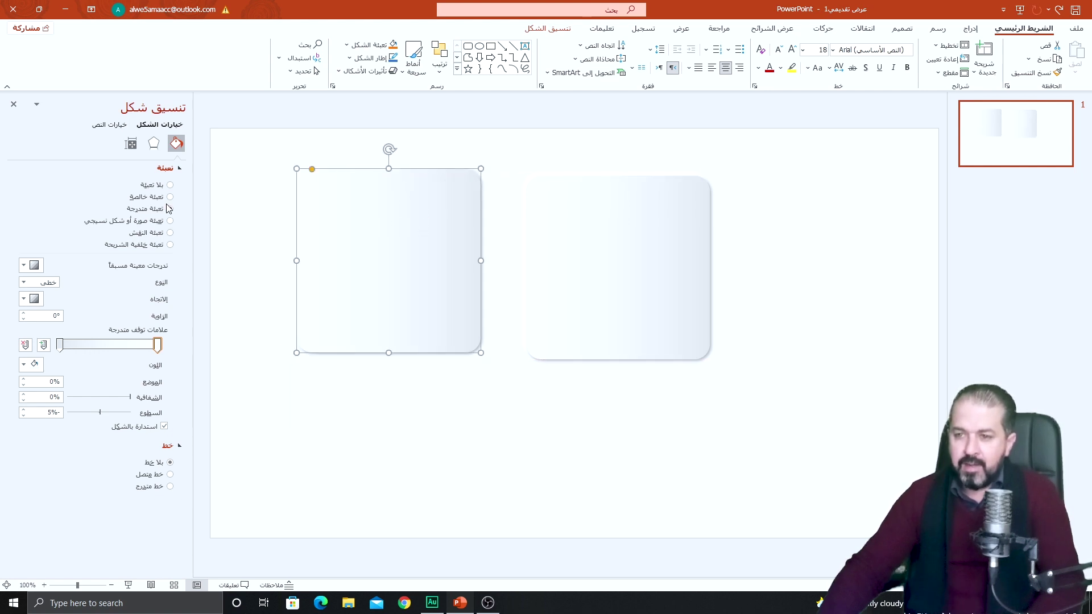
Give the copy no fill, a solid light-blue outline and no shadow
left_click(157, 186)
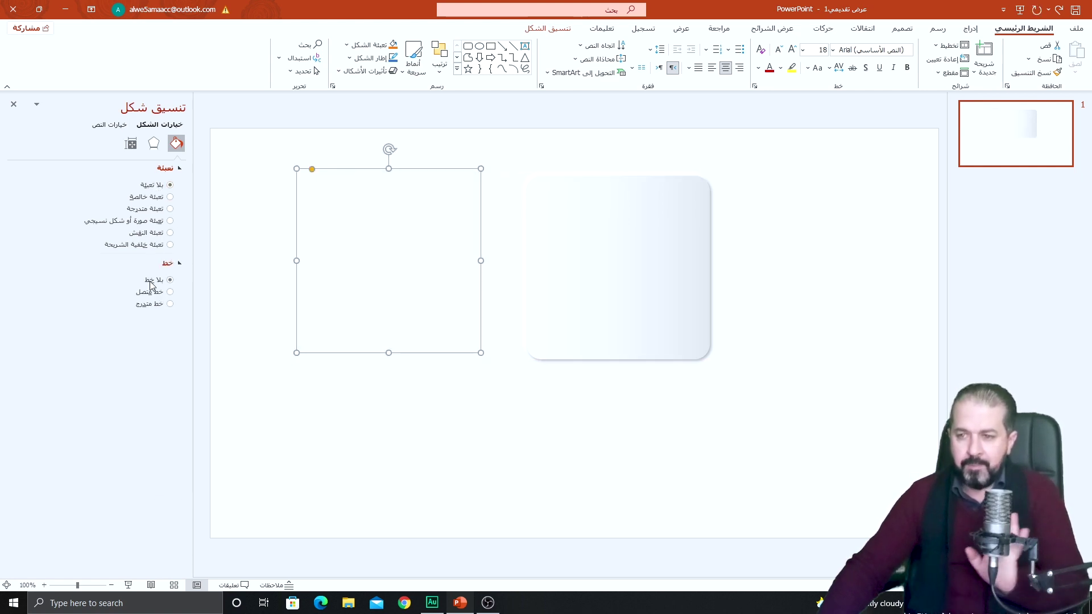
left_click(162, 297)
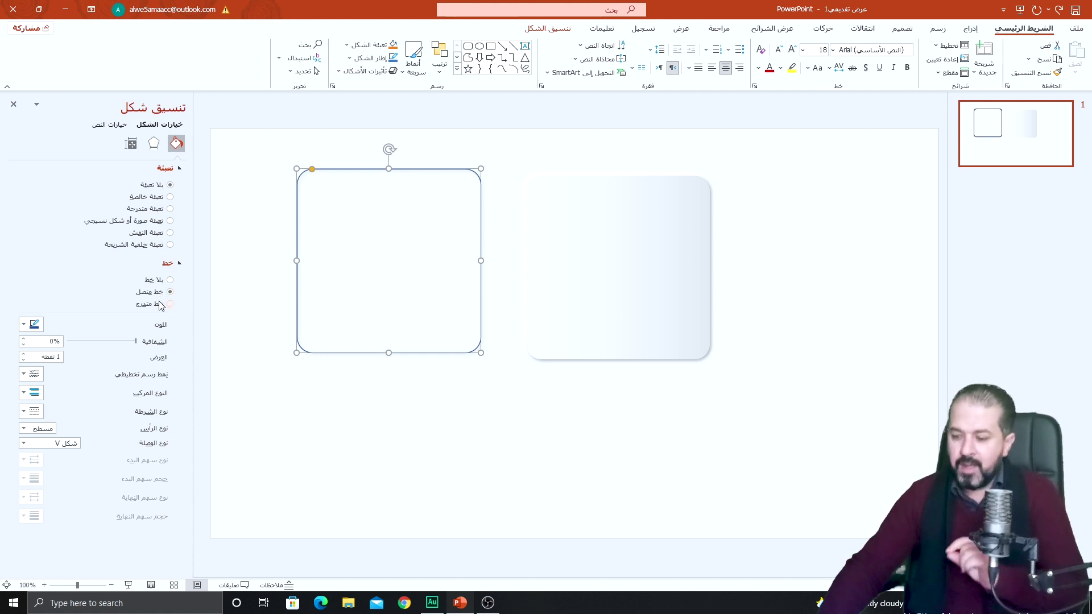
left_click(31, 324)
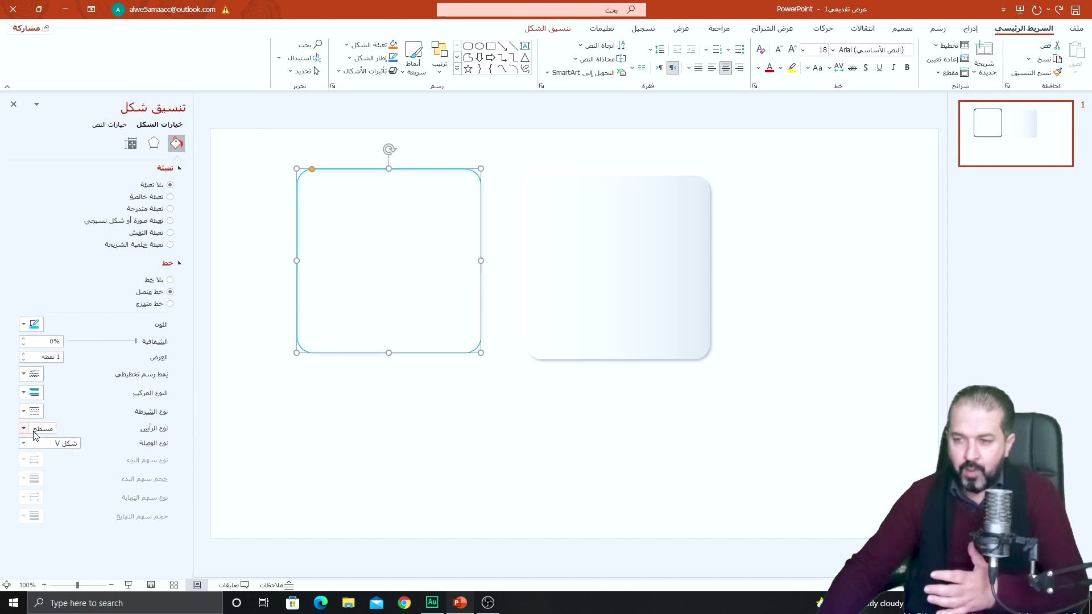
left_click(34, 429)
left_click(153, 144)
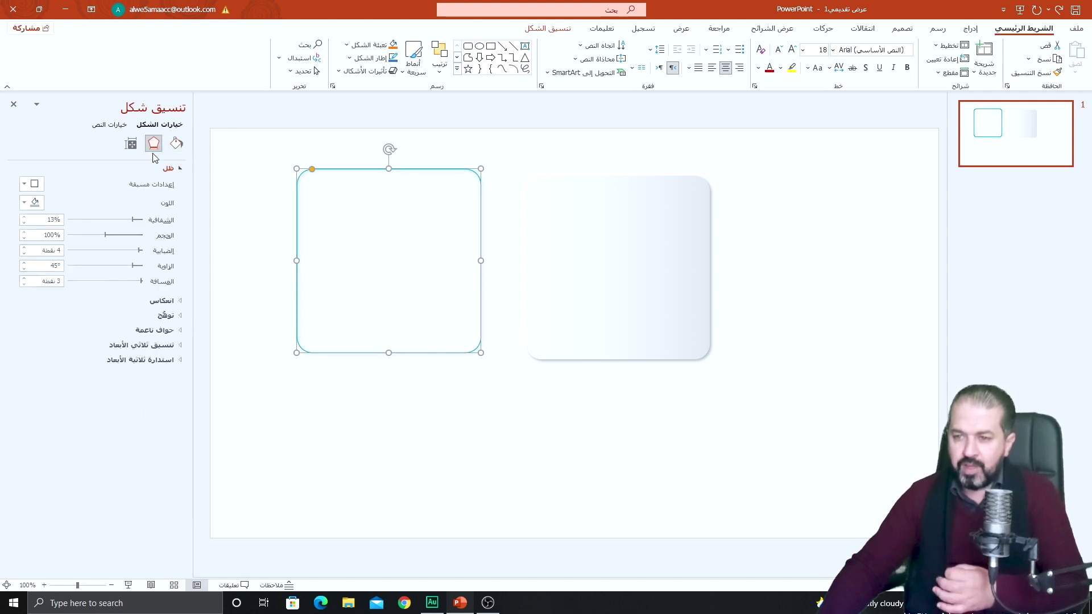
left_click(31, 183)
left_click(80, 223)
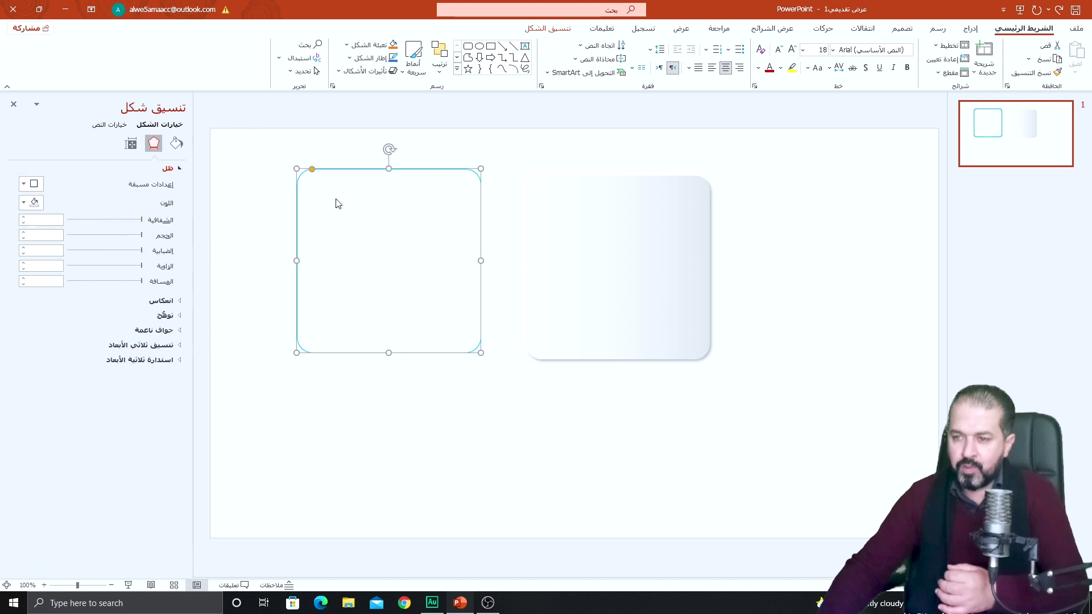
Move the outlined frame over the gradient card, tilt it, and send it to the back
mouse_move(435, 169)
left_mouse_down()
mouse_move(665, 177)
mouse_move(593, 148)
left_mouse_up()
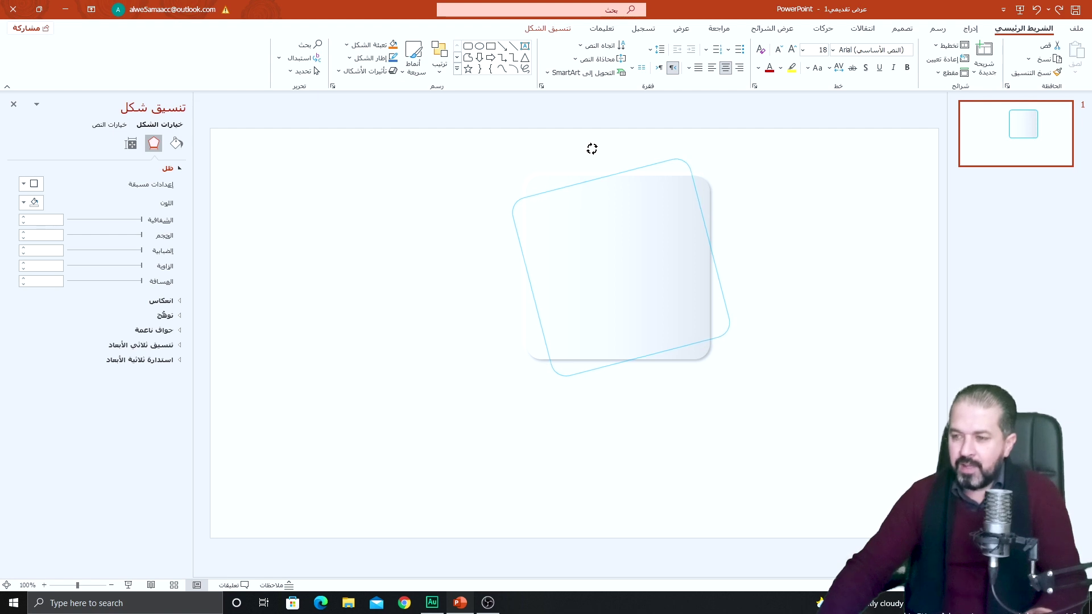
left_click_drag(591, 149, 591, 149)
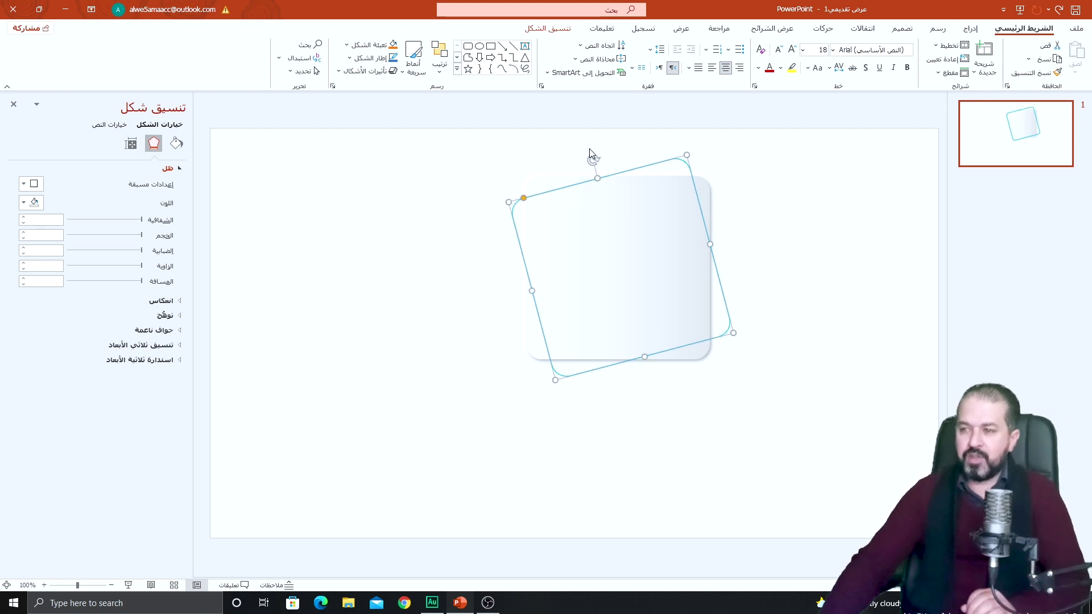
left_click(544, 32)
left_click(293, 72)
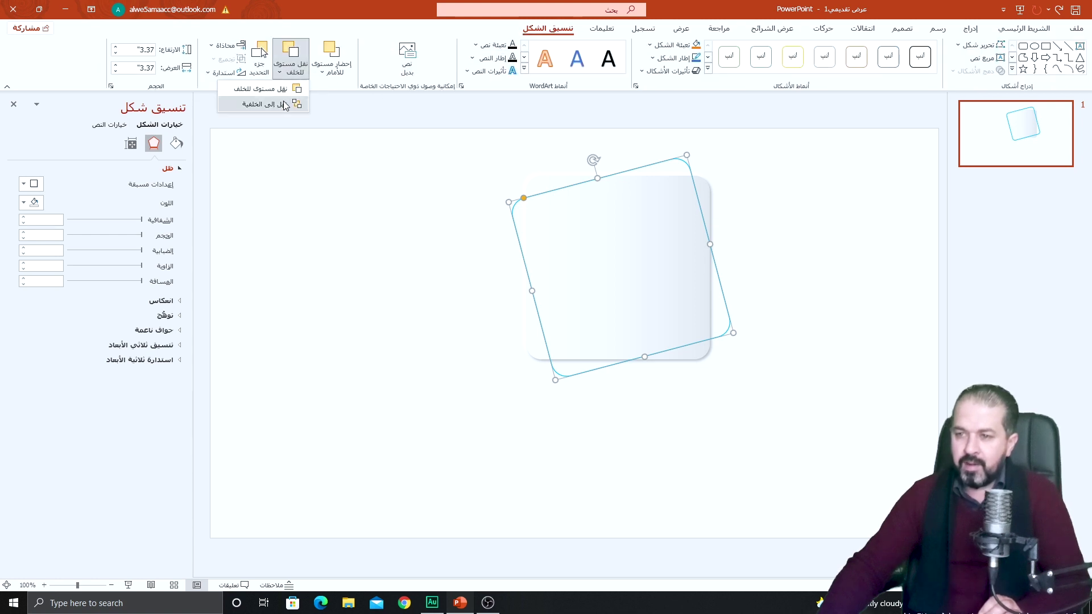
left_click(284, 105)
left_click(408, 231)
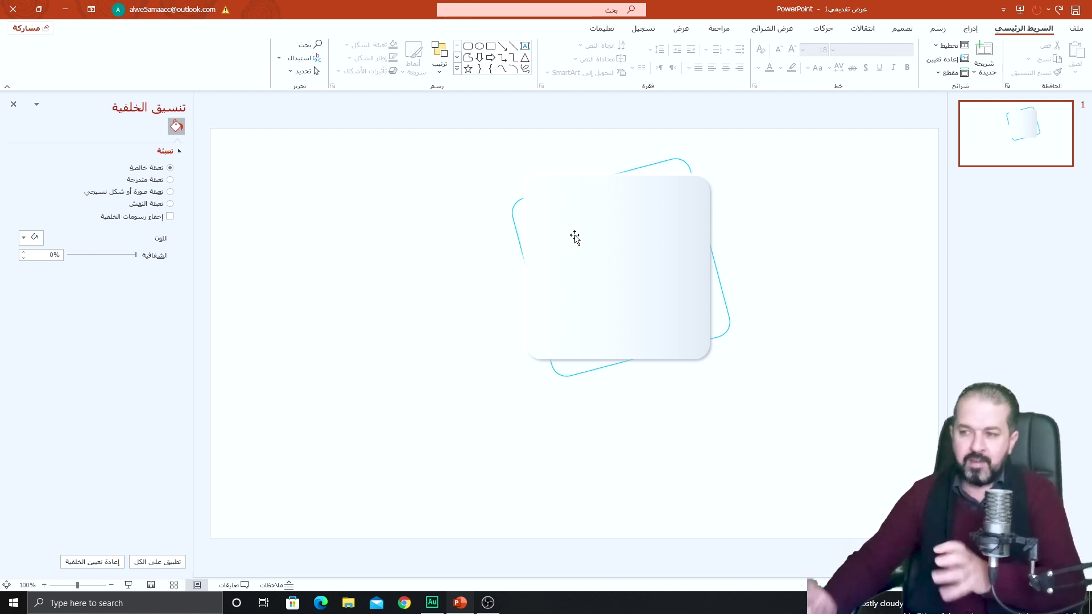
Draw a circle with no outline and a light-blue fill at about 38% transparency
left_click(971, 28)
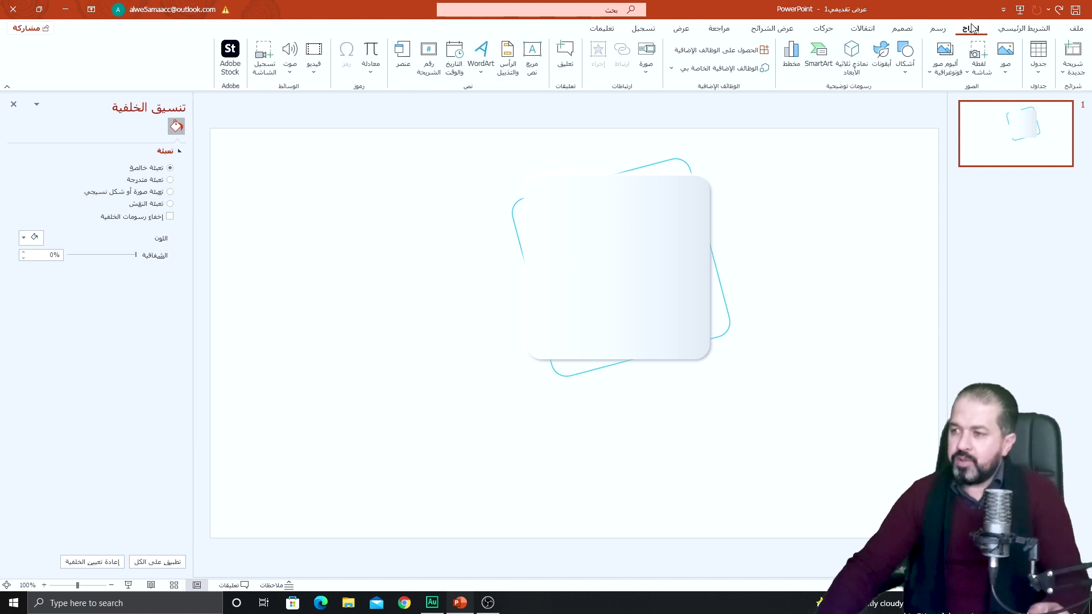
left_click(905, 57)
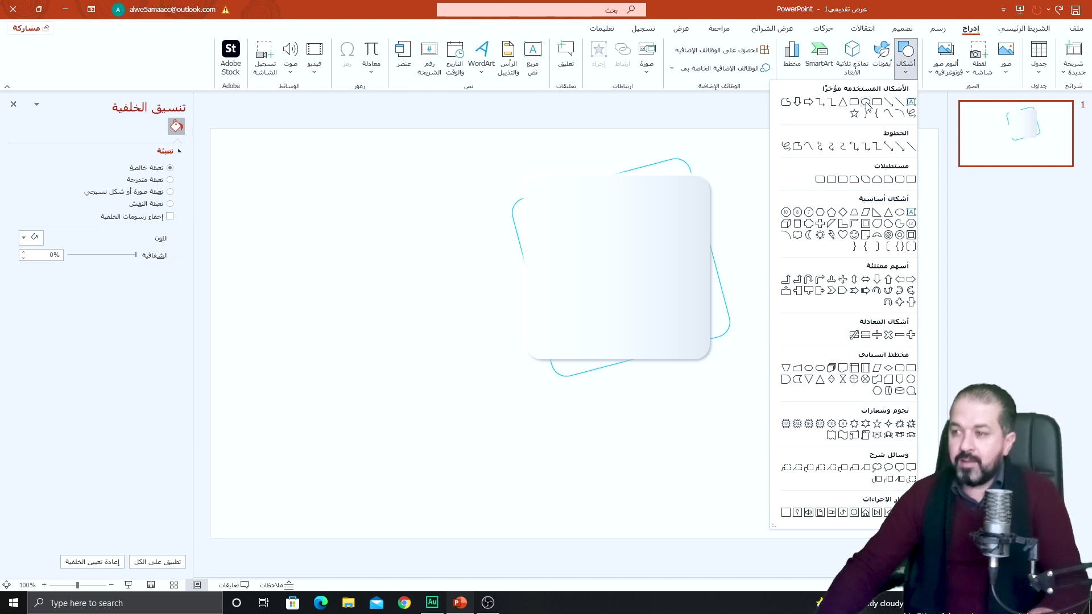
left_click(866, 102)
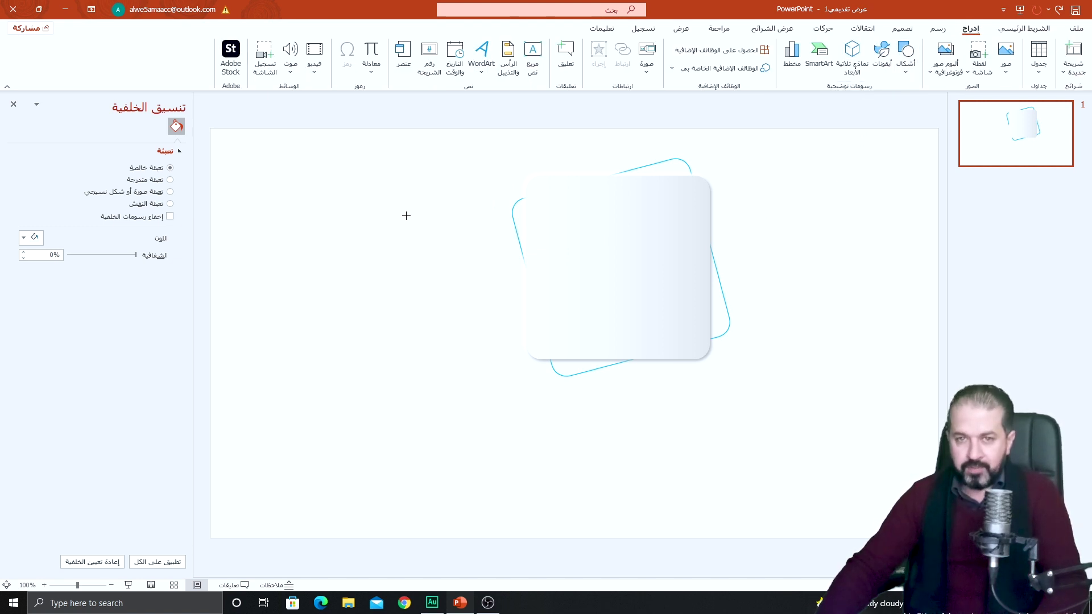
left_click_drag(387, 206, 477, 295)
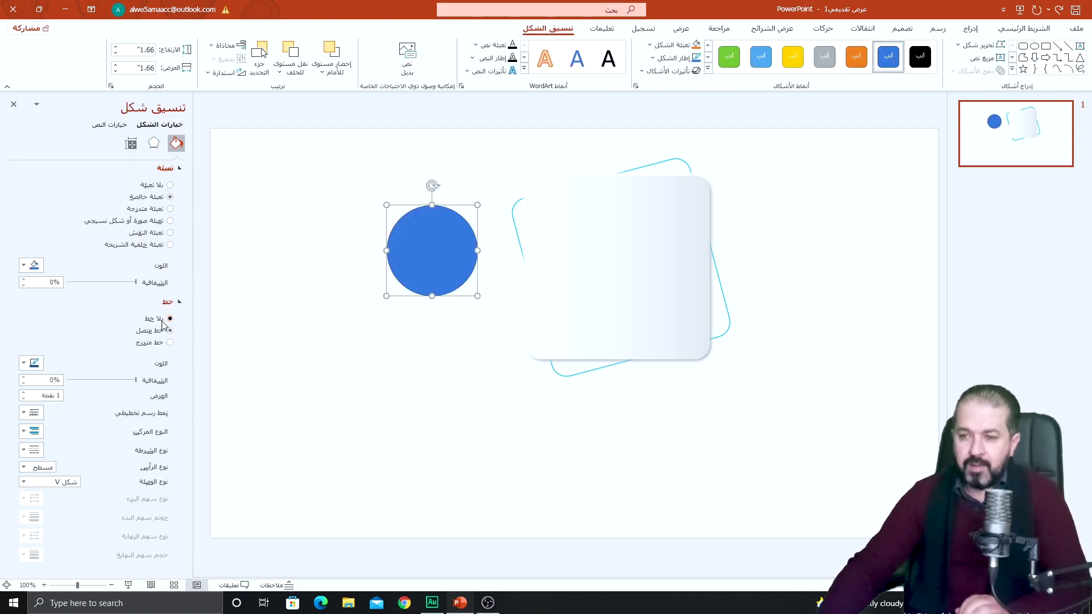
left_click(162, 321)
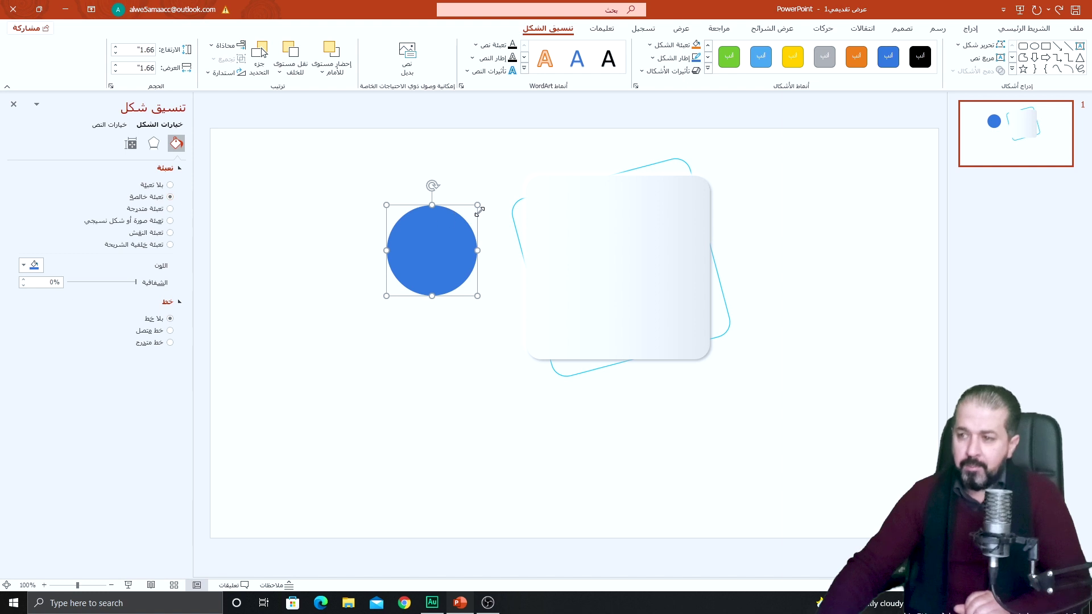
left_click(28, 266)
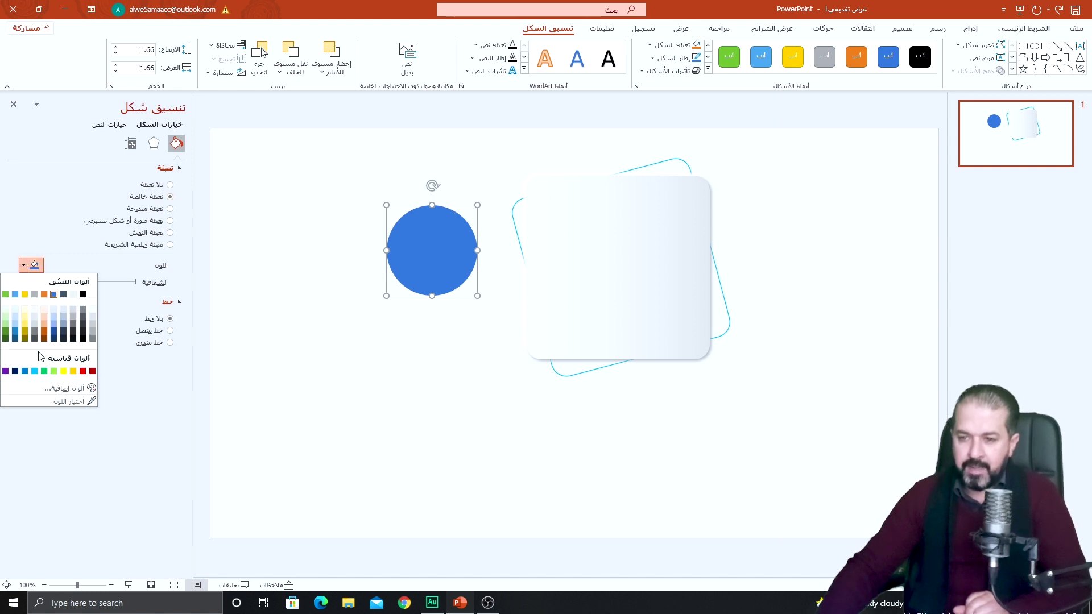
left_click(34, 372)
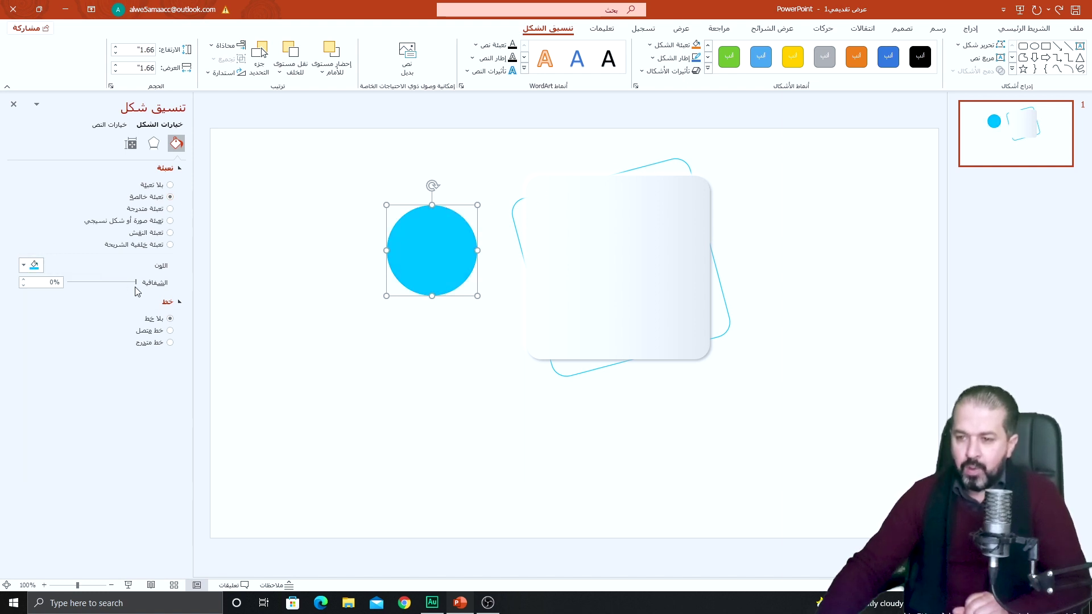
left_click_drag(137, 287, 114, 288)
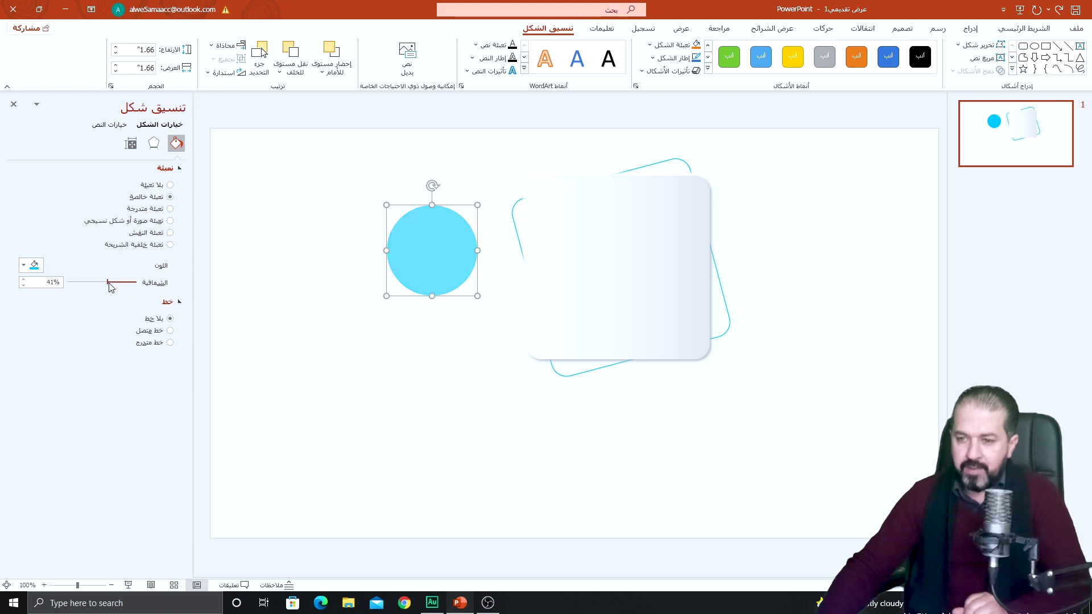
Position the circle over the card's right edge and add a smaller circle at the top-left
mouse_move(385, 273)
left_mouse_down()
mouse_move(549, 270)
mouse_move(663, 301)
left_mouse_up()
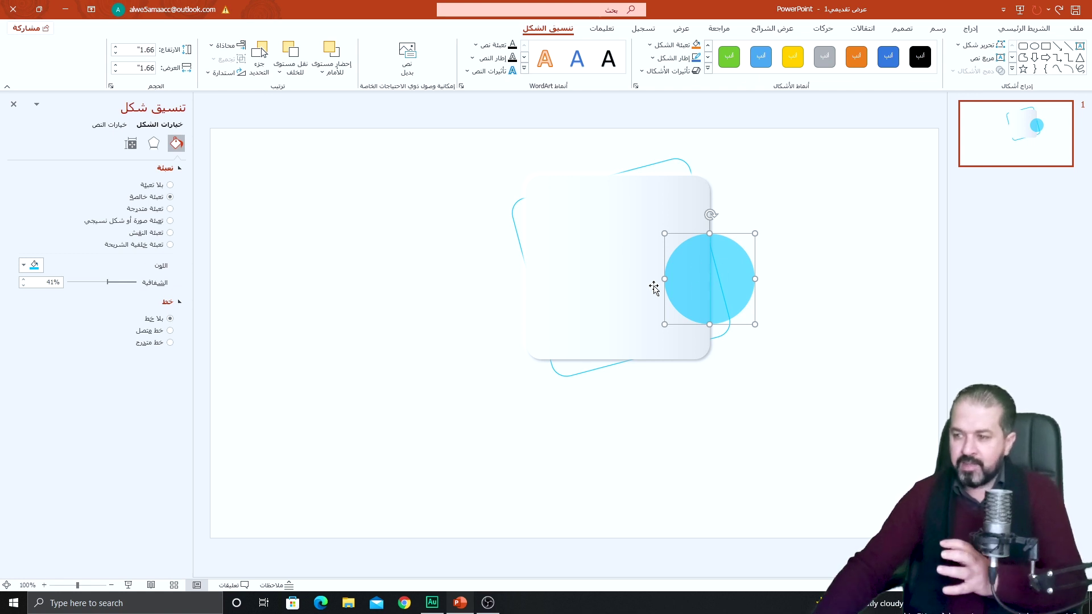
left_click_drag(107, 282, 110, 282)
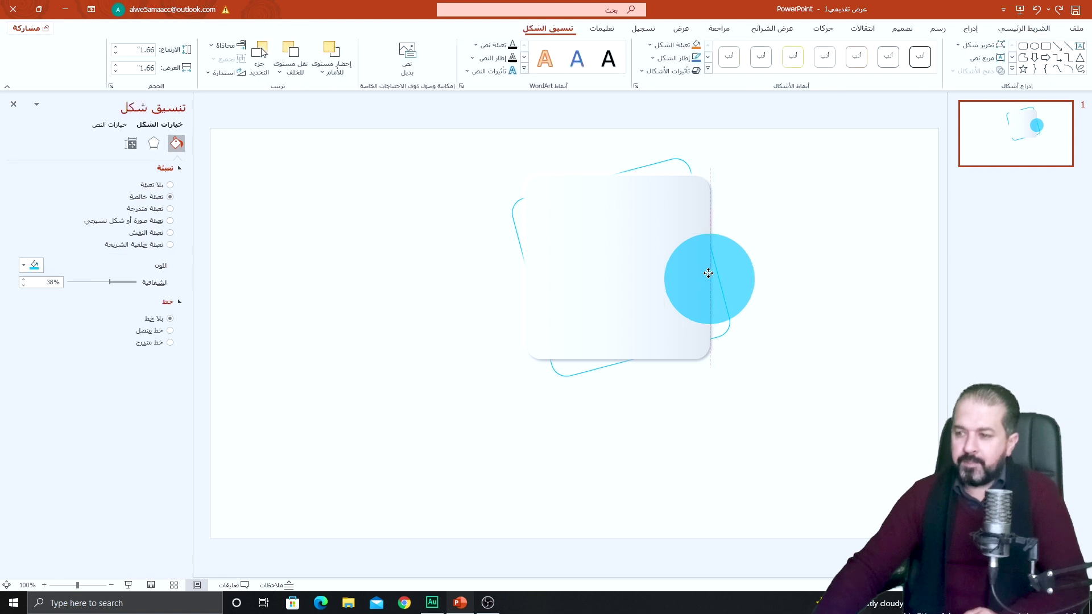
mouse_move(706, 273)
left_mouse_down()
mouse_move(705, 290)
mouse_move(660, 272)
mouse_move(616, 275)
mouse_move(539, 178)
mouse_move(534, 186)
left_mouse_up()
left_click(452, 241)
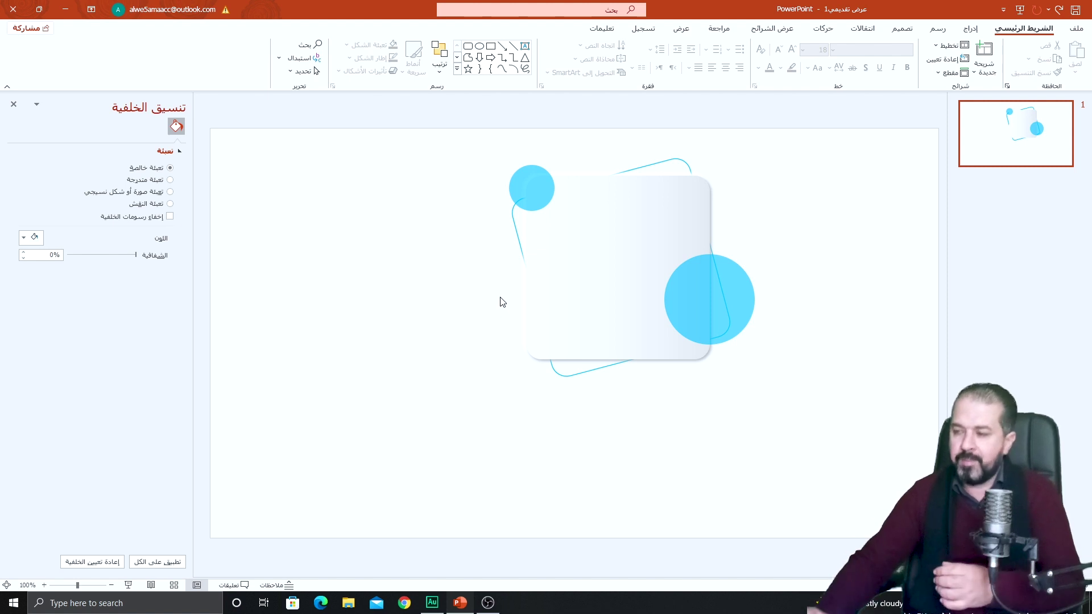
left_click(970, 27)
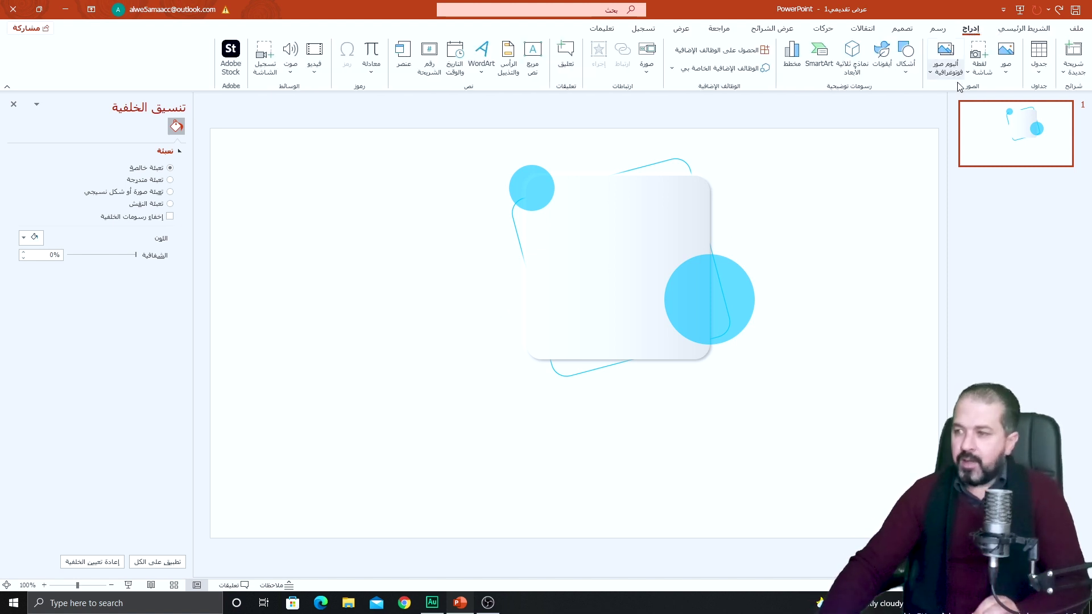
Draw a flat oval with no outline and a path gradient fill
left_click(906, 63)
left_click(865, 102)
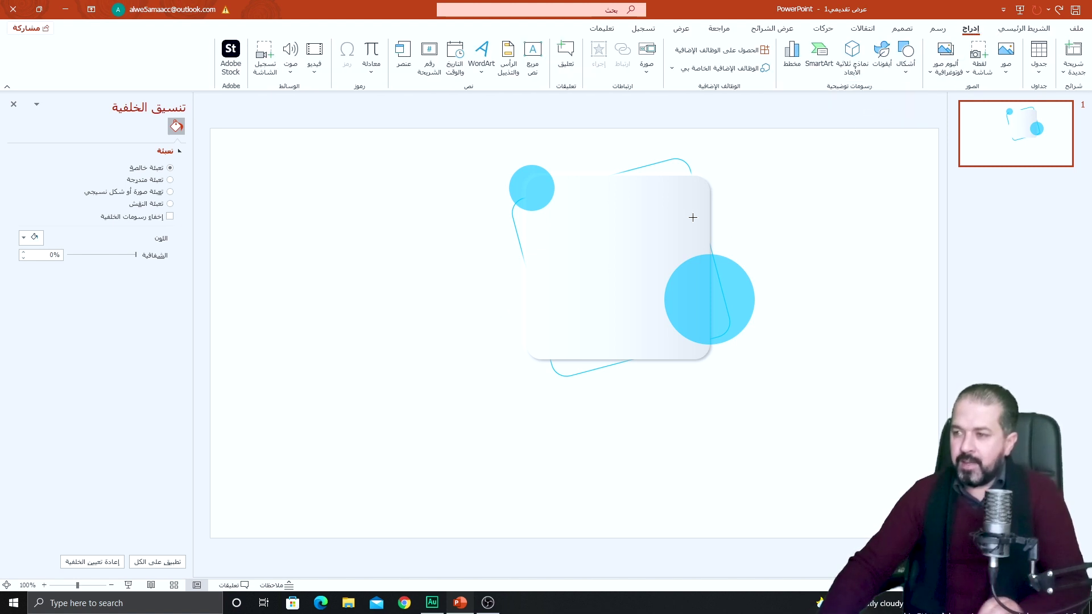
mouse_move(294, 278)
left_mouse_down()
mouse_move(433, 313)
mouse_move(411, 301)
left_mouse_up()
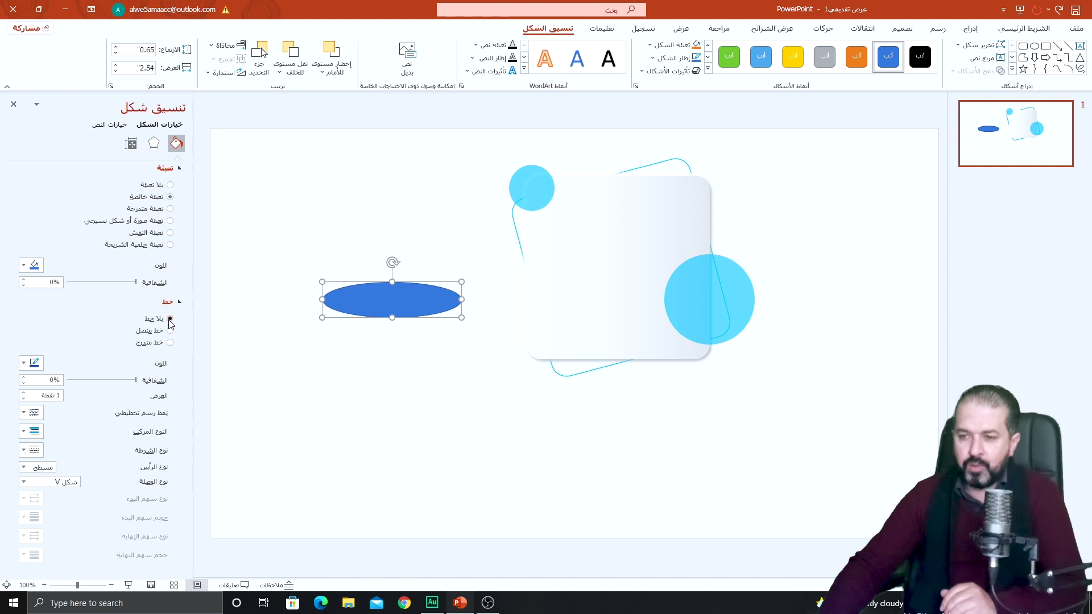
left_click(170, 319)
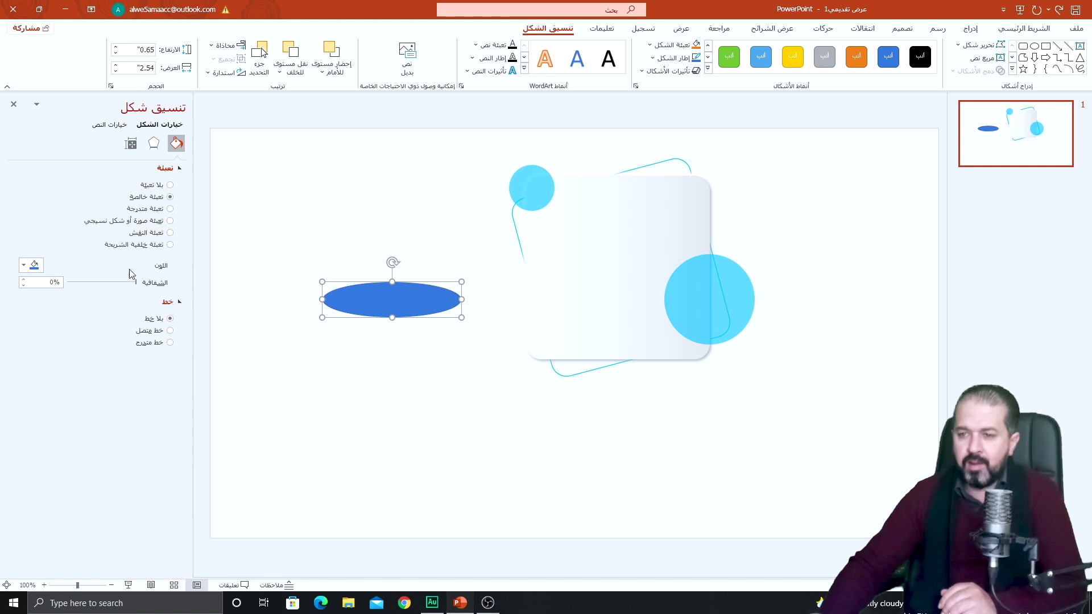
left_click(168, 208)
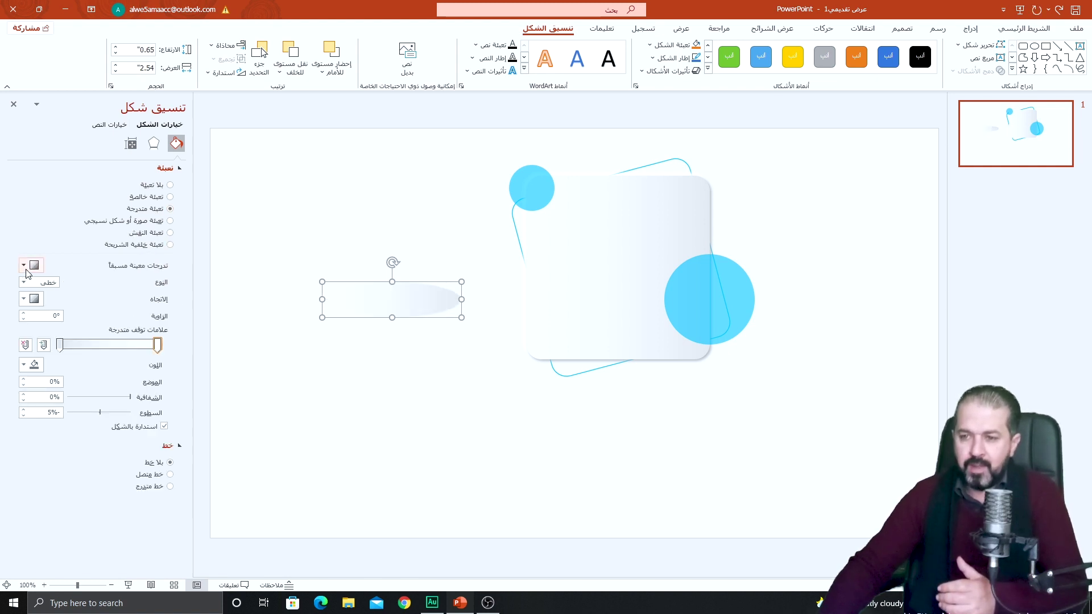
left_click(34, 282)
left_click(41, 321)
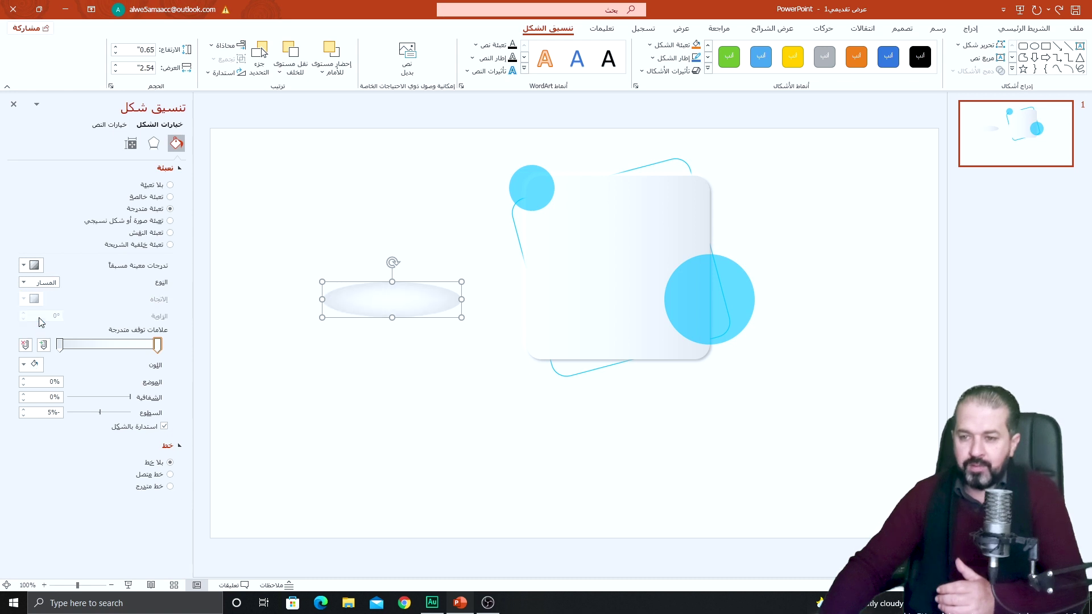
Set the gradient to a black centre and 100% transparent white edge, then place it under the card
left_click(32, 364)
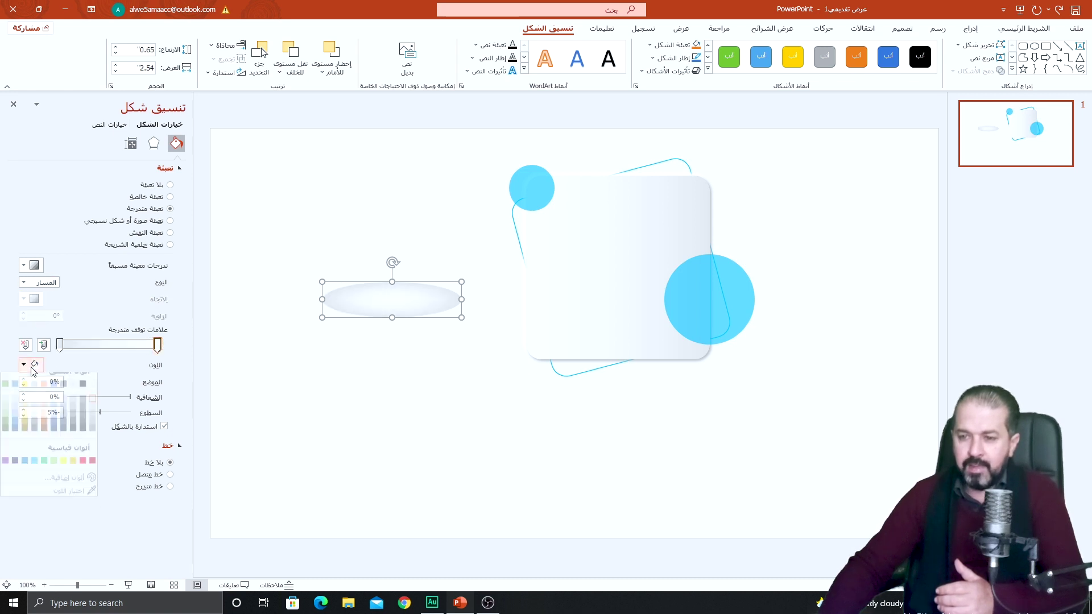
left_click(83, 393)
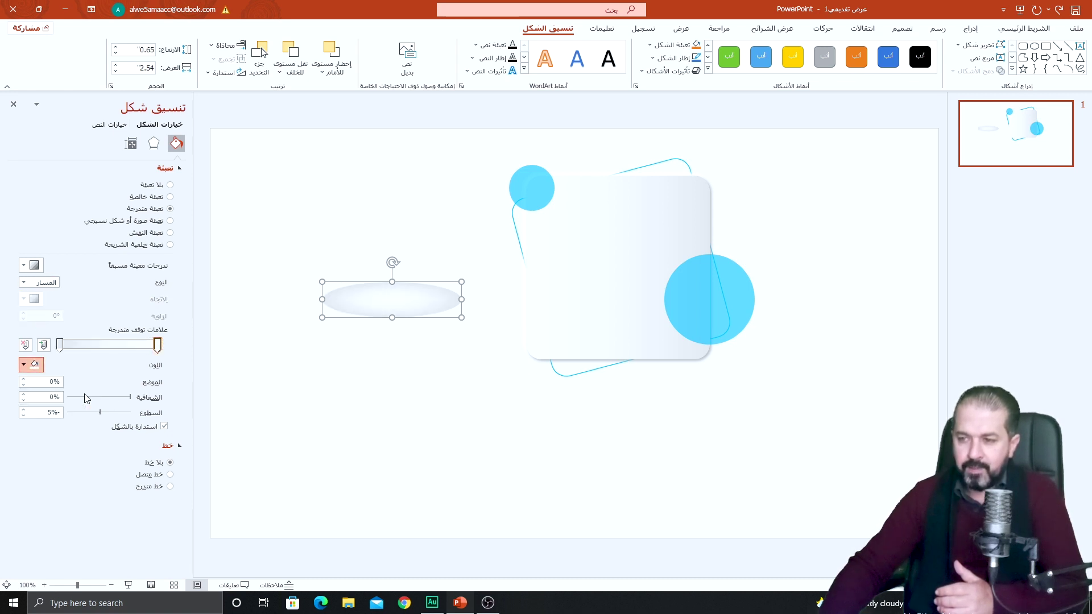
left_click(59, 345)
left_click(34, 364)
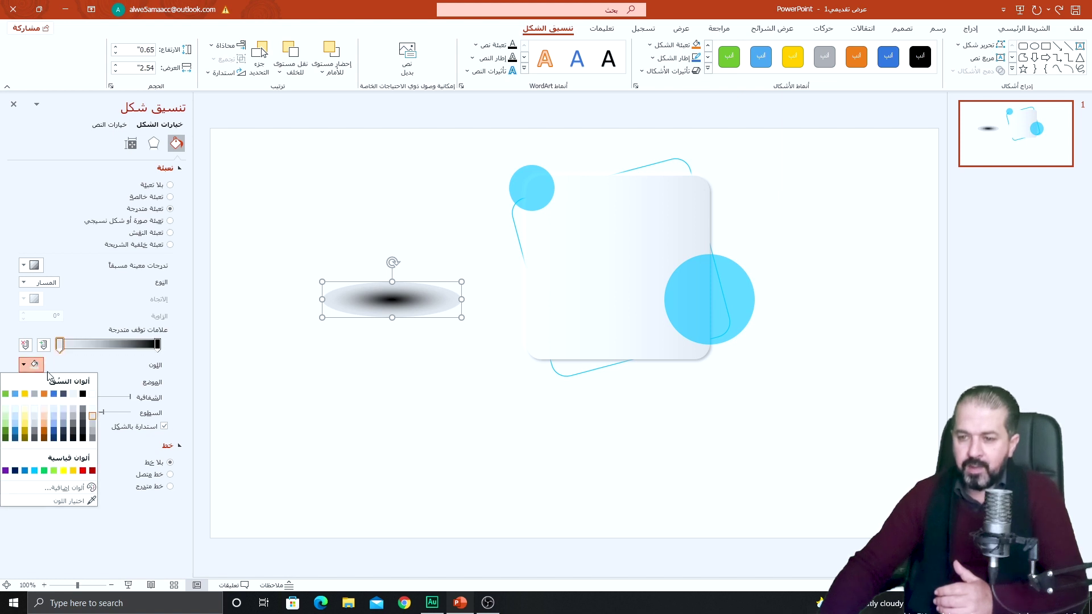
left_click(85, 501)
left_click(262, 349)
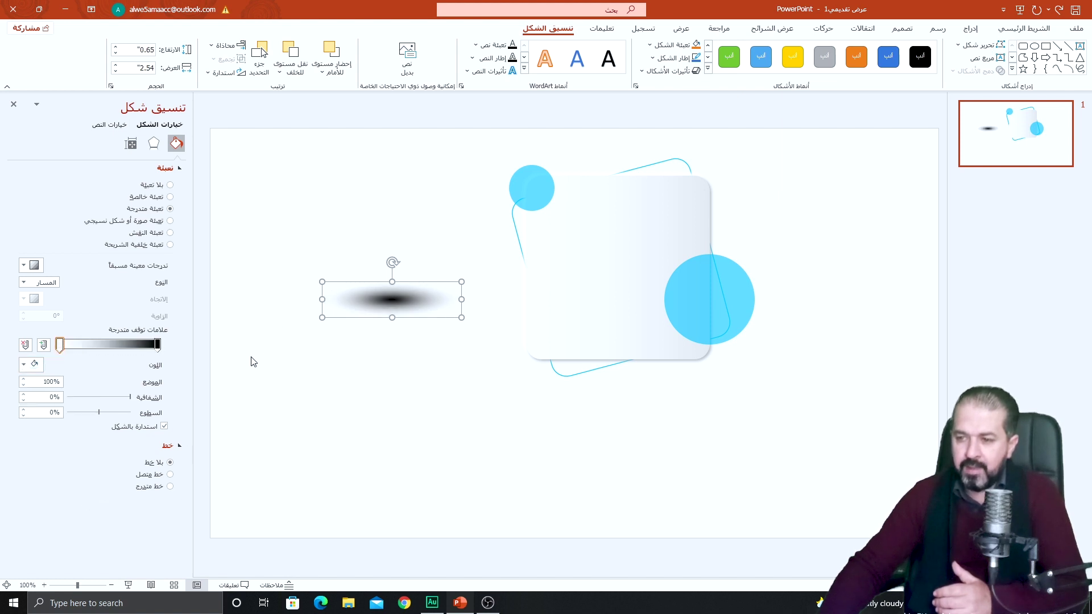
mouse_move(130, 397)
left_mouse_down()
mouse_move(68, 397)
mouse_move(128, 397)
mouse_move(114, 399)
left_mouse_up()
left_click(158, 346)
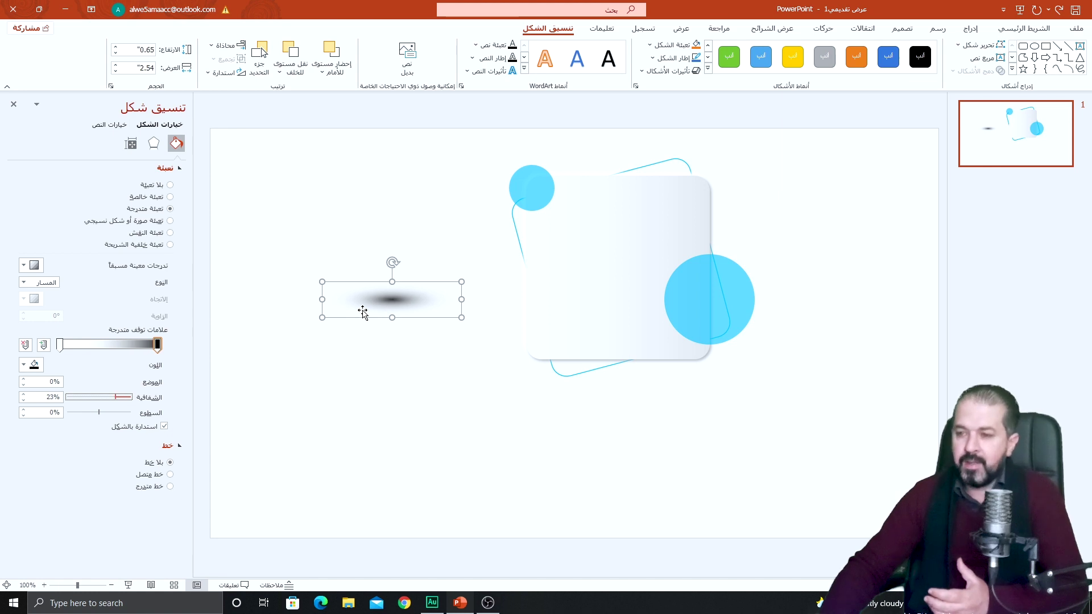
mouse_move(401, 294)
left_mouse_down()
mouse_move(571, 390)
mouse_move(562, 390)
mouse_move(597, 386)
left_mouse_up()
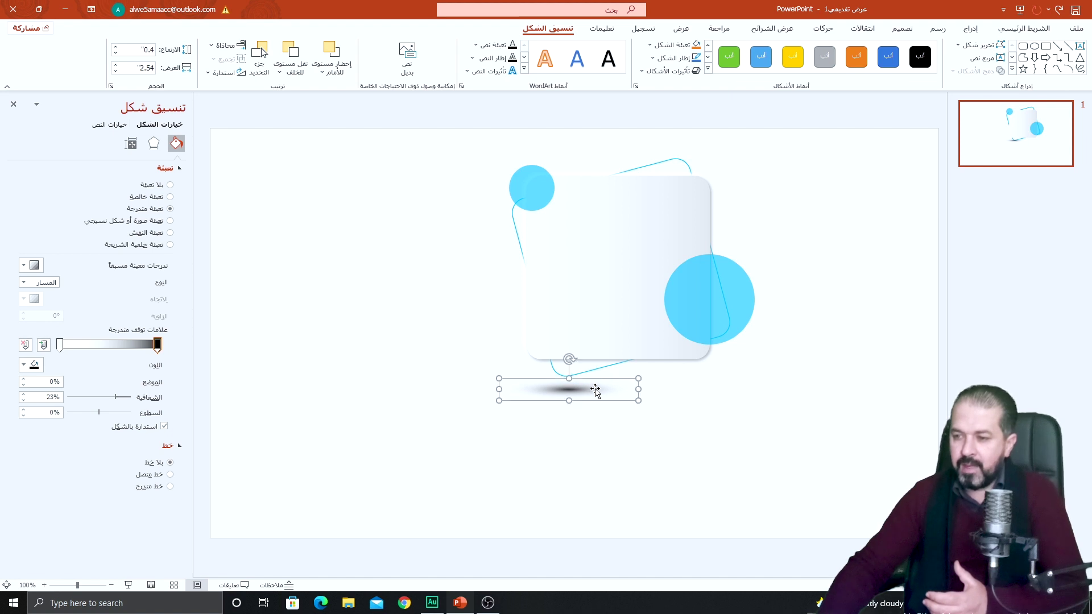
left_click(591, 289)
Marquee-select the card, circles and outline frame and group them with Ctrl+G
left_click(436, 181)
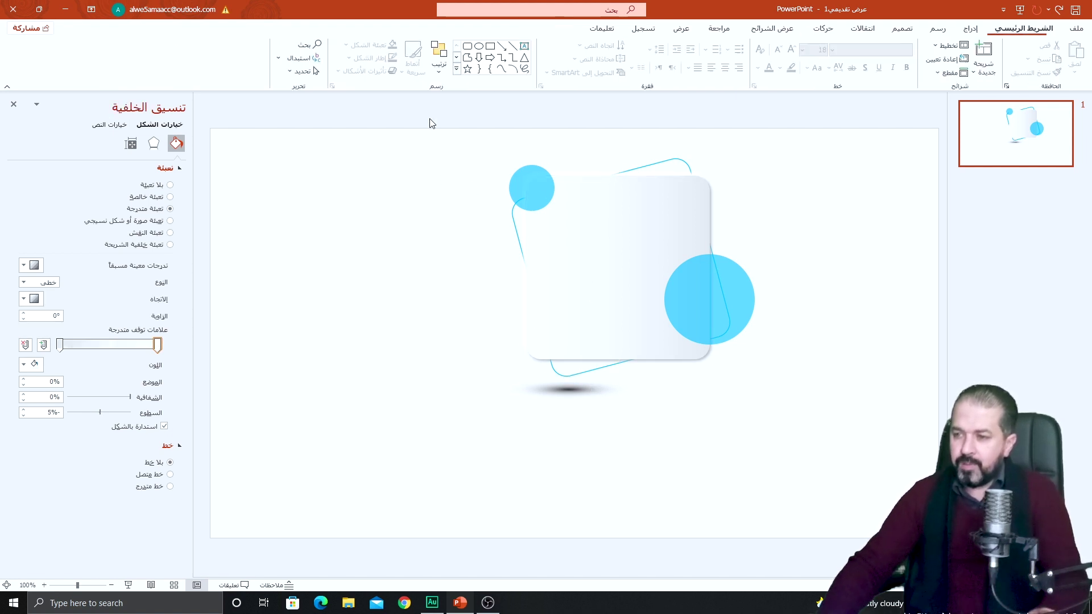
left_click_drag(429, 108, 825, 394)
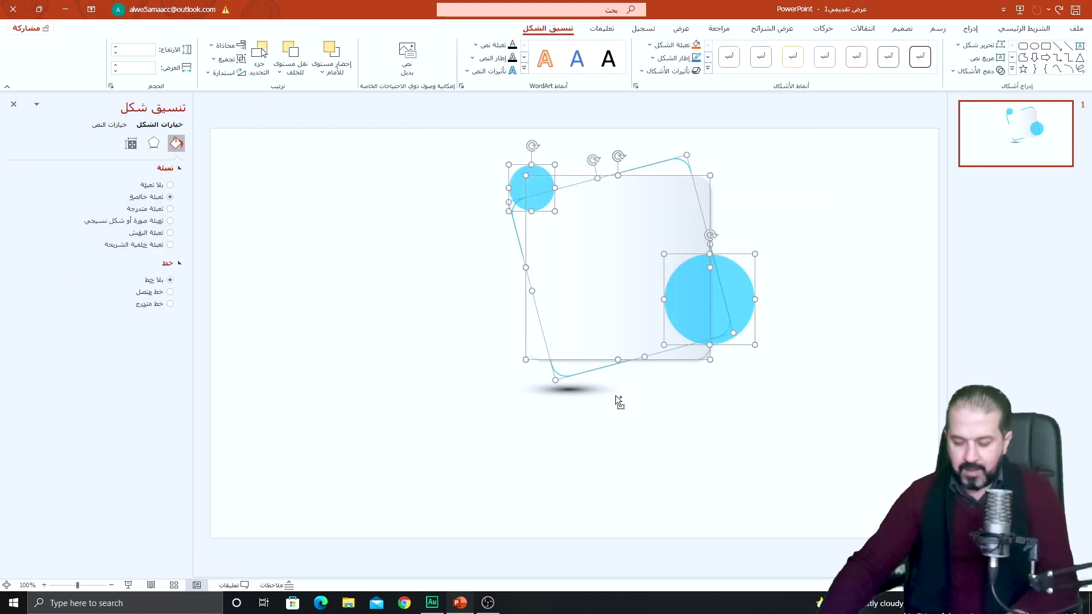
key("ctrl+g")
Add a half reflection to the group with 13 pt blur, 0% transparency and 40% size
left_click(153, 143)
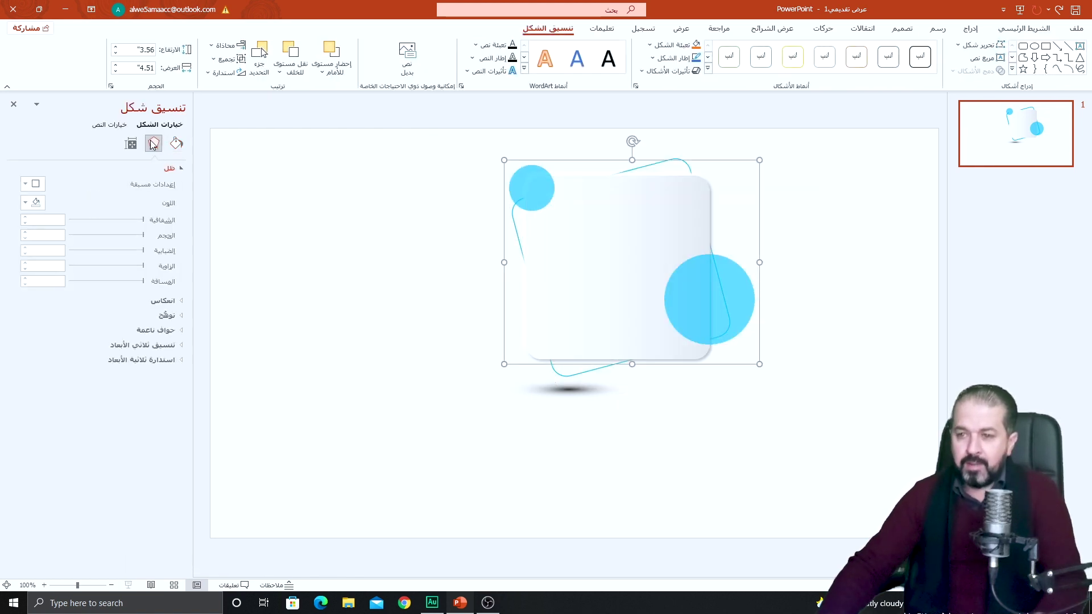
left_click(170, 300)
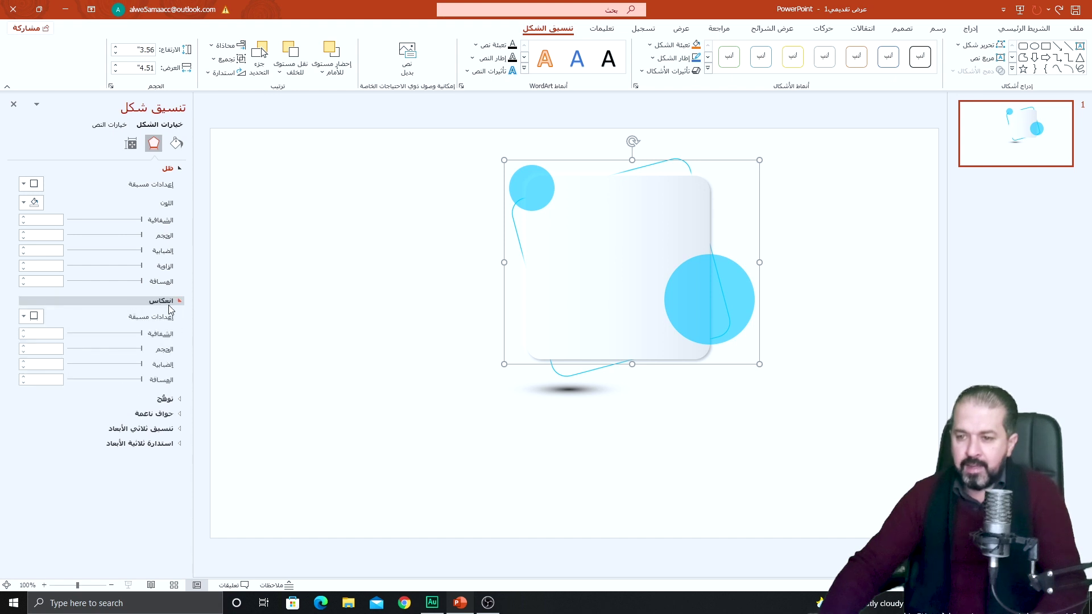
left_click(33, 317)
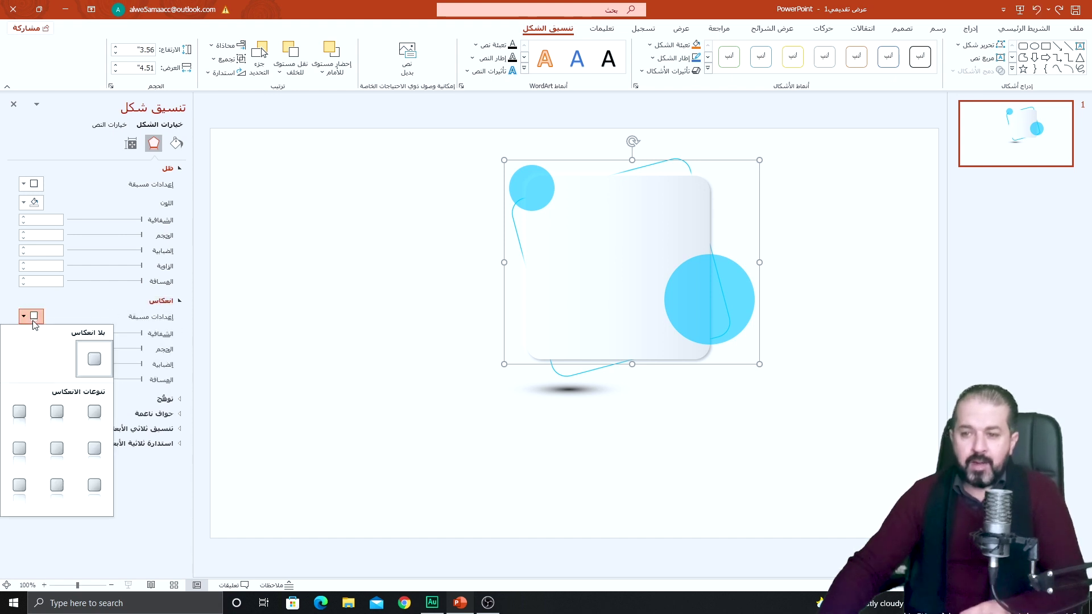
left_click(56, 411)
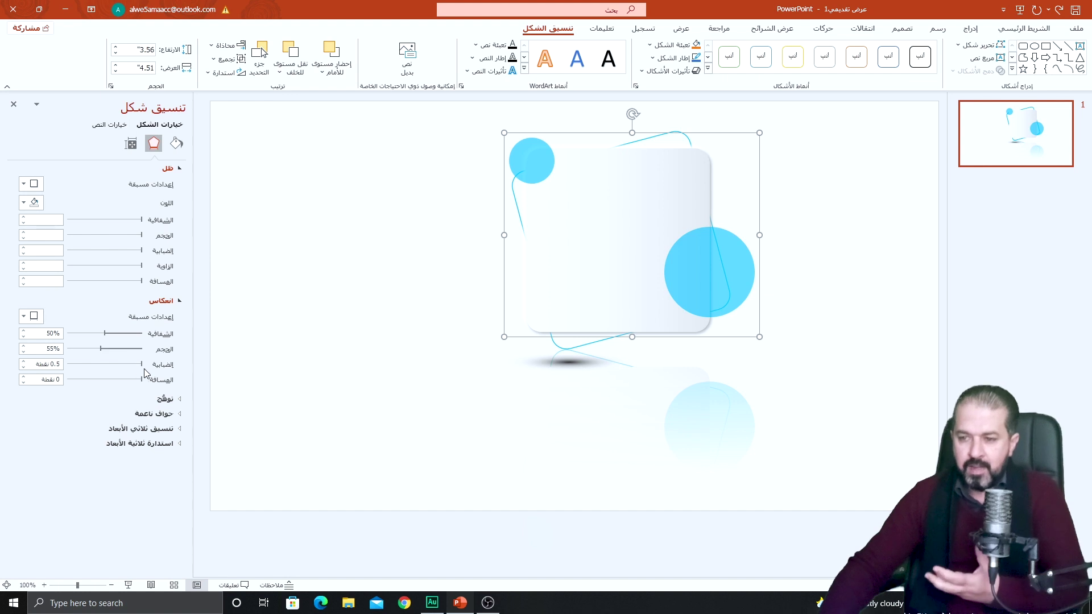
left_click_drag(141, 364, 135, 364)
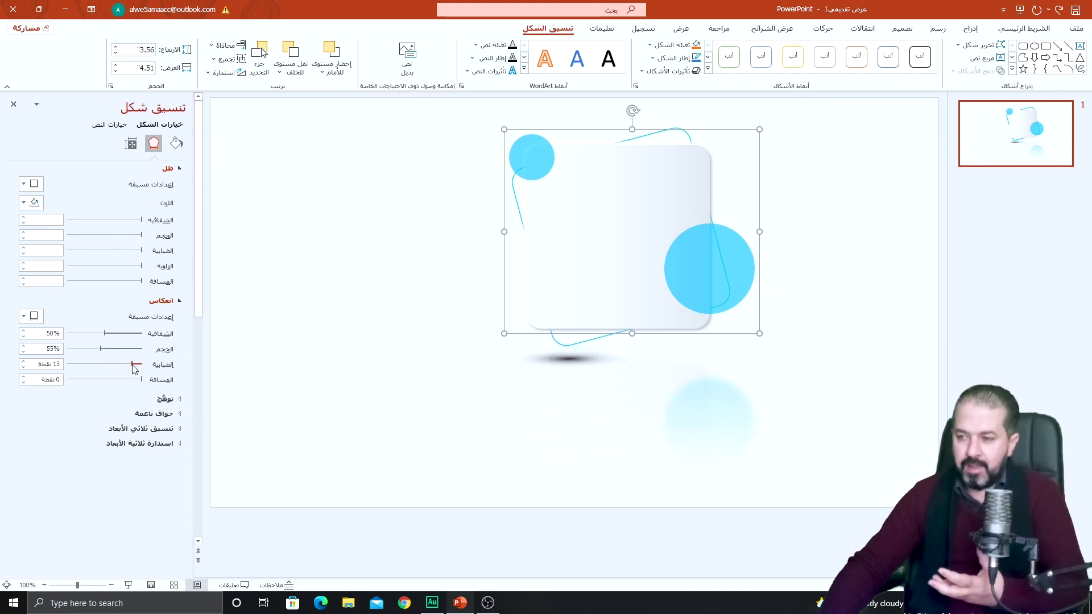
left_click_drag(112, 336, 142, 336)
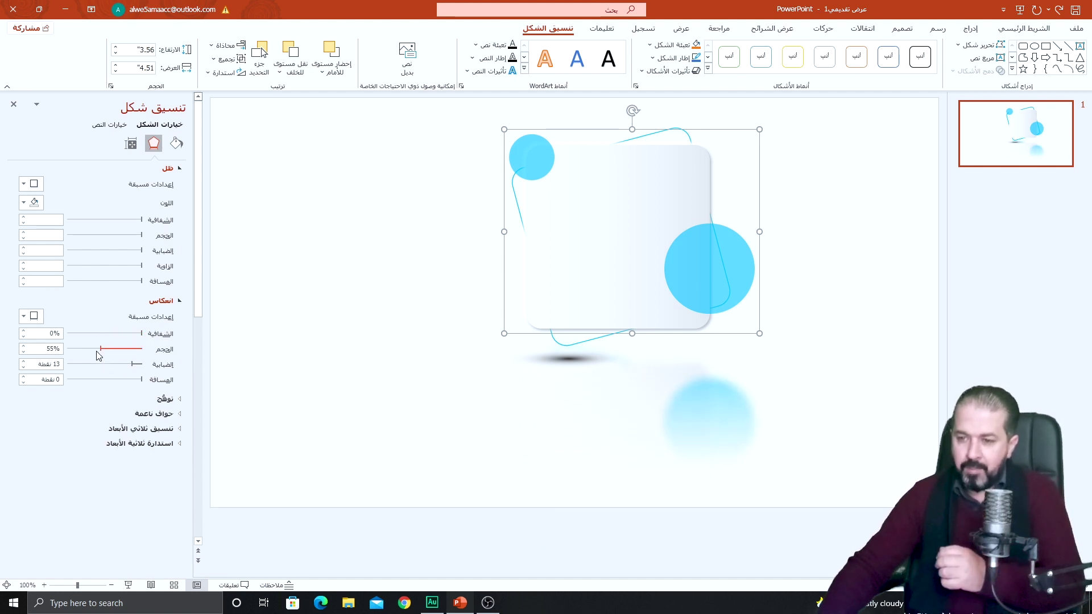
mouse_move(104, 353)
left_mouse_down()
mouse_move(94, 353)
mouse_move(115, 352)
left_mouse_up()
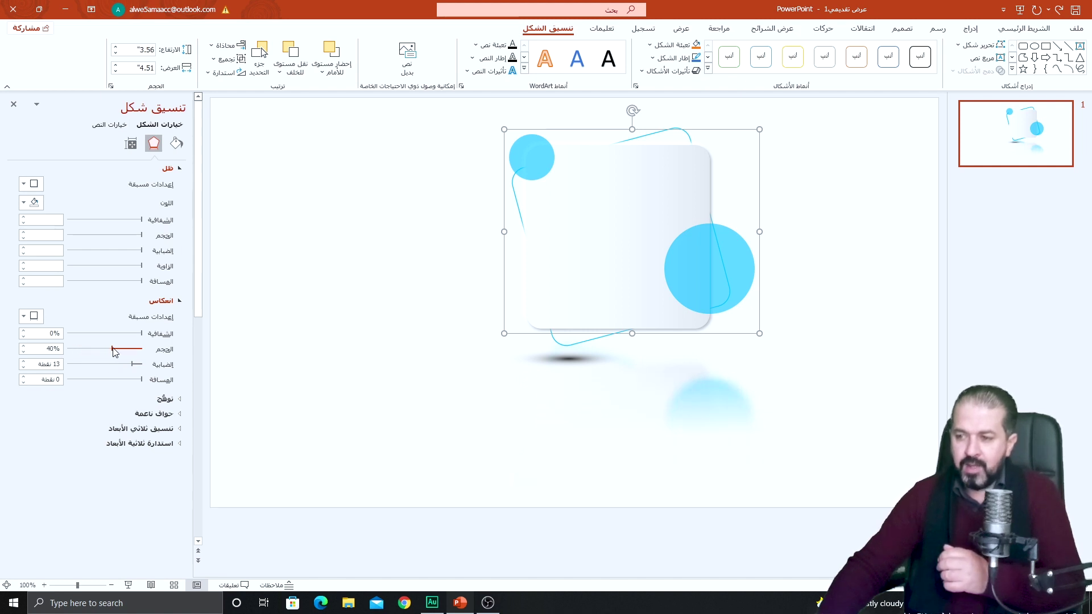
left_click(444, 373)
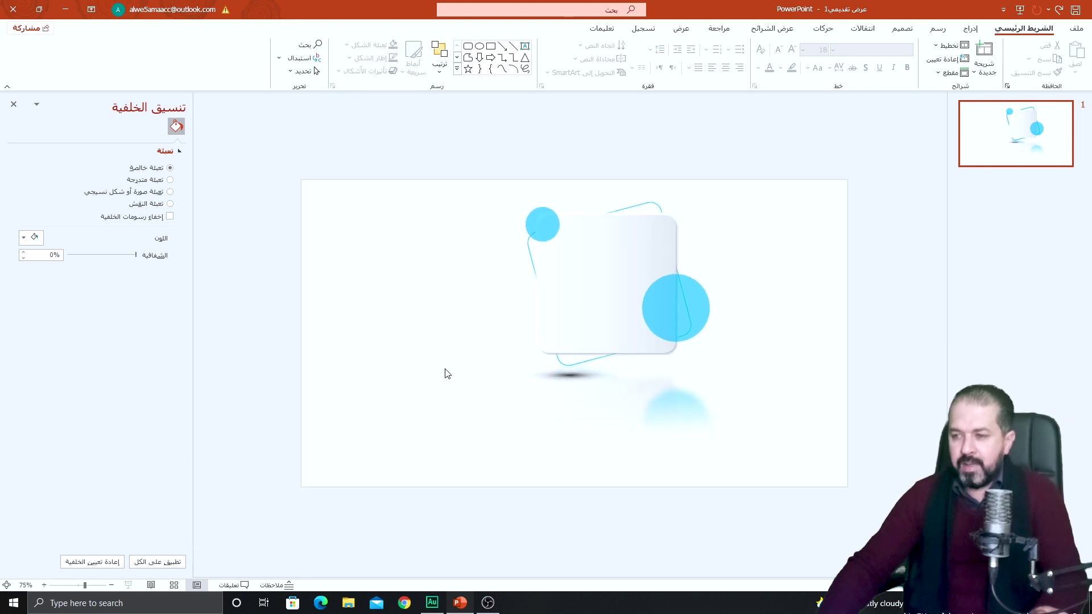
Select the card group together with its ground shadow and drag them to the slide's left side
left_click(549, 376)
key("Escape")
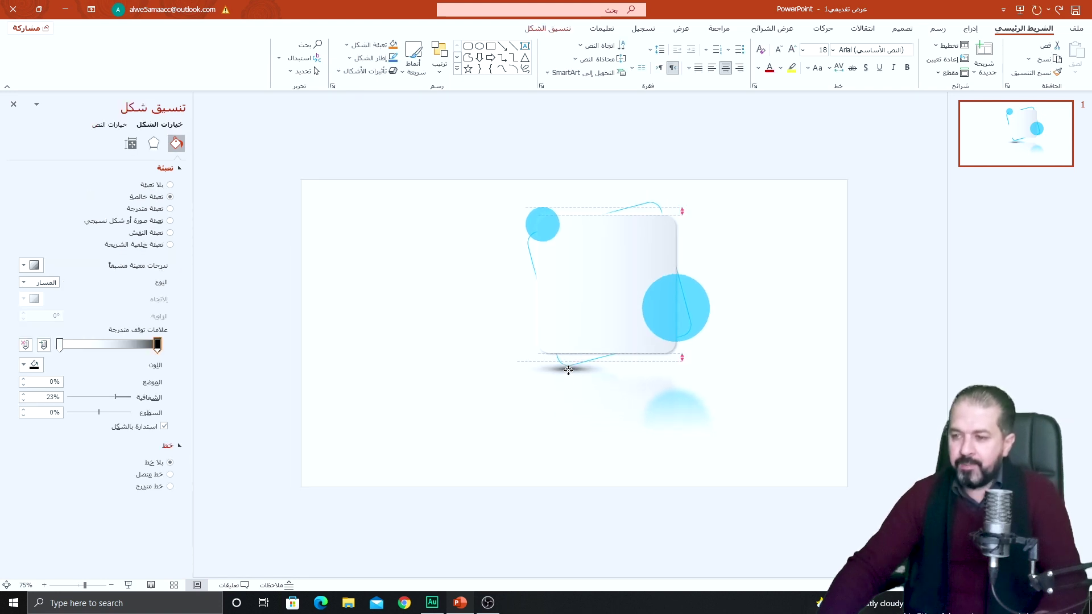
left_click_drag(483, 180, 743, 441)
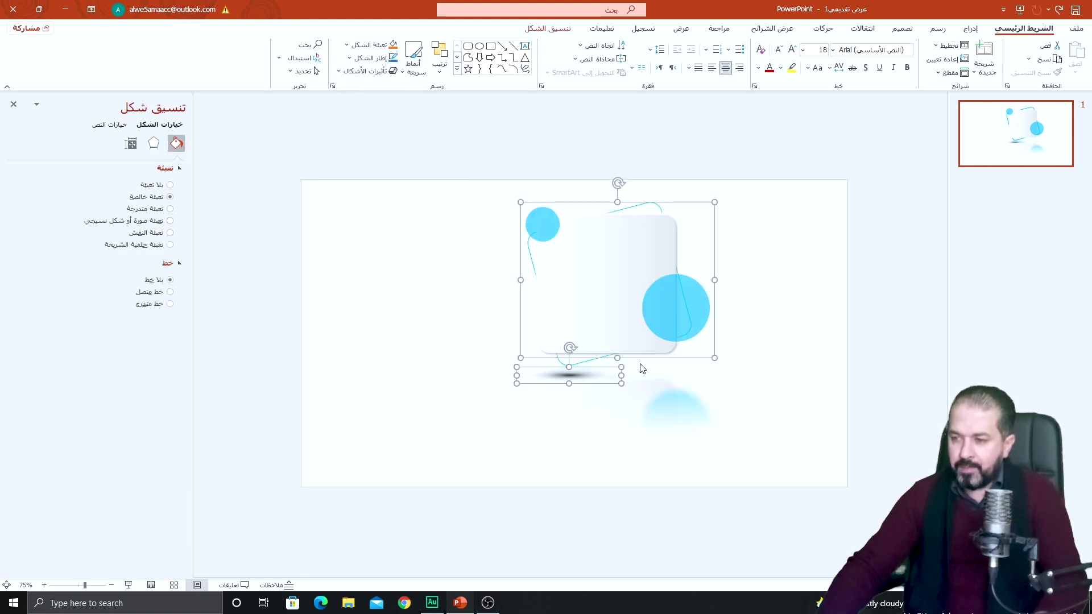
left_click_drag(621, 332, 409, 385)
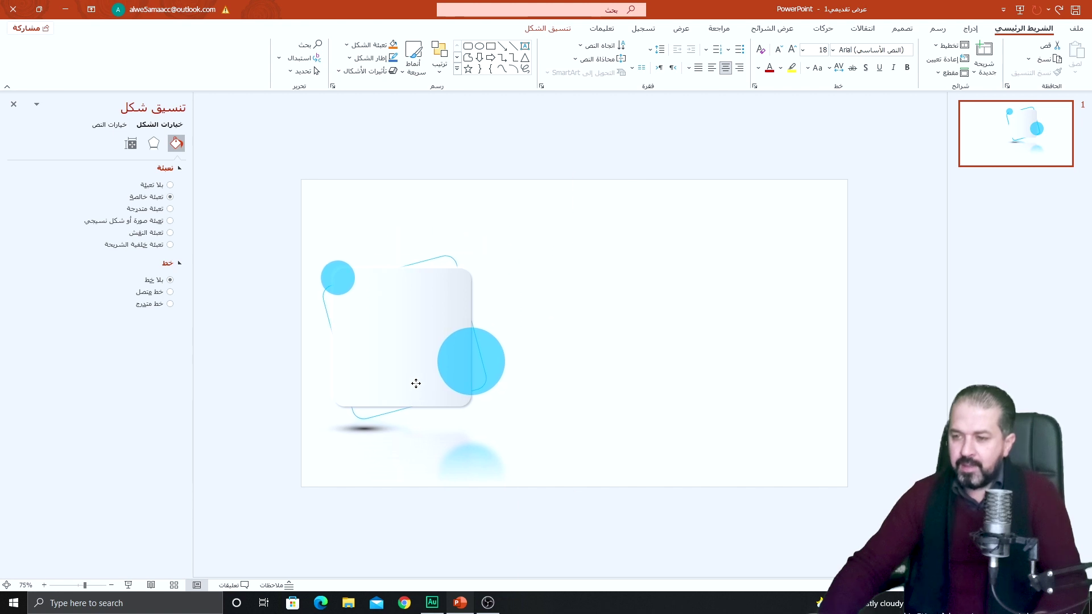
left_click(573, 356)
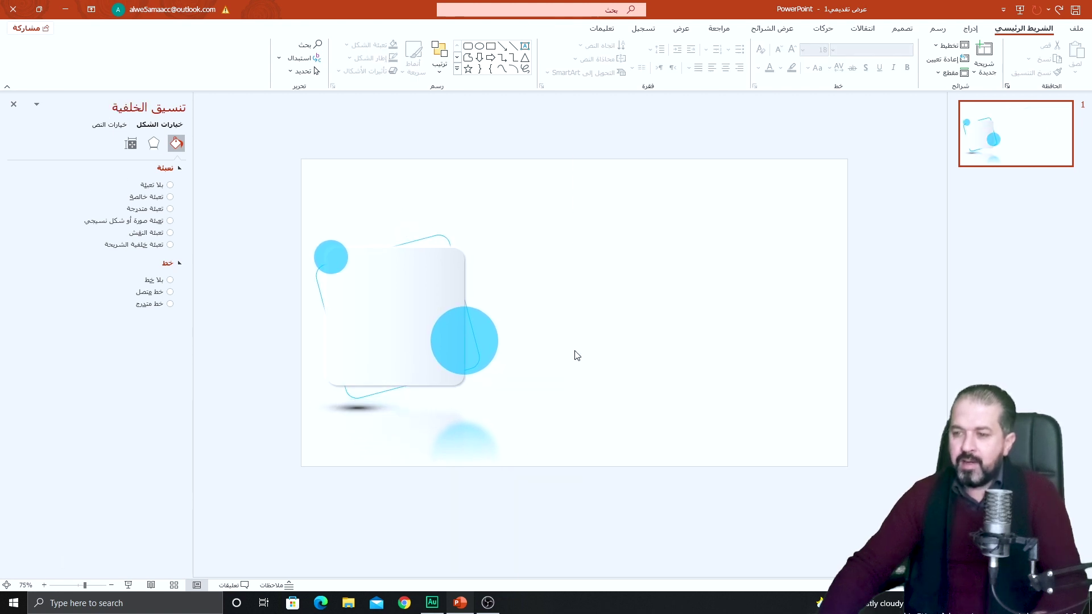
left_click(969, 30)
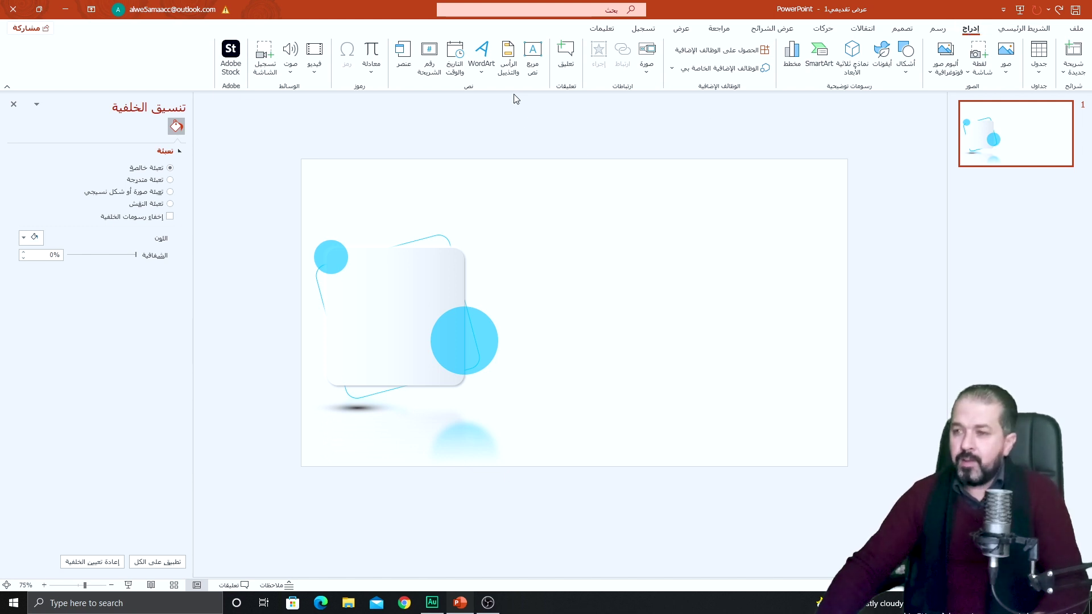
Insert a WordArt text box reading '01' and make it bold
left_click(481, 57)
left_click(480, 98)
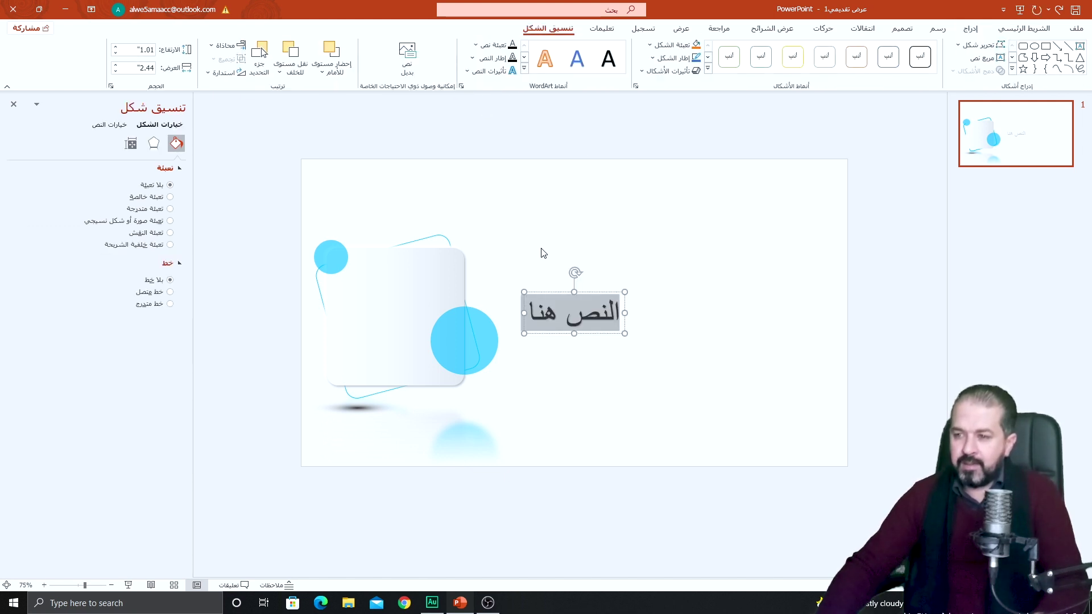
type("01")
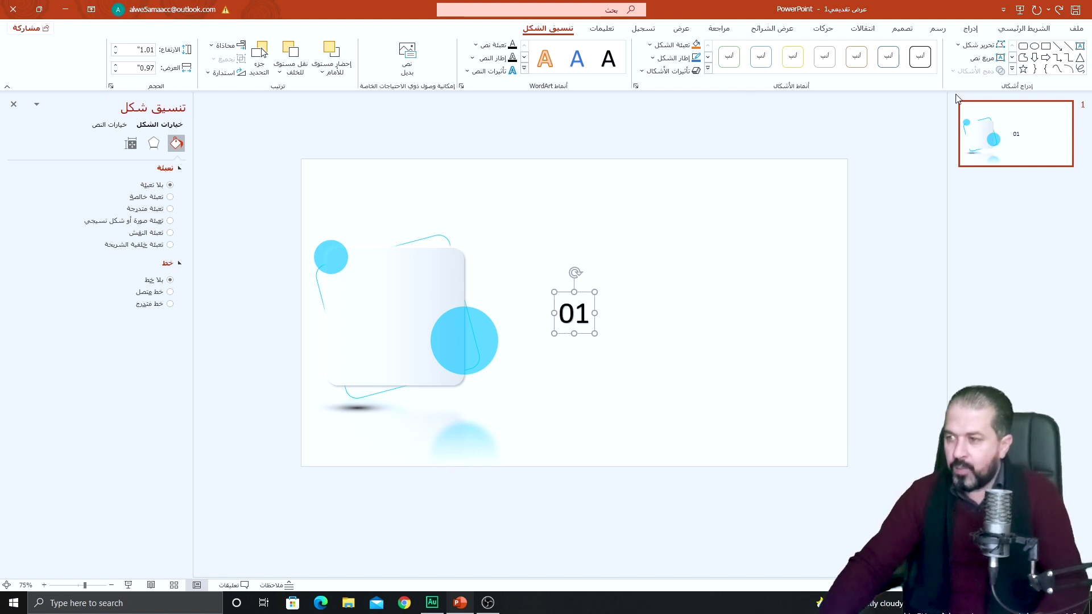
left_click(906, 68)
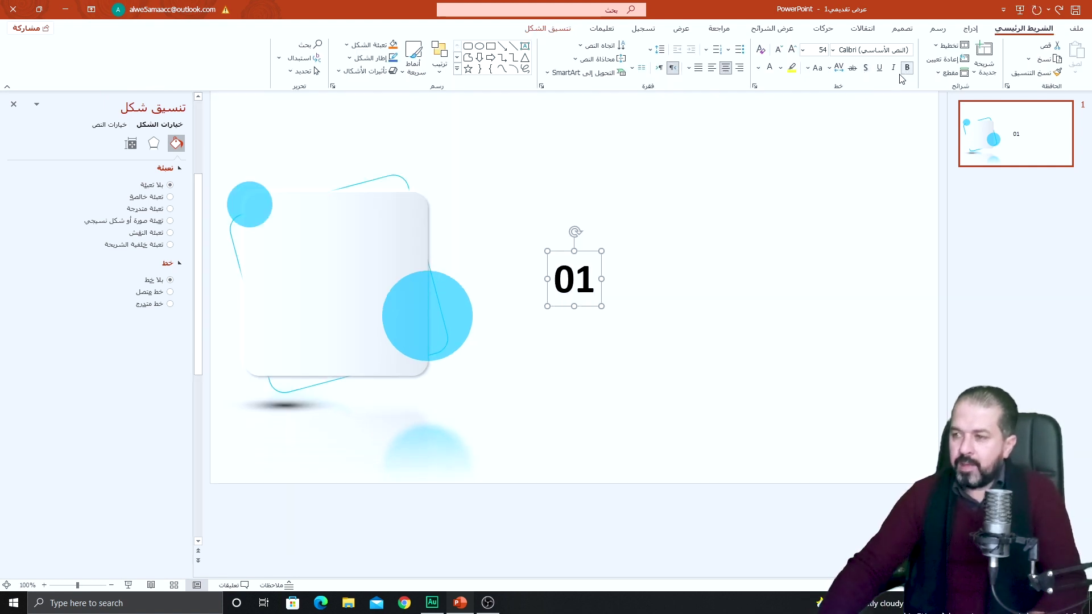
Make the 01 white, move it onto the large blue circle and enlarge it to 96 pt
left_click(771, 74)
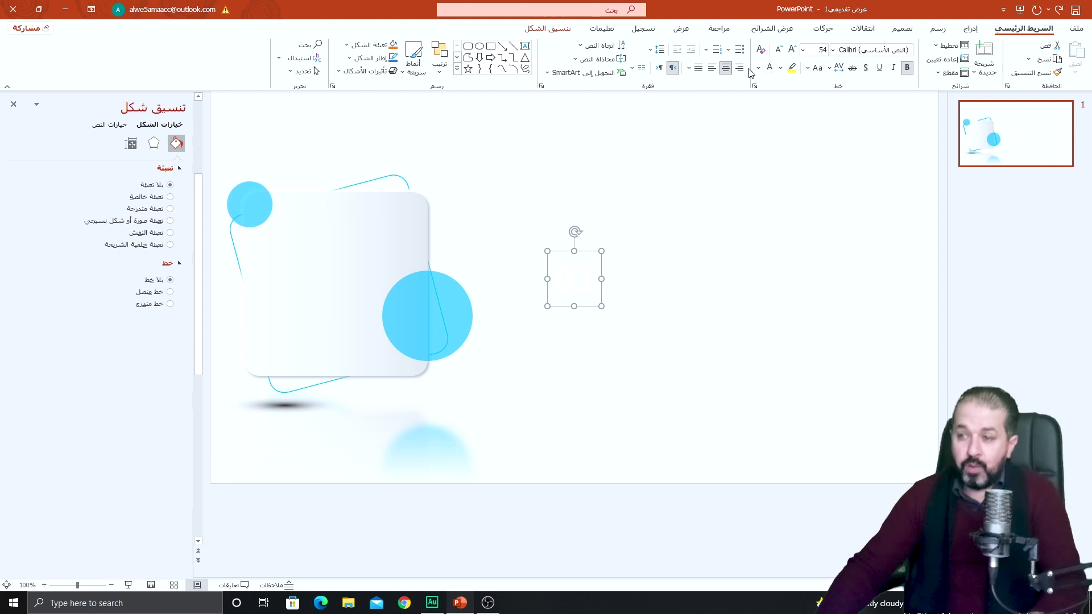
left_click_drag(592, 253, 445, 283)
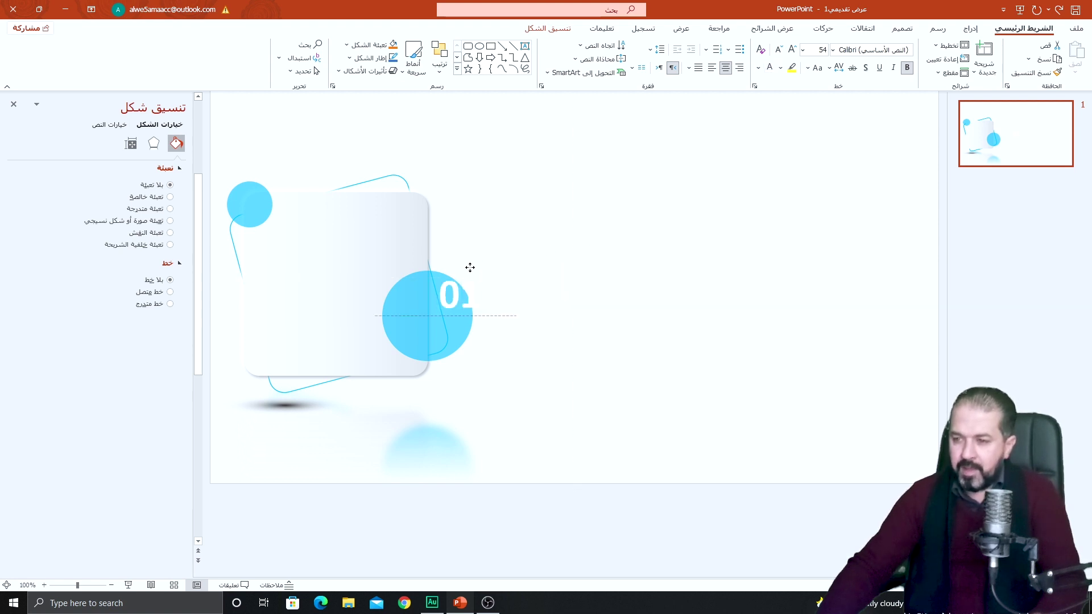
left_click(792, 50)
left_click(792, 50)
left_click(792, 50)
left_click(792, 50)
left_click(791, 50)
left_click(791, 50)
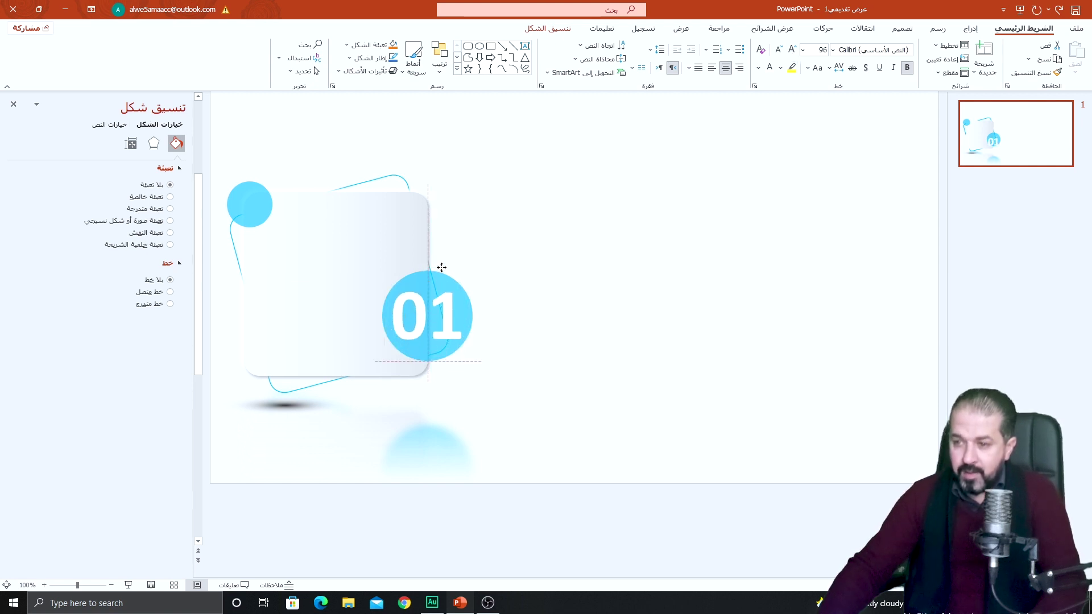
scroll(439, 336, "up", 10)
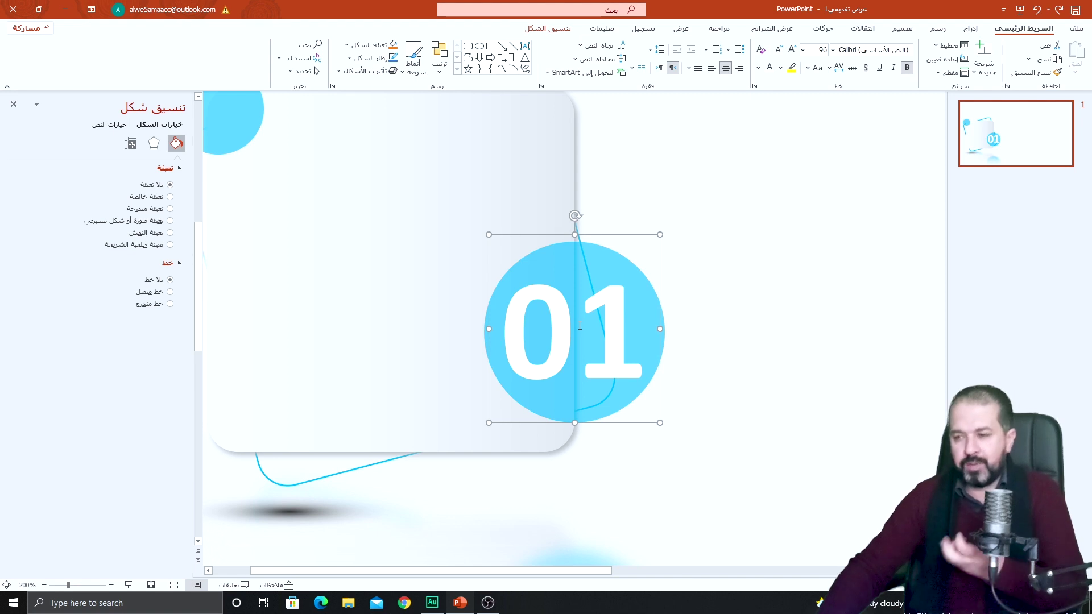
left_click(118, 125)
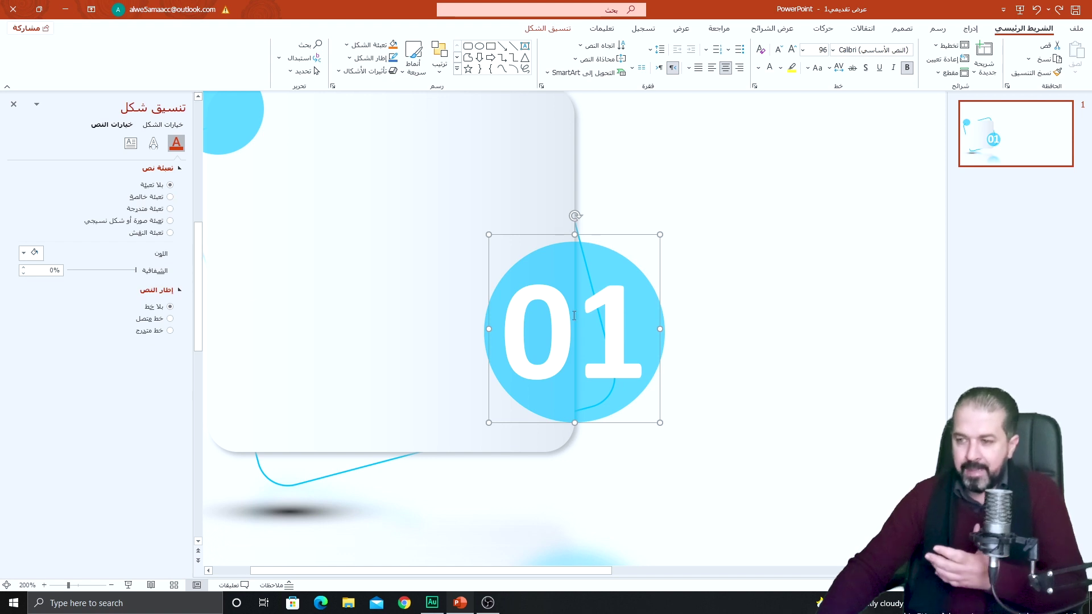
Give the 01 text a linear gradient fill with a white right-hand stop
left_click(147, 209)
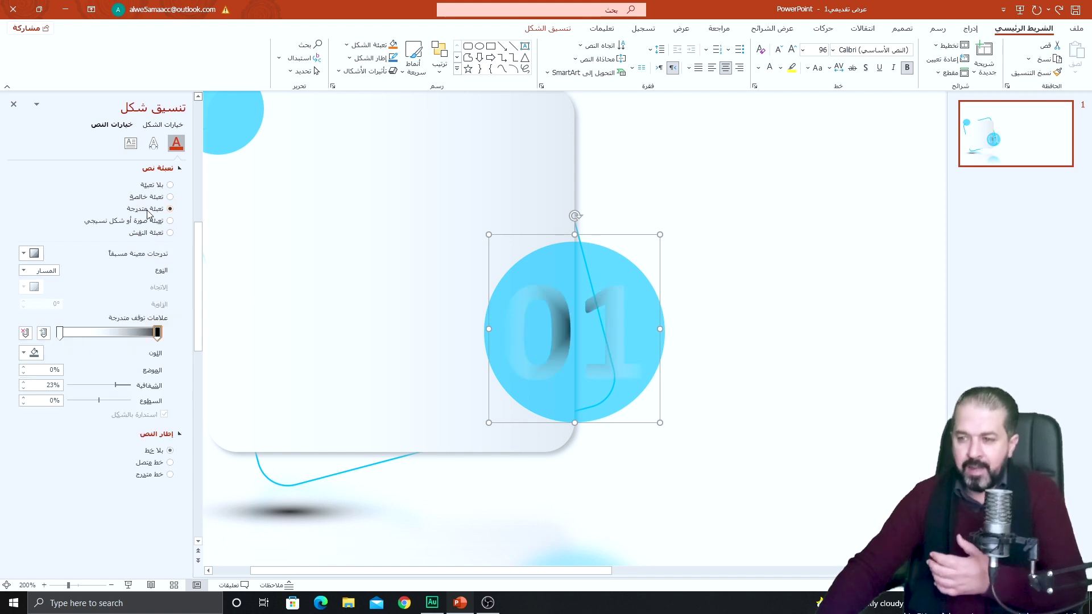
left_click(34, 276)
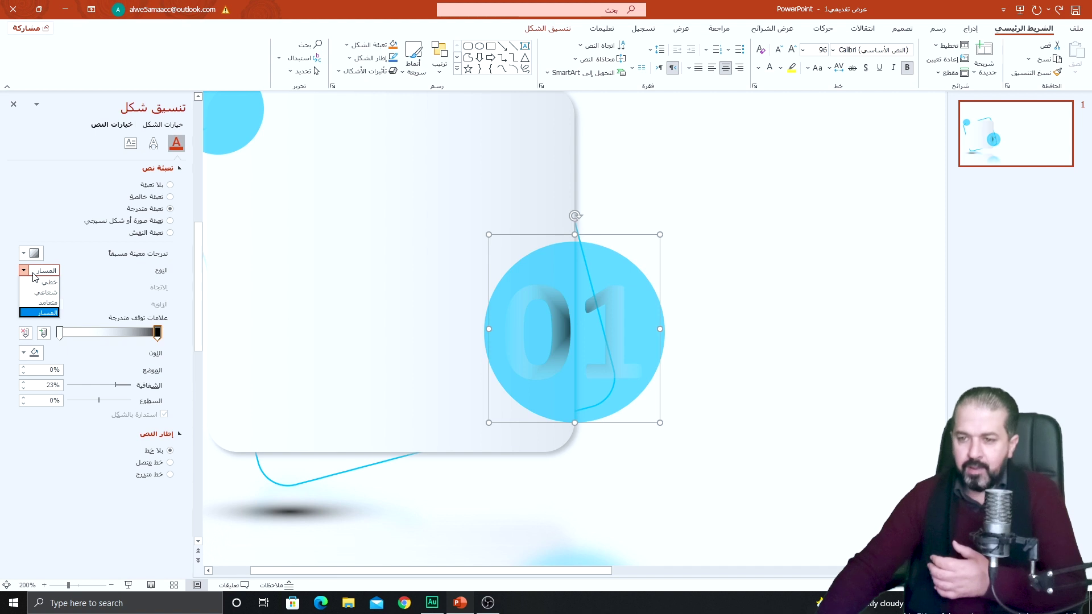
left_click(40, 282)
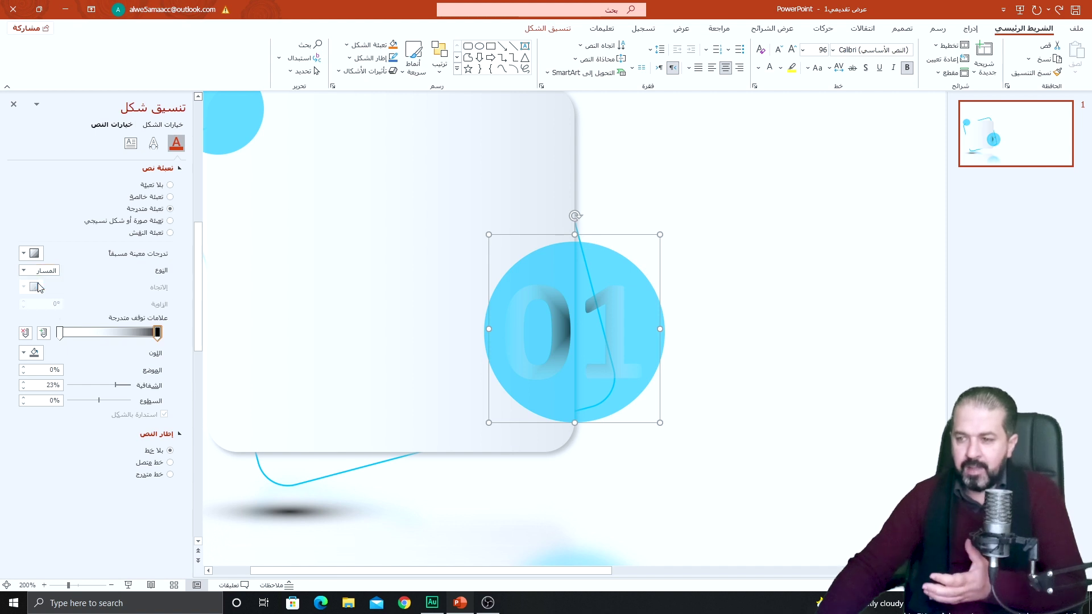
left_click(159, 335)
left_click(118, 386)
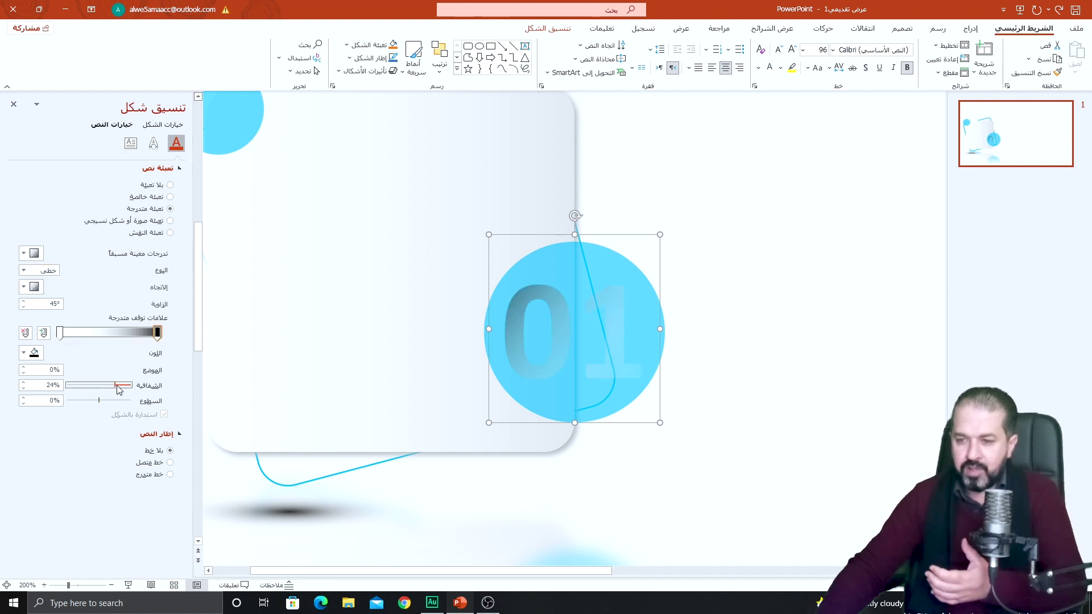
left_click(28, 353)
left_click(93, 406)
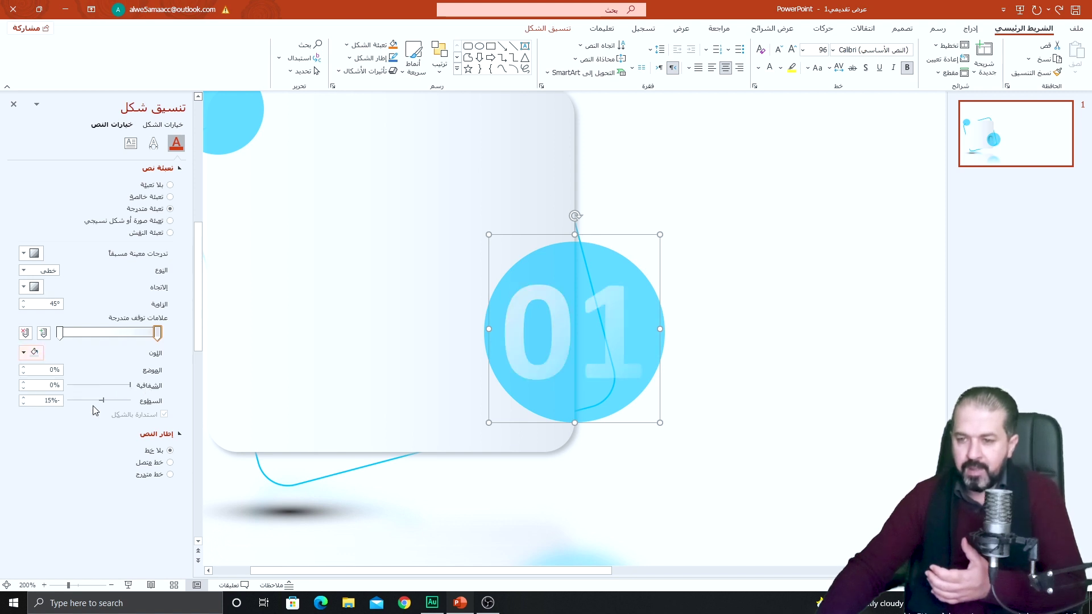
Make the left stop opaque light grey at 70% and move a white stop to 38%
left_click(60, 334)
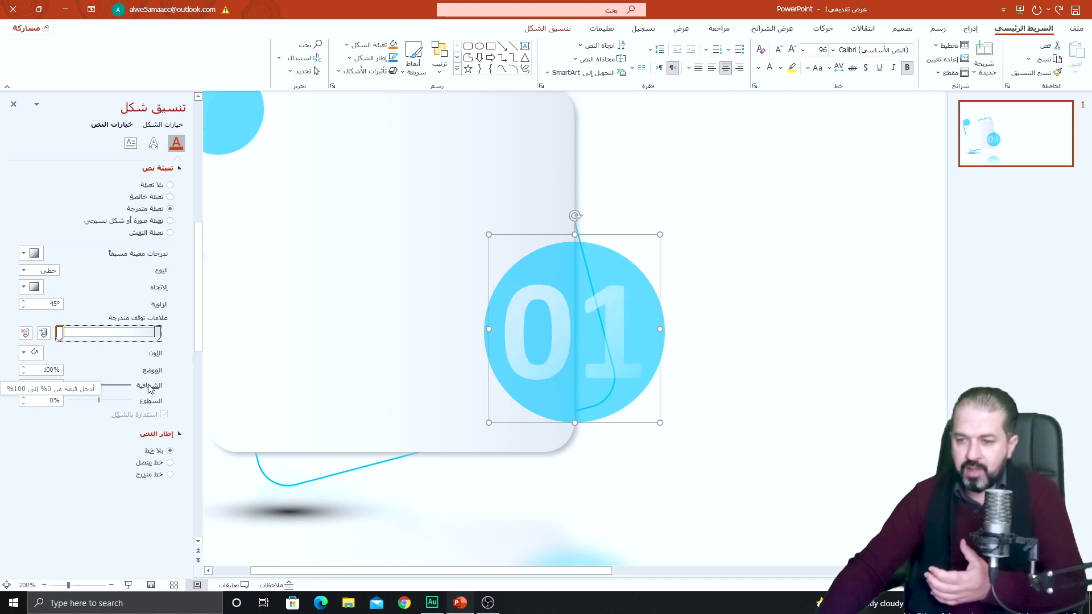
left_click_drag(68, 386, 152, 388)
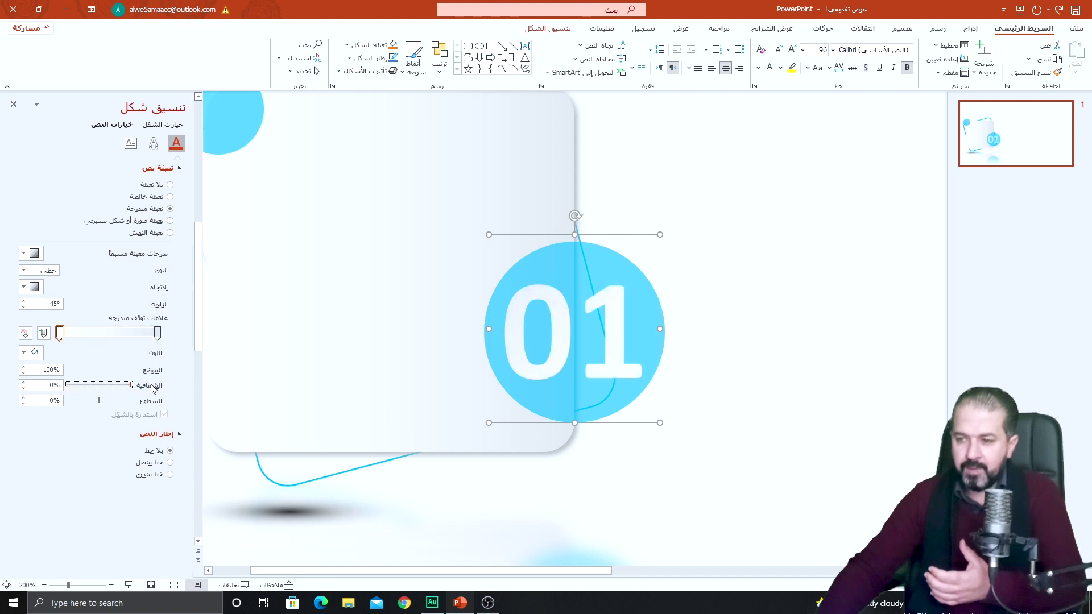
left_click(25, 352)
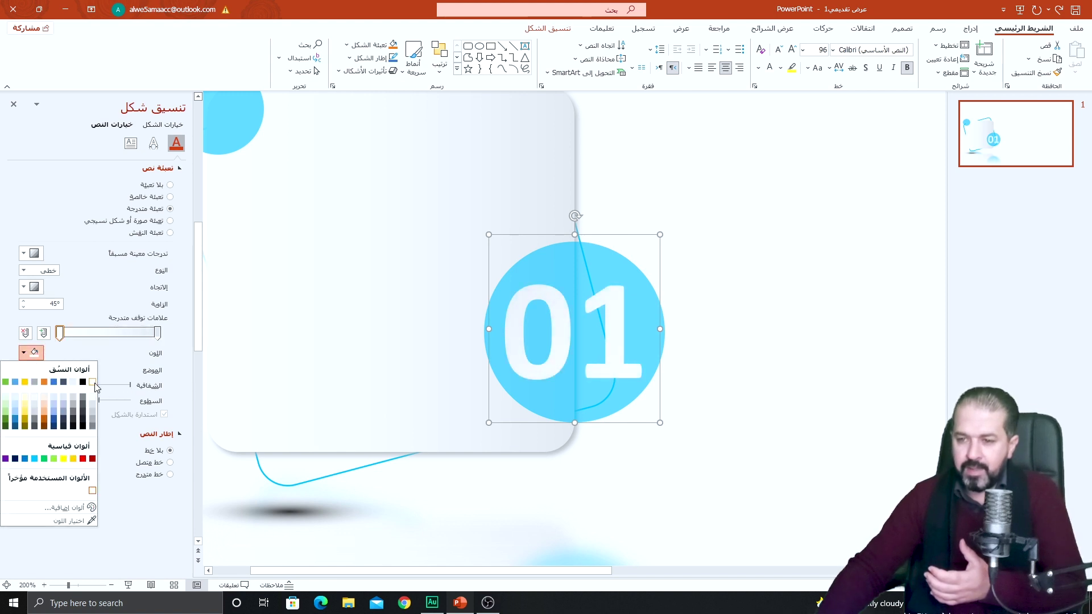
left_click(94, 383)
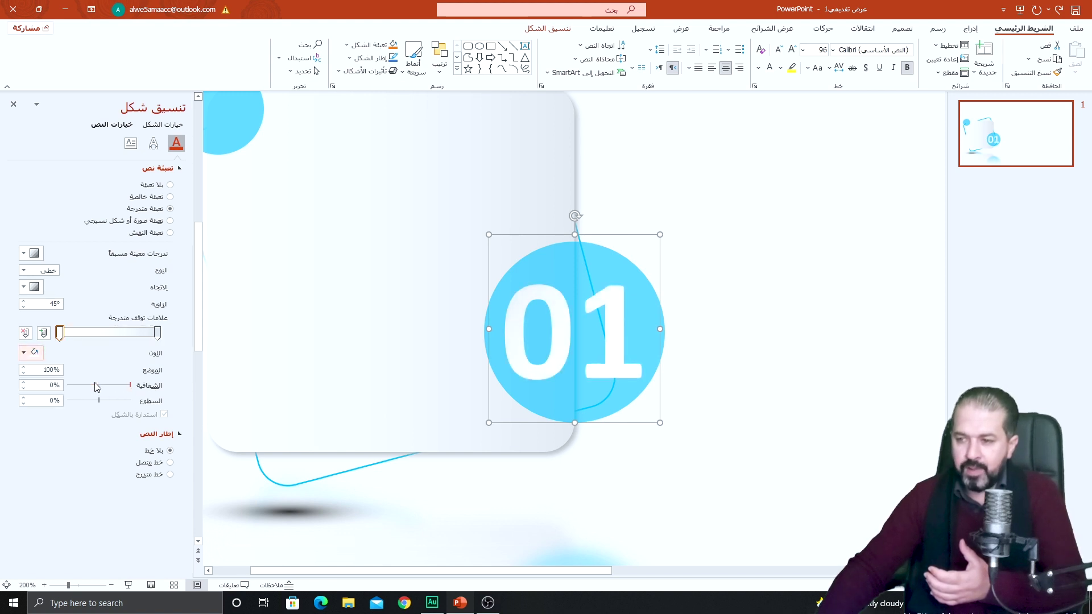
left_click(39, 356)
left_click(93, 413)
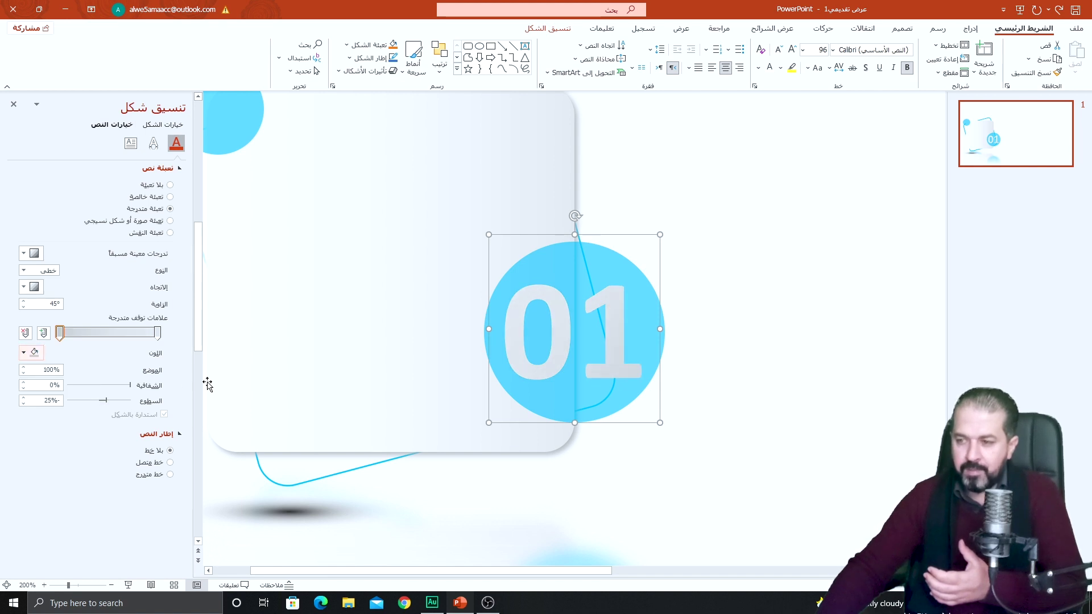
left_click_drag(61, 334, 92, 334)
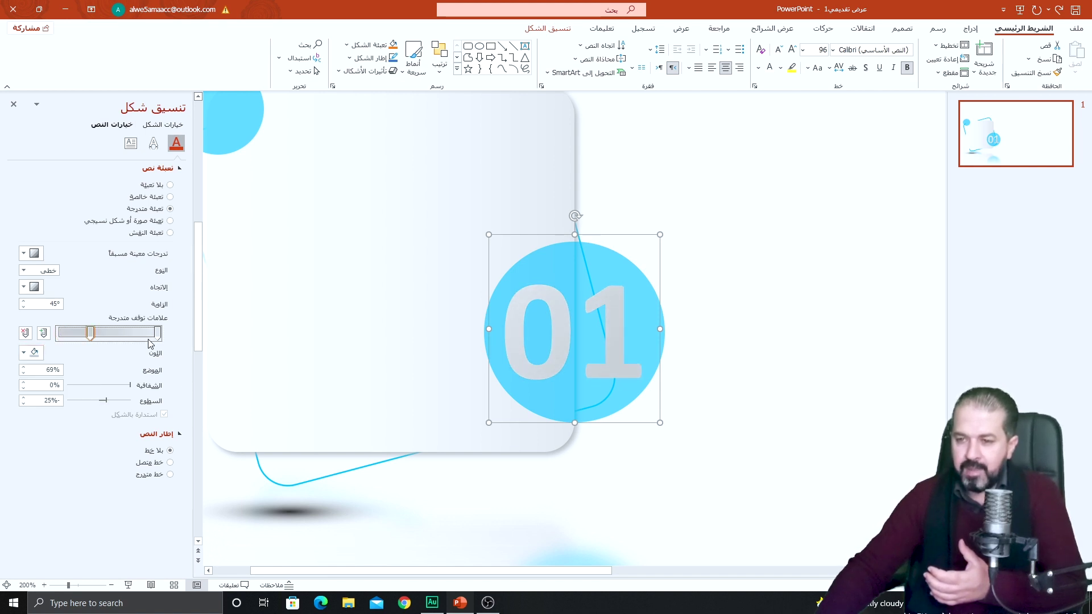
left_click_drag(157, 334, 120, 334)
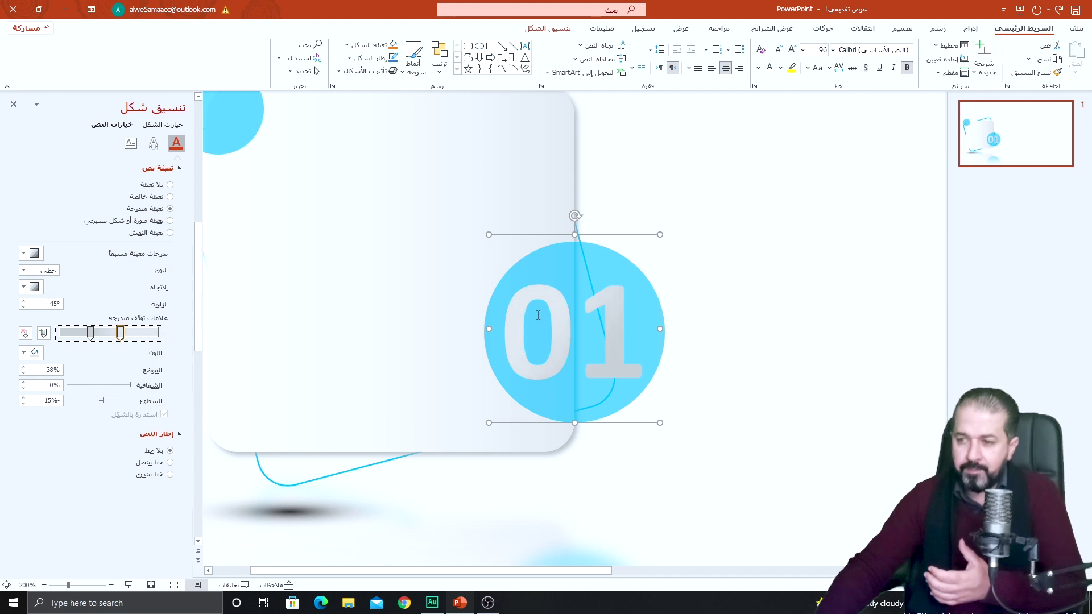
left_click(35, 353)
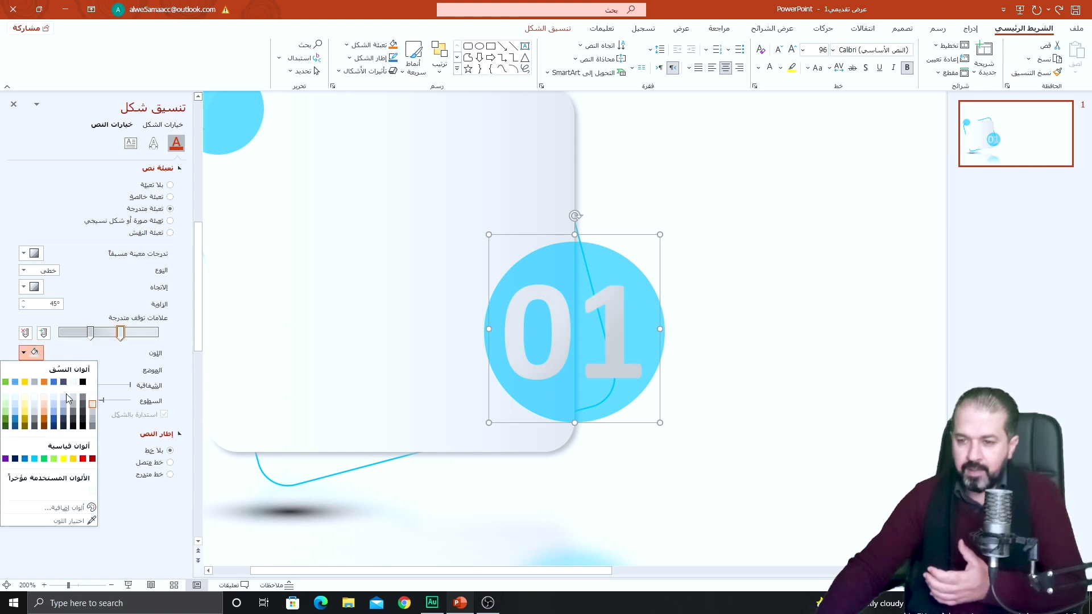
left_click(73, 382)
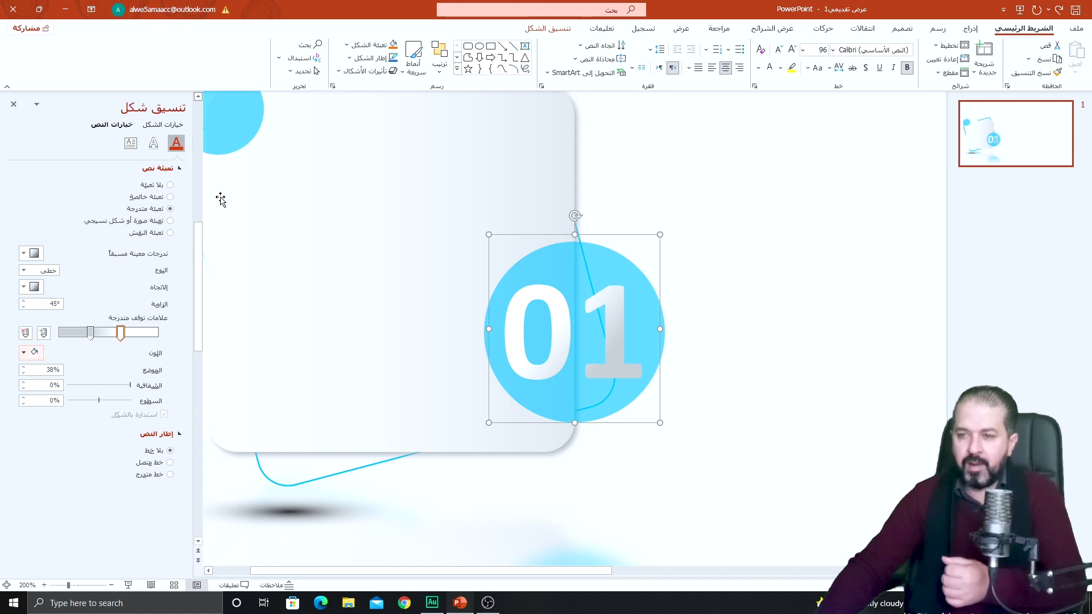
Apply an outer shadow preset to the 01 with 7% transparency, 9 pt blur and 96% size
left_click(154, 149)
left_click(35, 185)
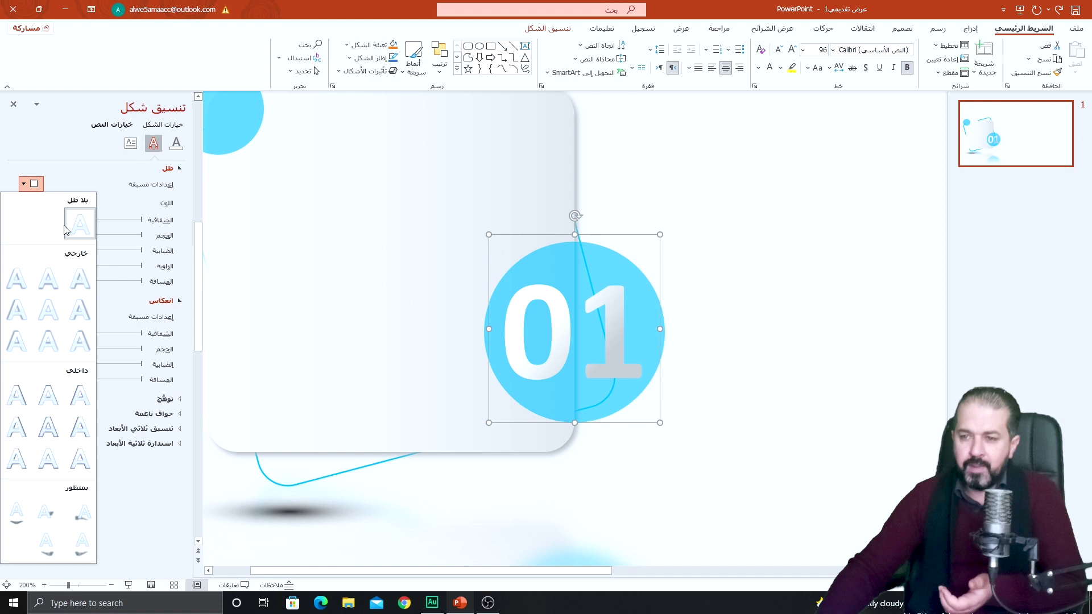
left_click(77, 277)
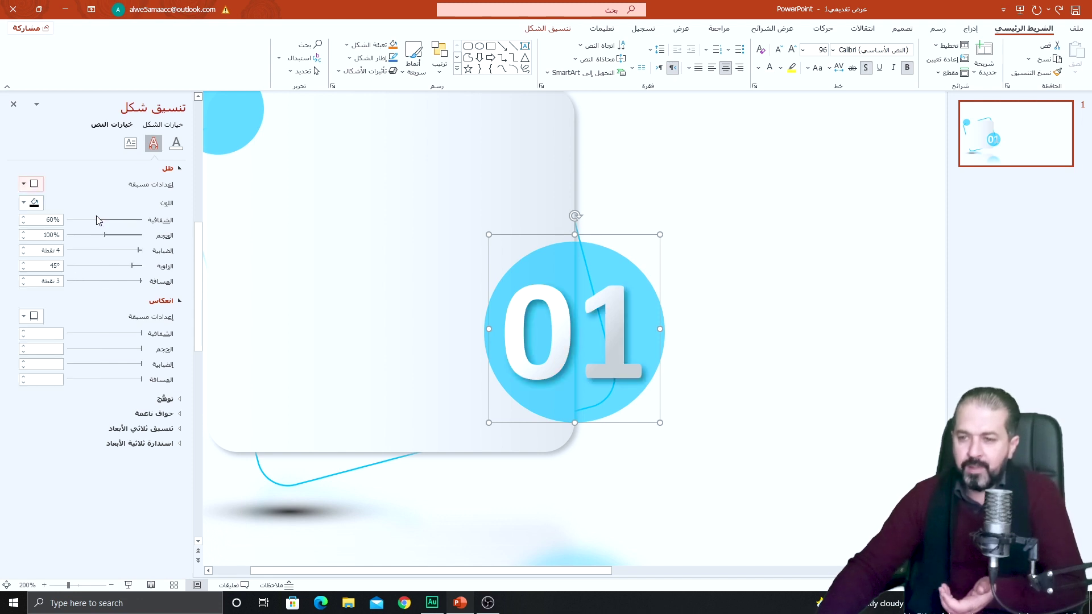
left_click_drag(98, 220, 125, 223)
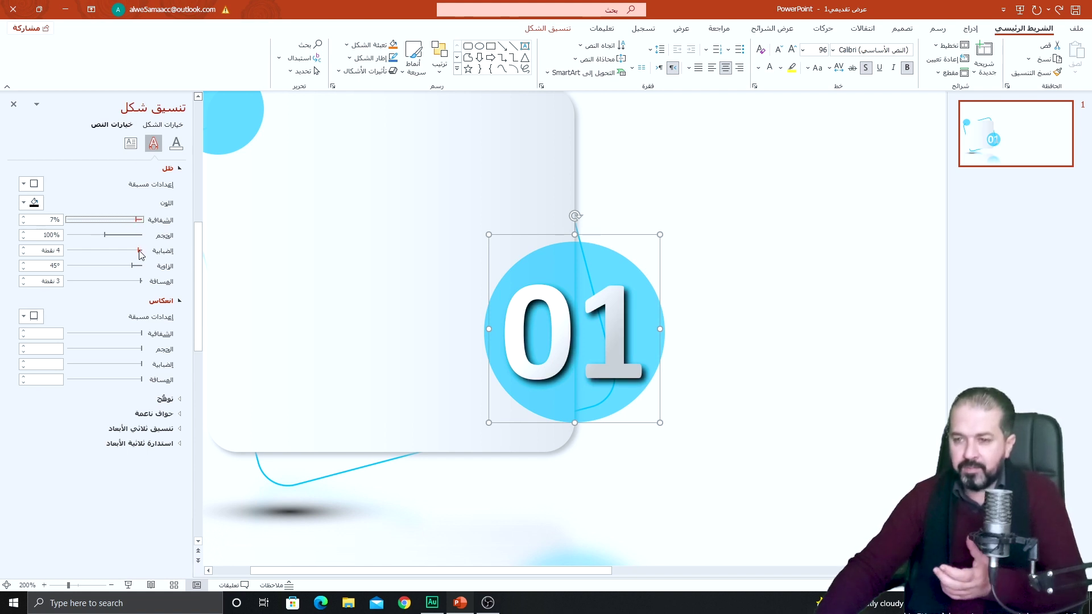
left_click_drag(140, 250, 136, 251)
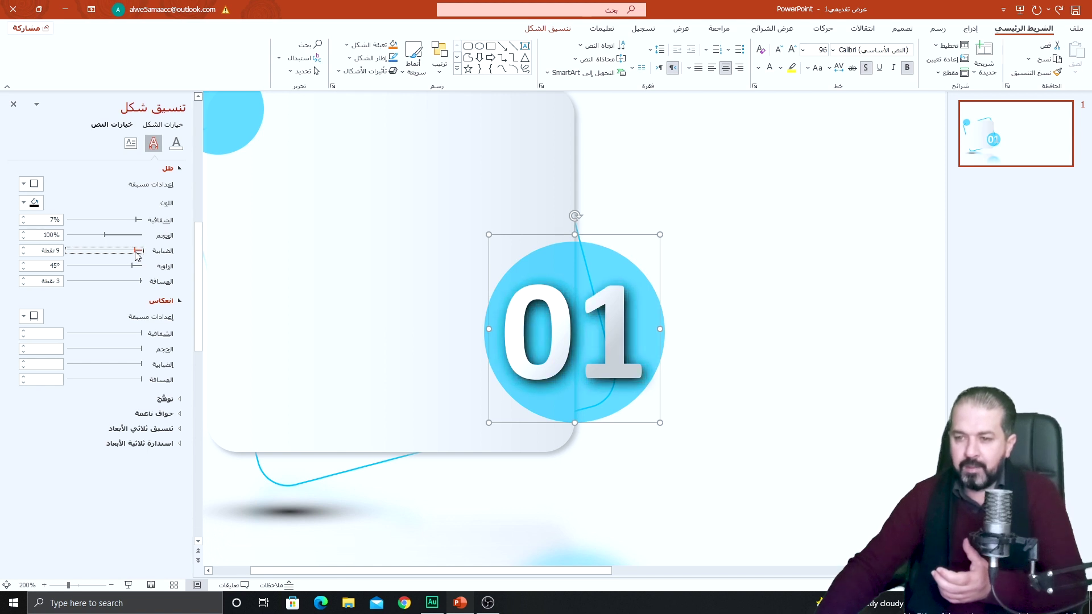
left_click(24, 238)
left_click(24, 238)
left_click(24, 238)
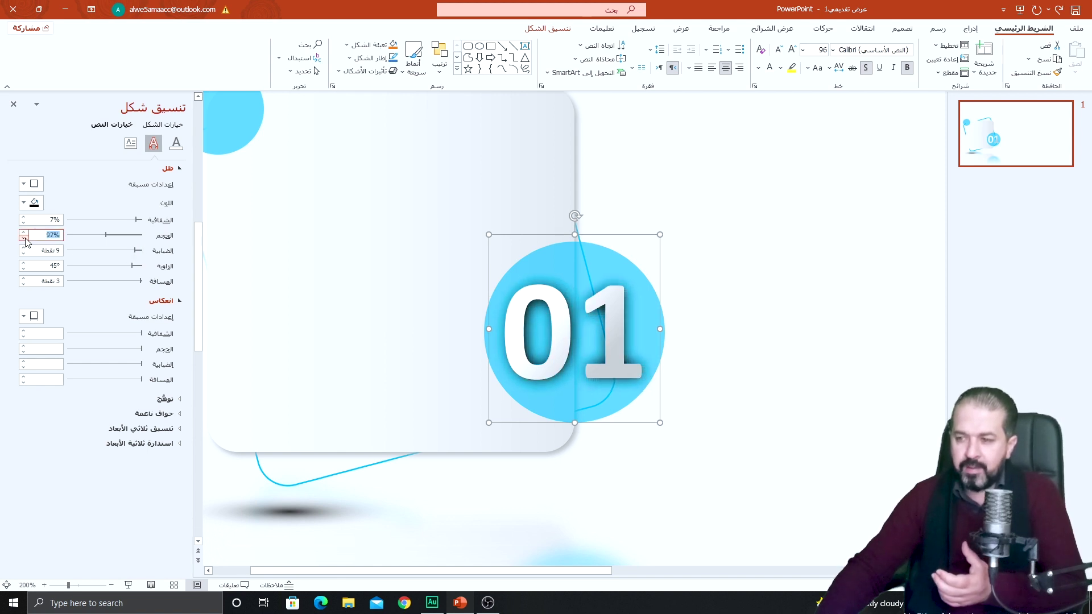
left_click(24, 238)
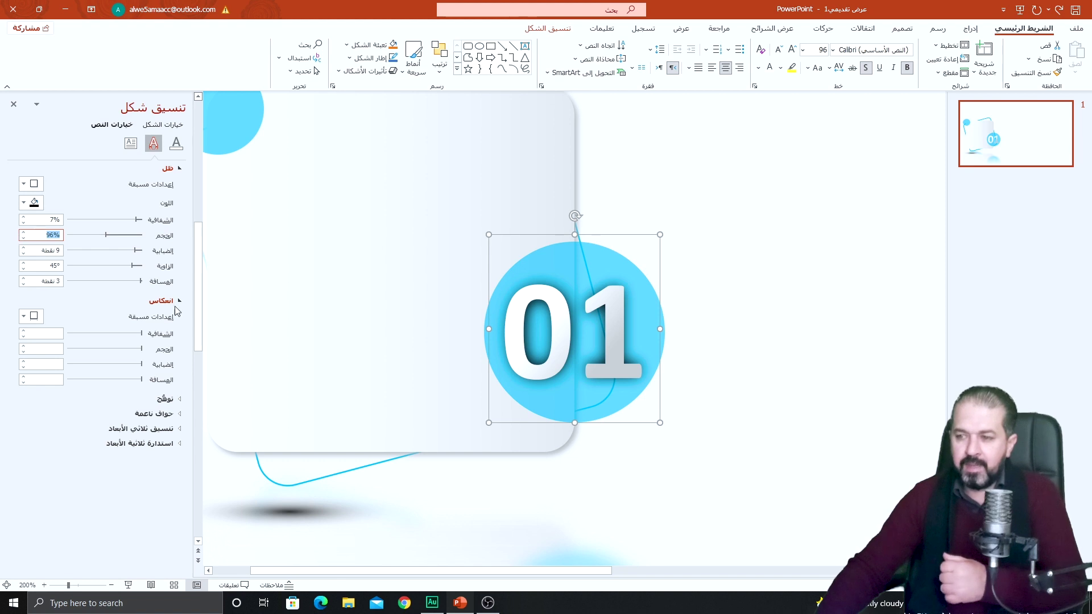
Group the card with its 01 circle and shadow into one object
scroll(471, 345, "down", 5, "ctrl")
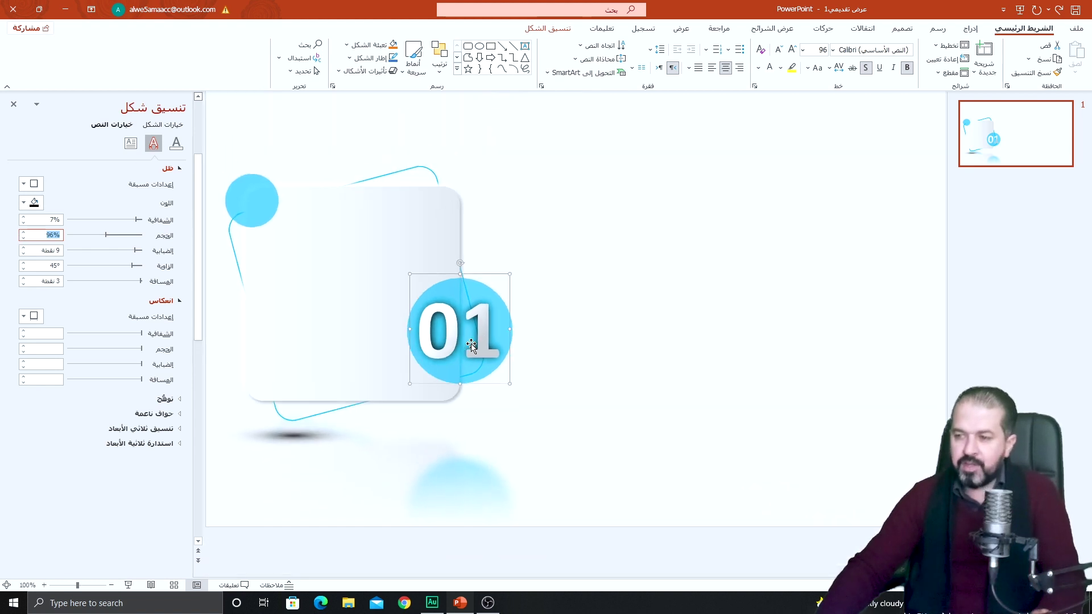
left_click(518, 301)
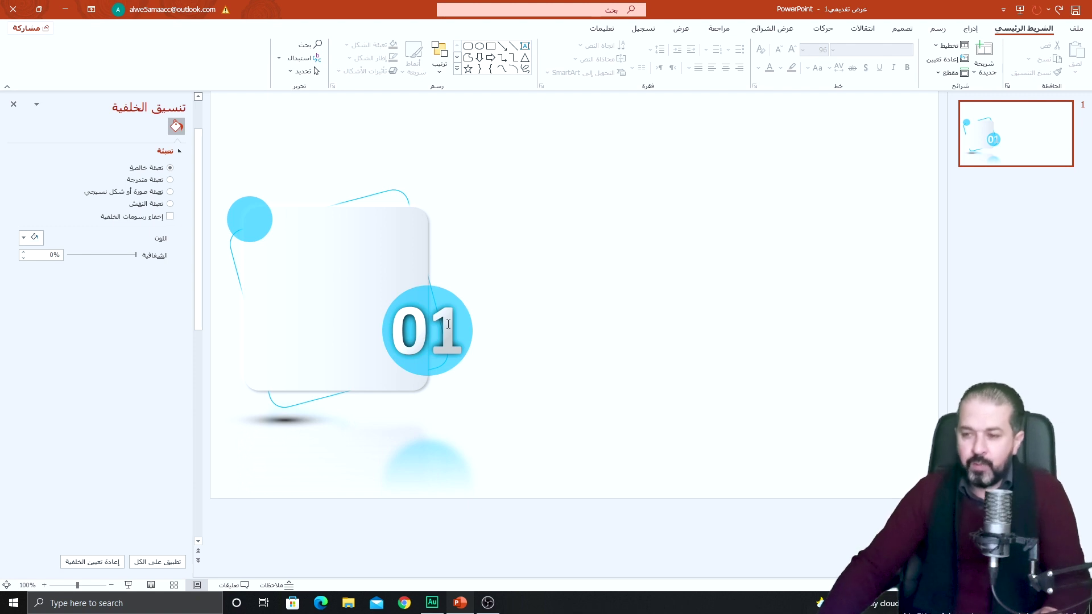
key("alt+n")
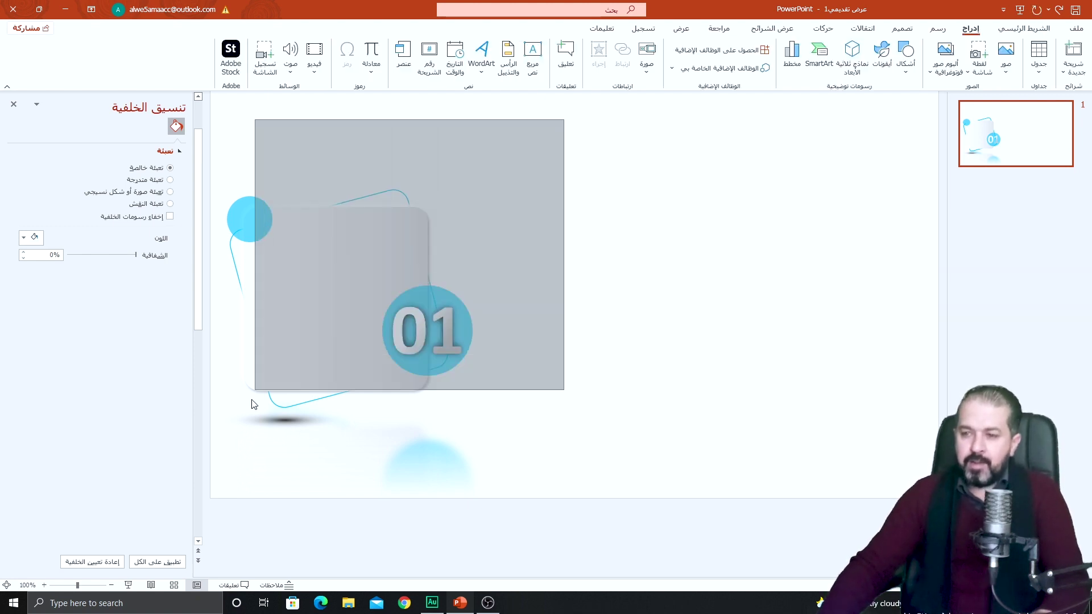
left_click_drag(254, 404, 211, 458)
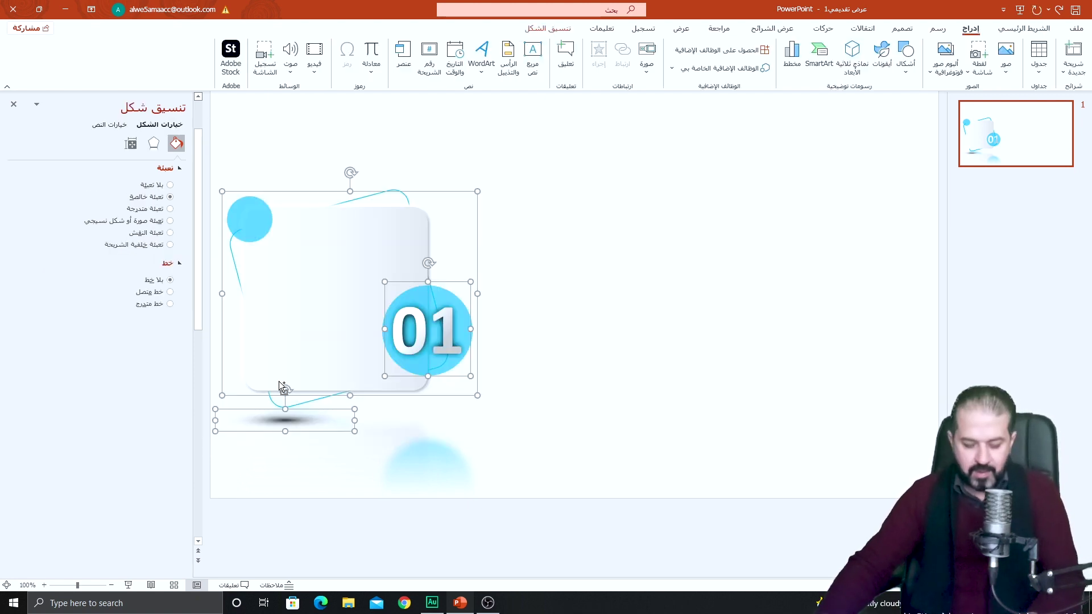
key("ctrl+g")
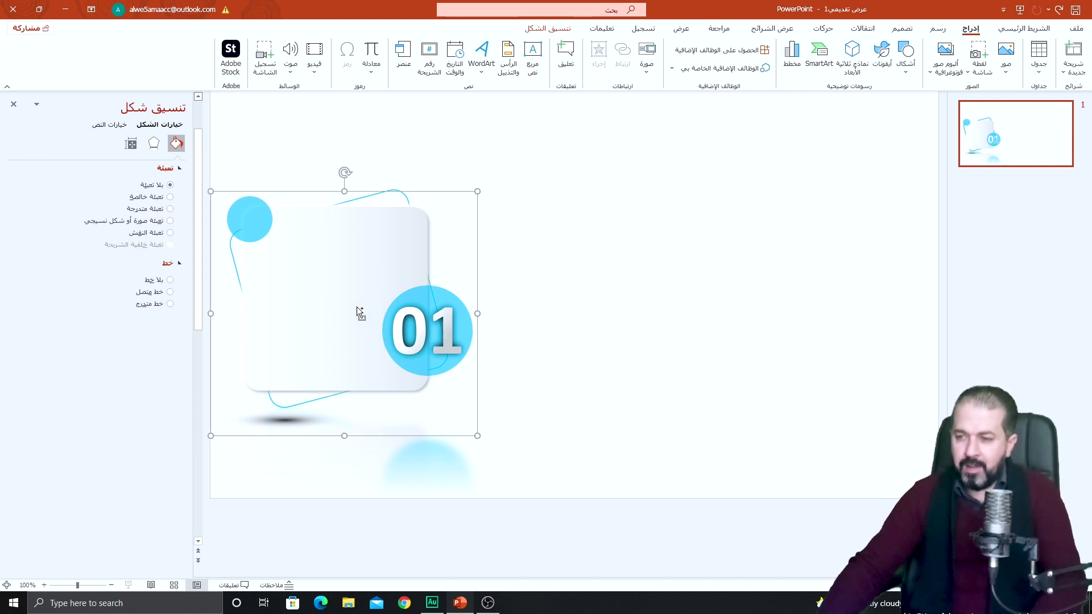
Place a copy as the third card and distribute all three horizontally, shifted slightly left
left_click_drag(308, 295, 744, 287)
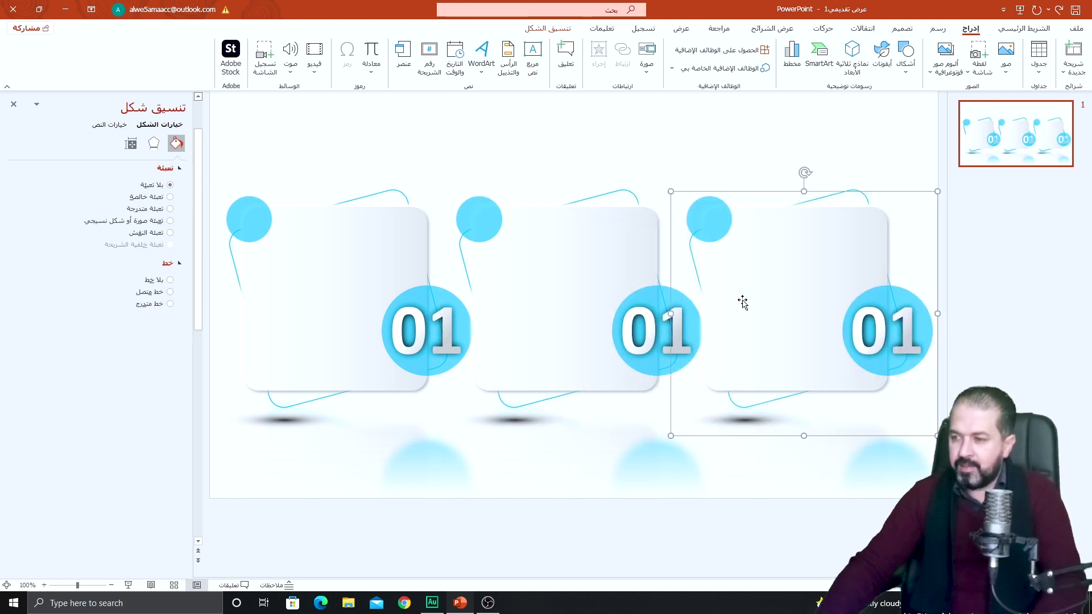
left_click(262, 458)
left_click_drag(261, 458, 236, 455)
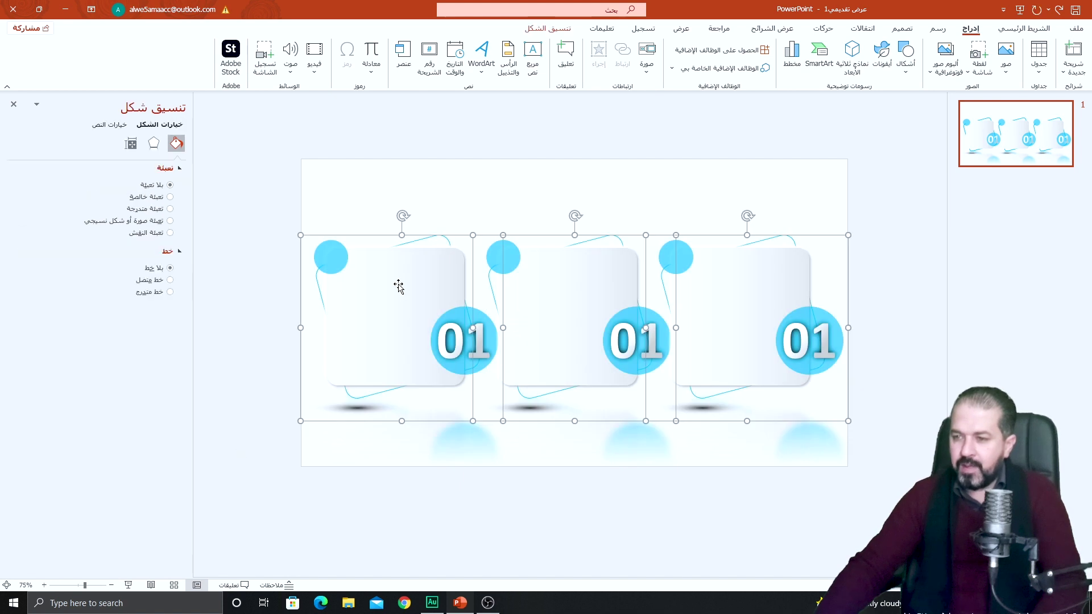
left_click(540, 31)
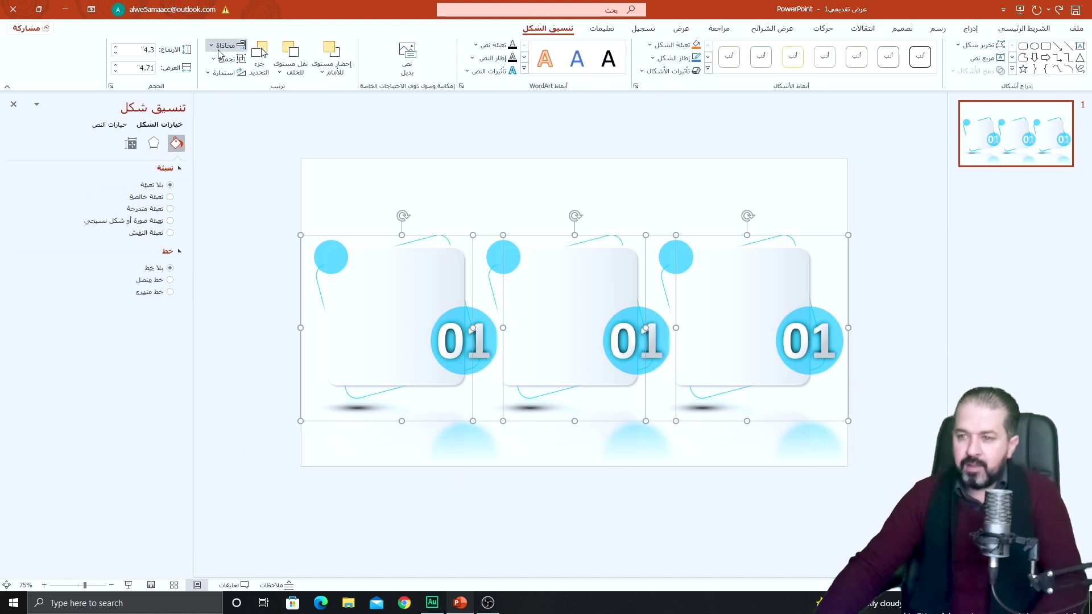
left_click(220, 47)
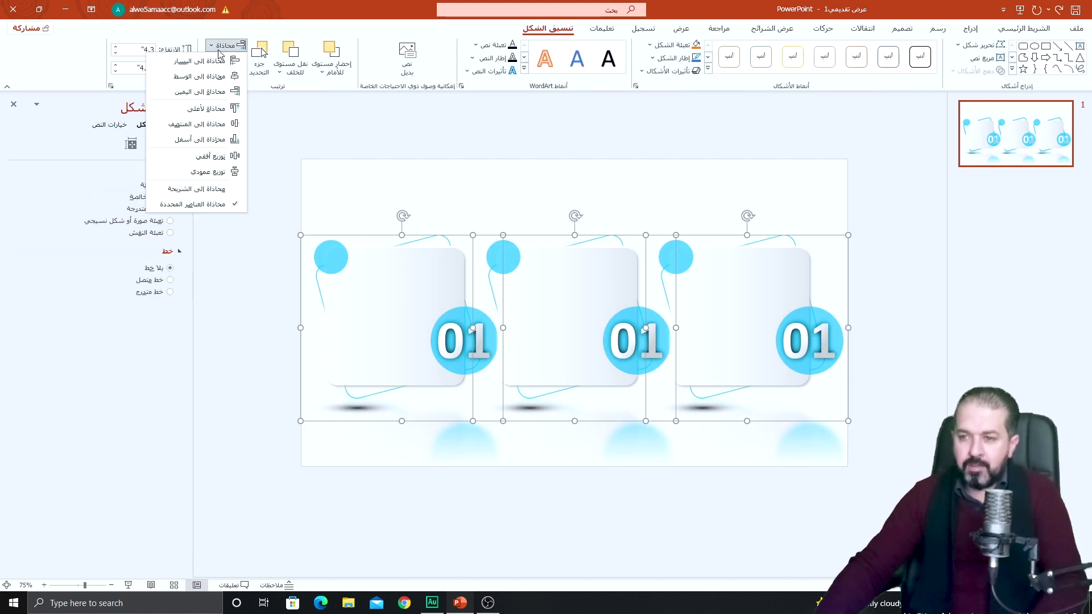
left_click(202, 162)
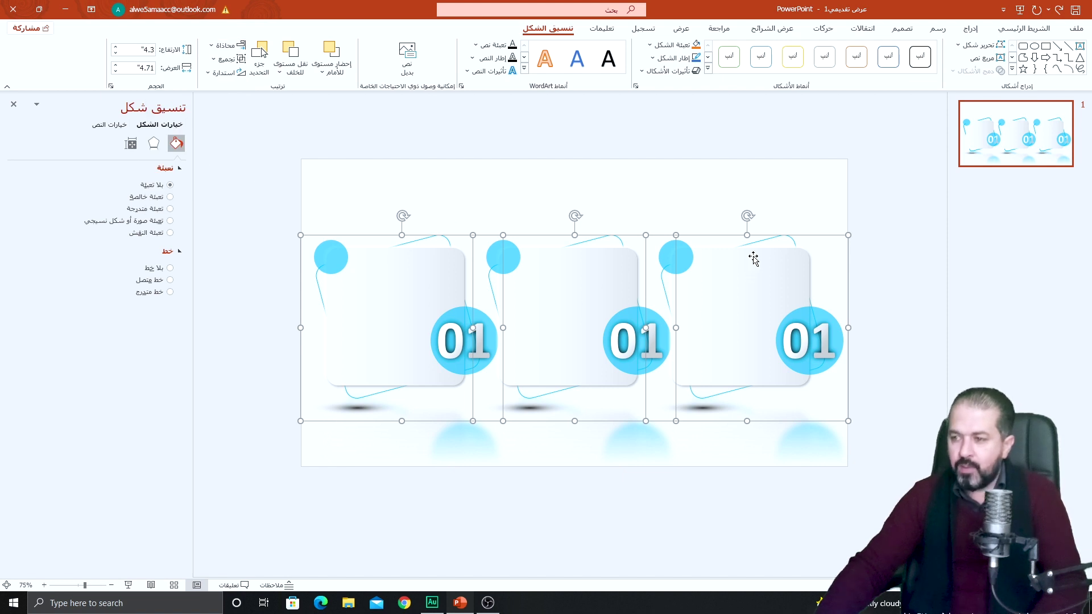
left_click_drag(752, 259, 750, 256)
left_click(660, 237)
Change the middle and right card numbers to 02 and 03
scroll(674, 322, "up", 3, "ctrl")
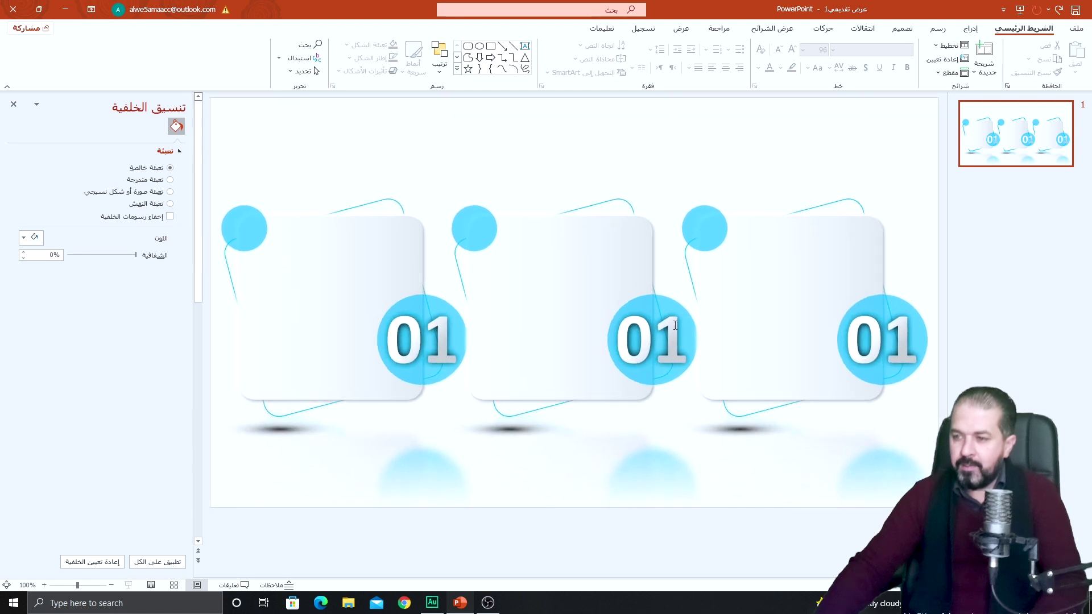
left_click(675, 325)
double_click(653, 334)
type("02")
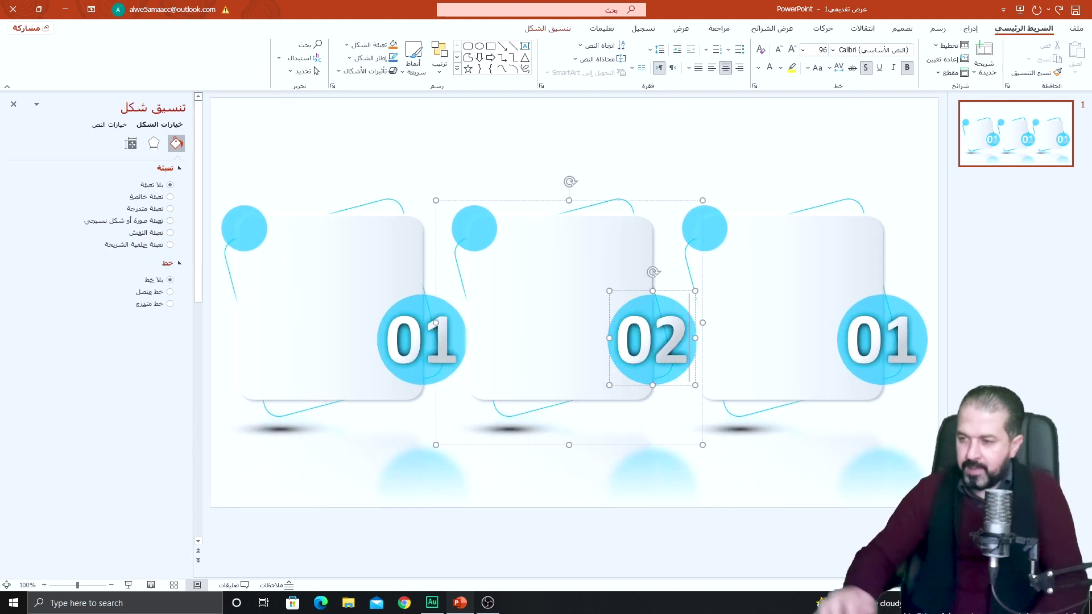
double_click(890, 336)
type("0")
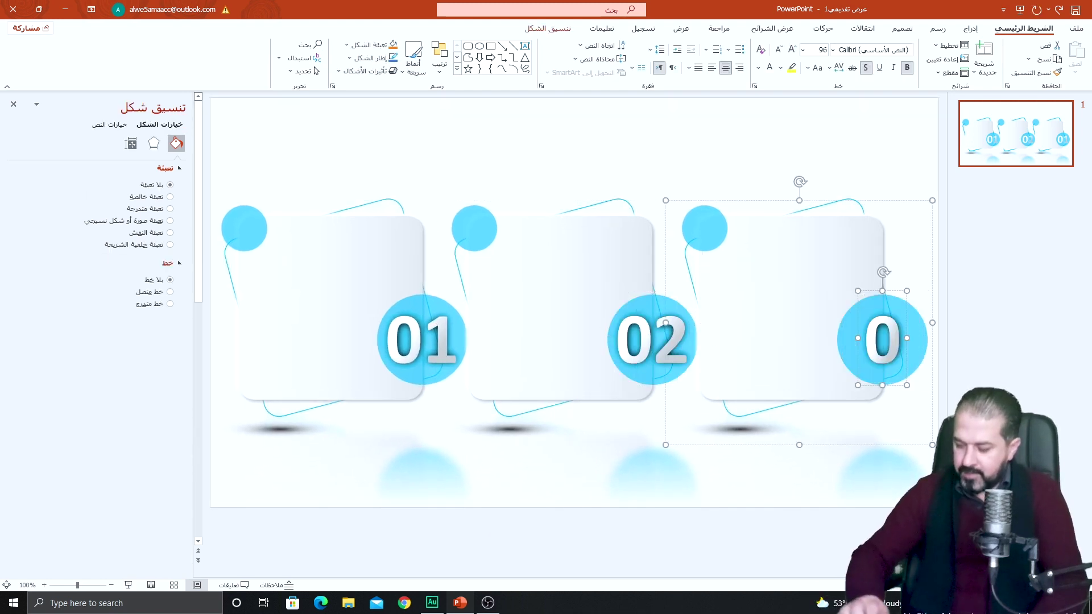
type("3")
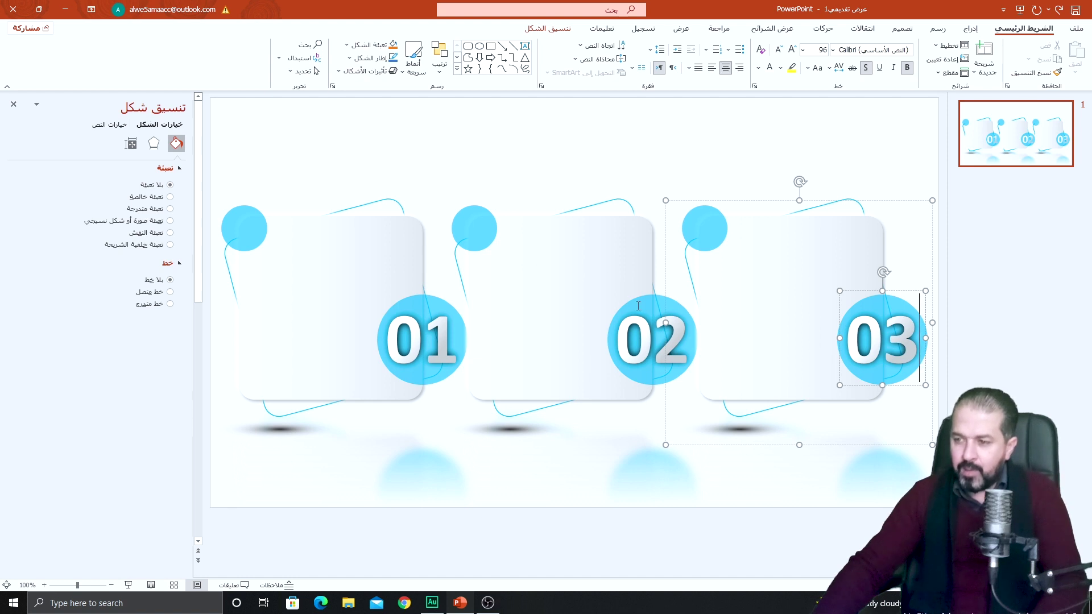
Select the circle behind the 02 number using the Selection Pane
left_click(660, 303)
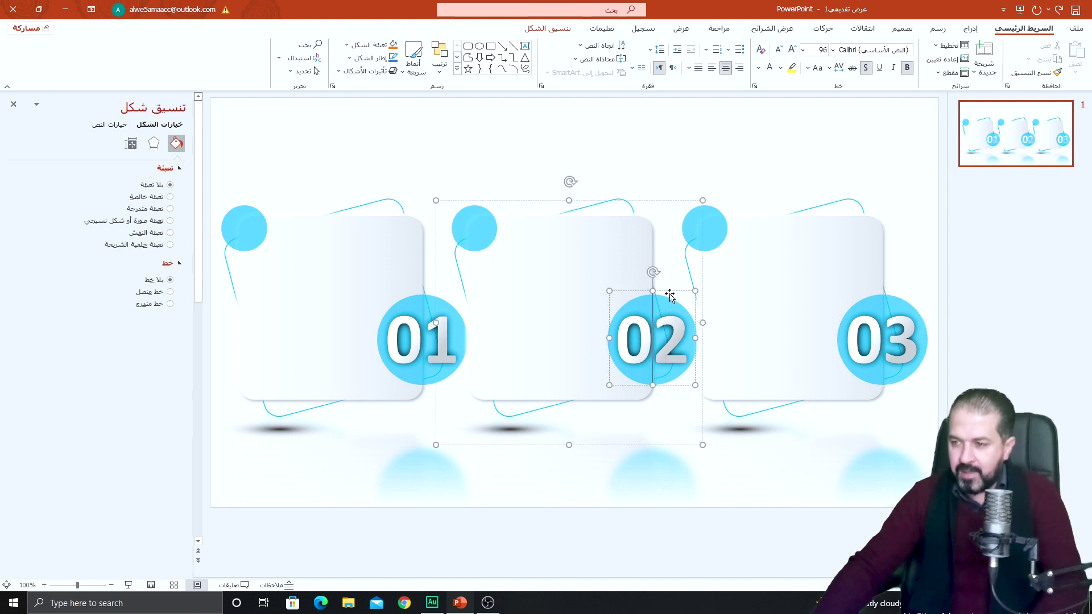
left_click(560, 30)
left_click(259, 57)
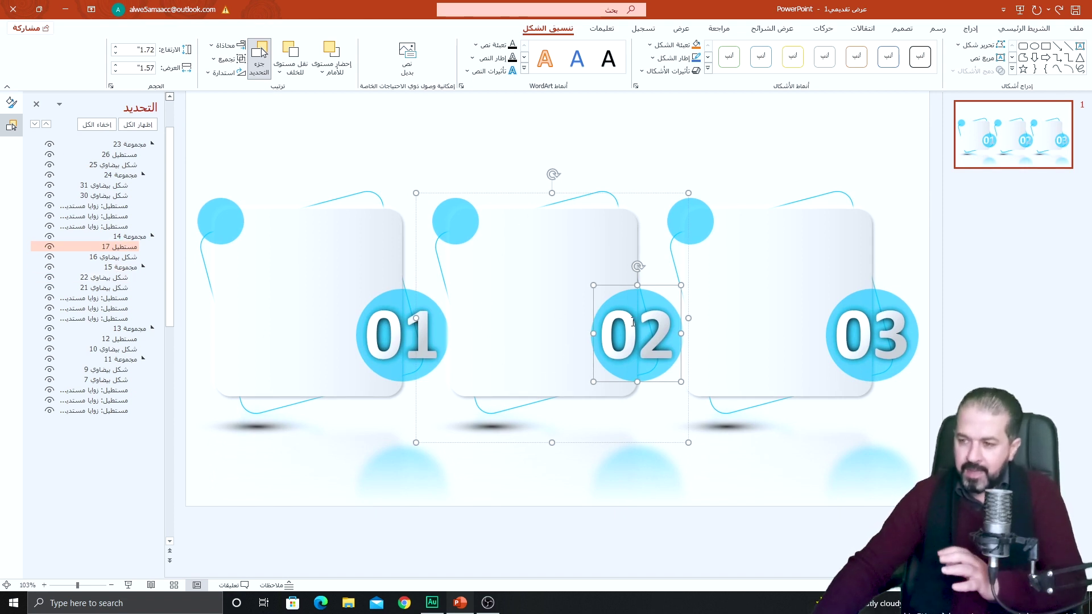
left_click(108, 257, "ctrl")
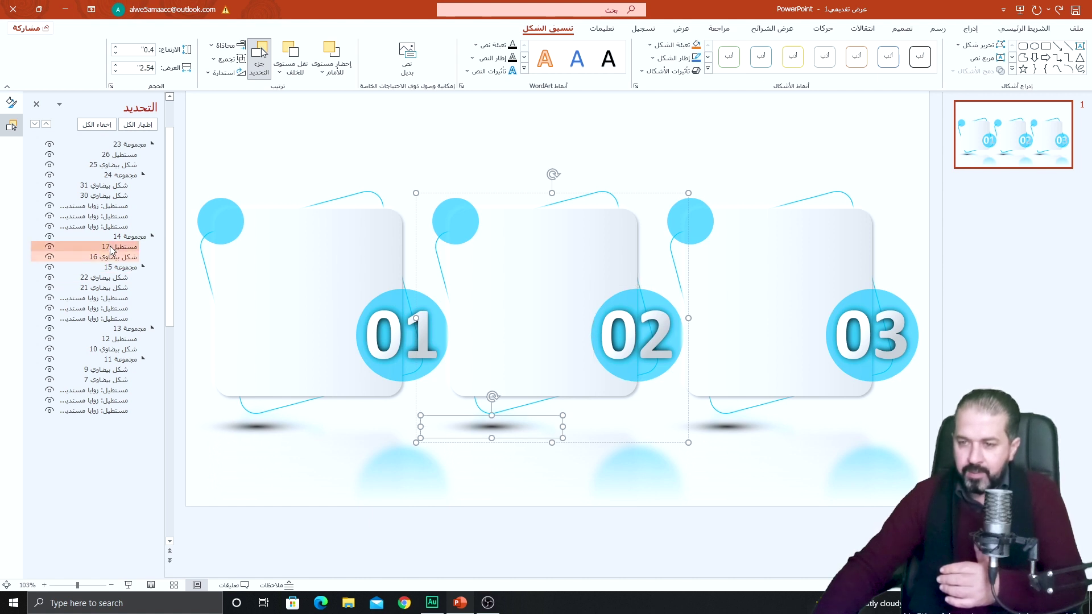
left_click(112, 248)
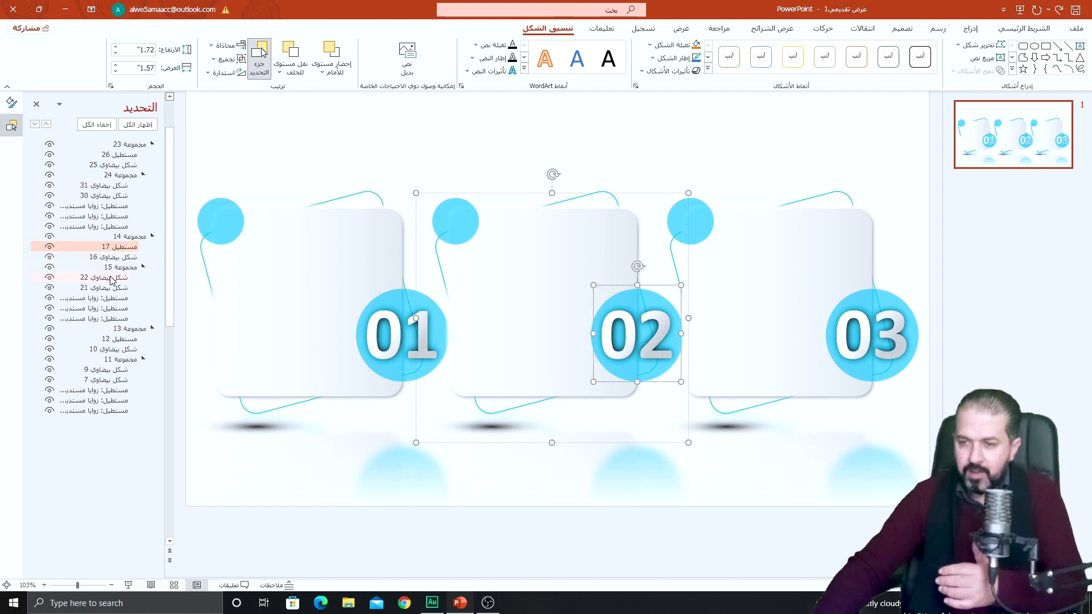
left_click(111, 279)
left_click(112, 290)
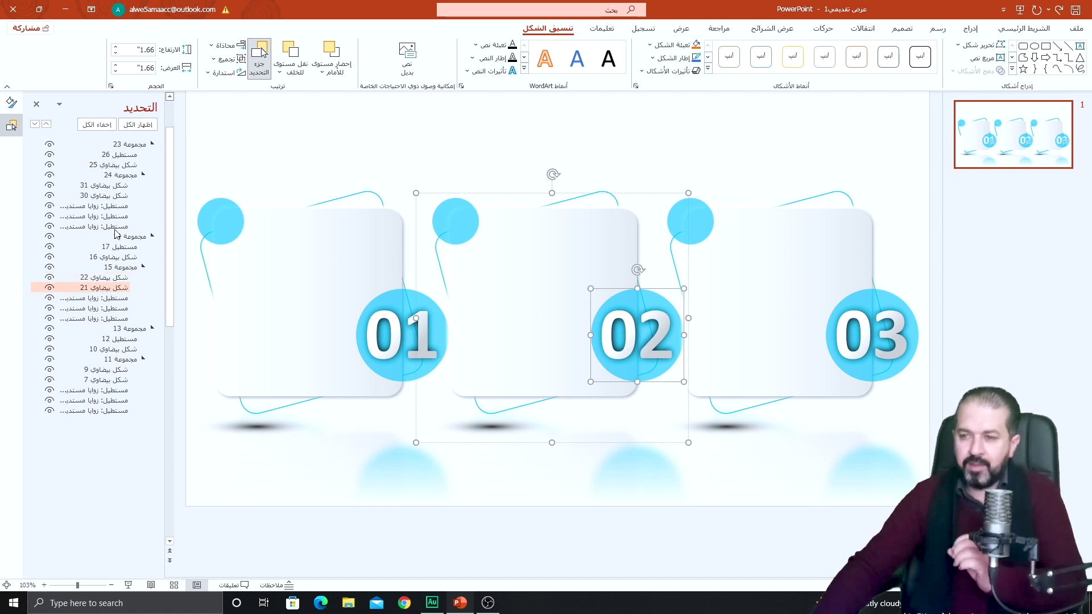
left_click(11, 104)
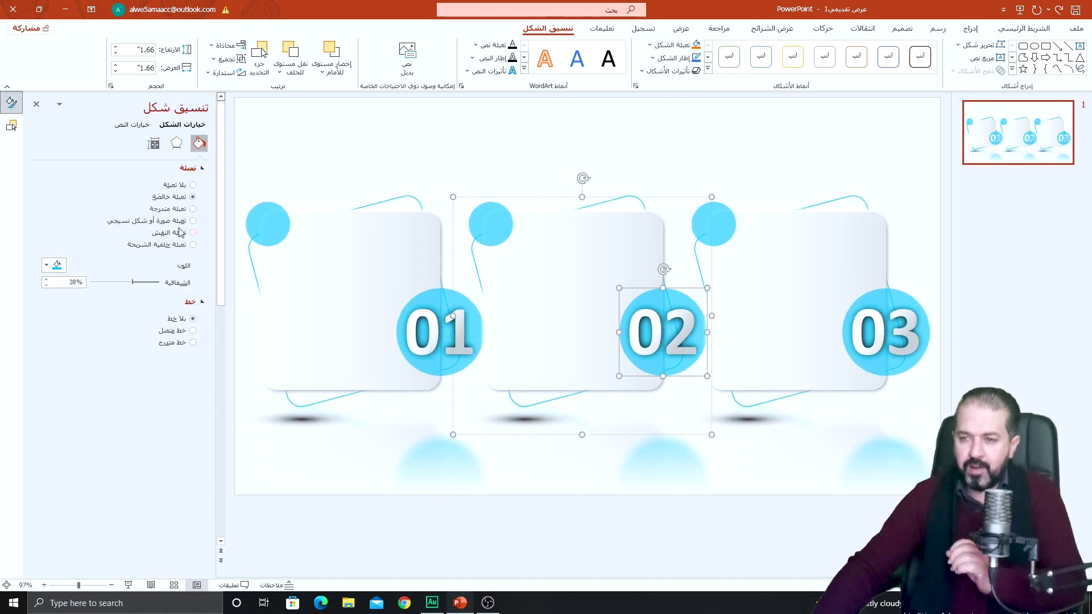
Fill the 02 circle and the middle card's small top circle magenta
left_click(57, 267)
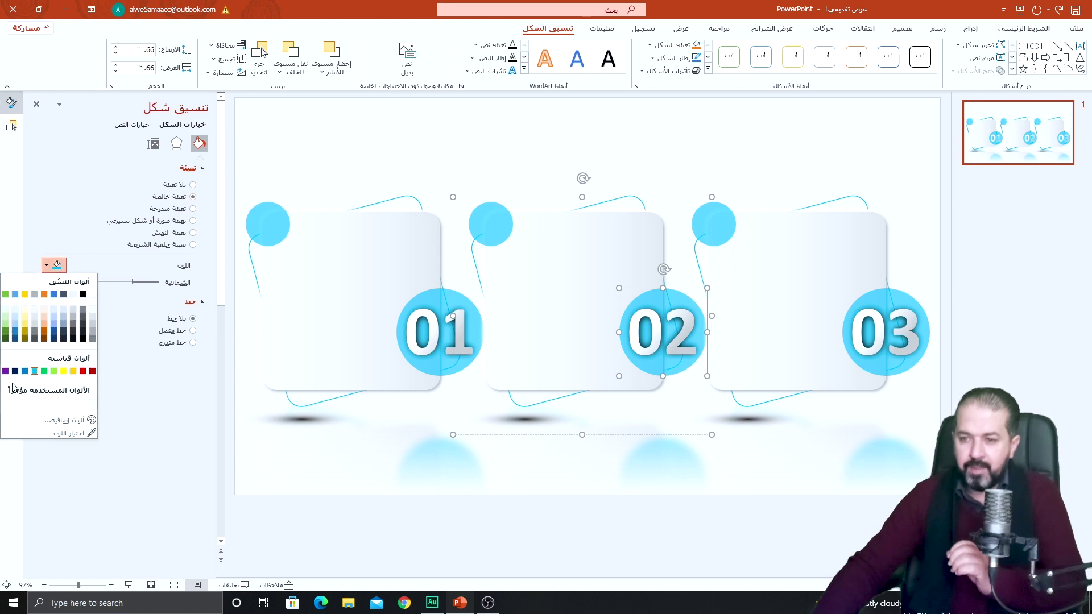
left_click(80, 421)
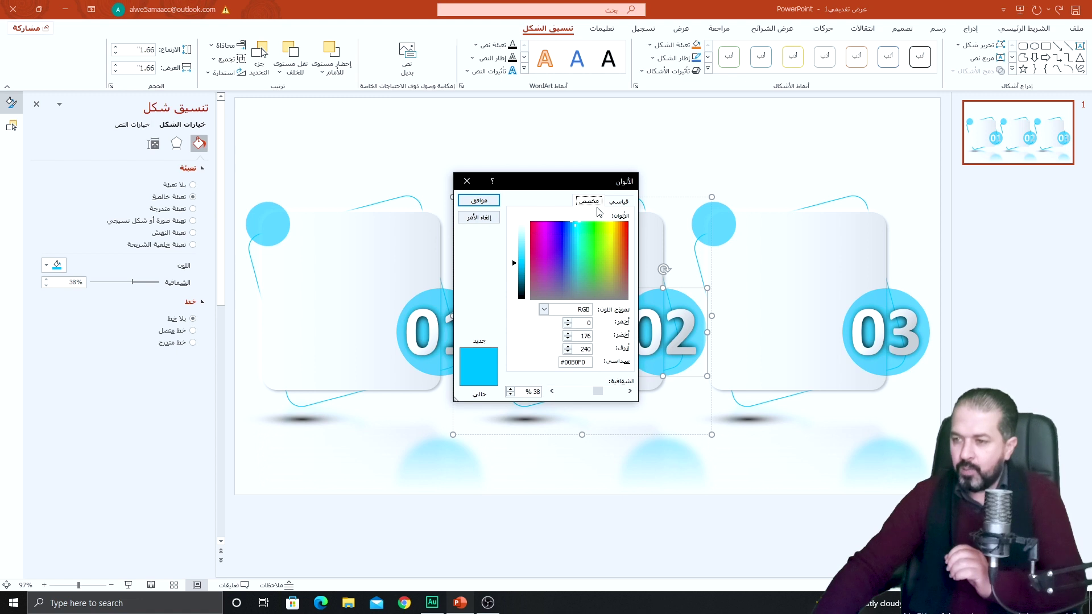
left_click(618, 201)
left_click(544, 268)
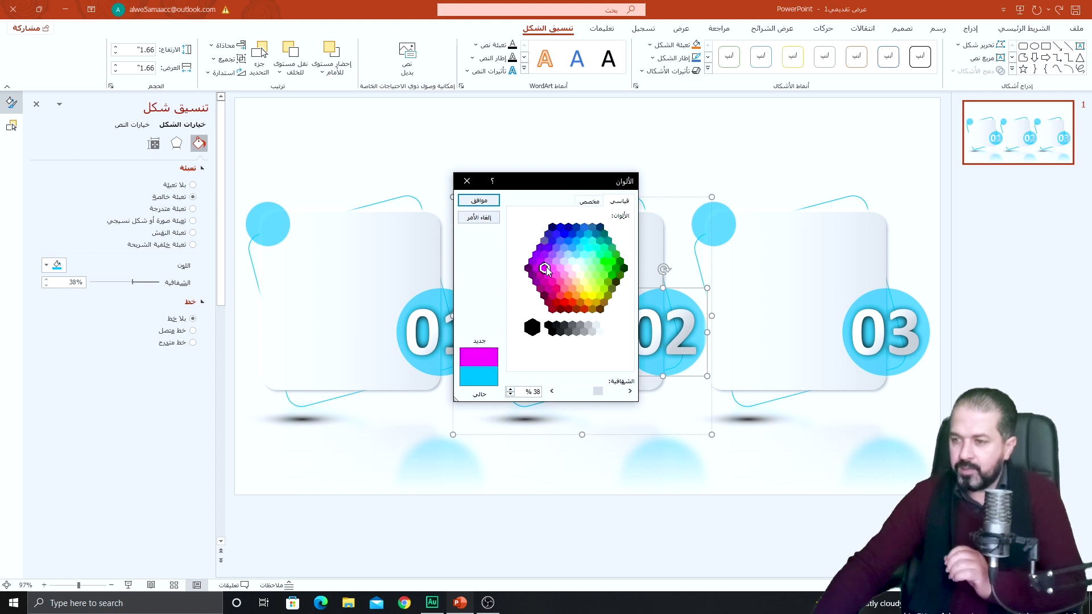
left_click(537, 268)
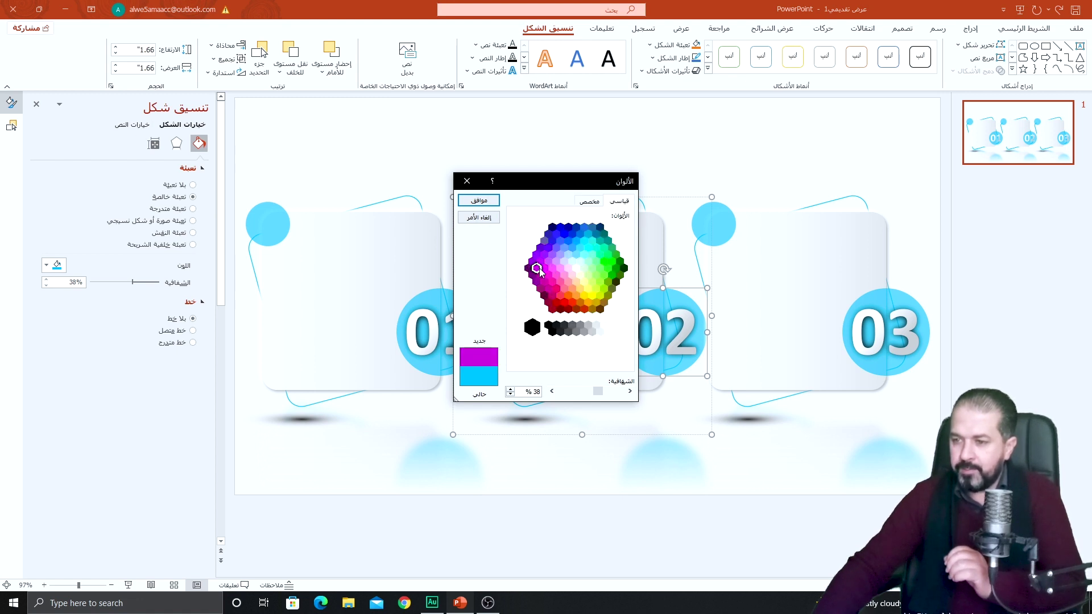
left_click(479, 200)
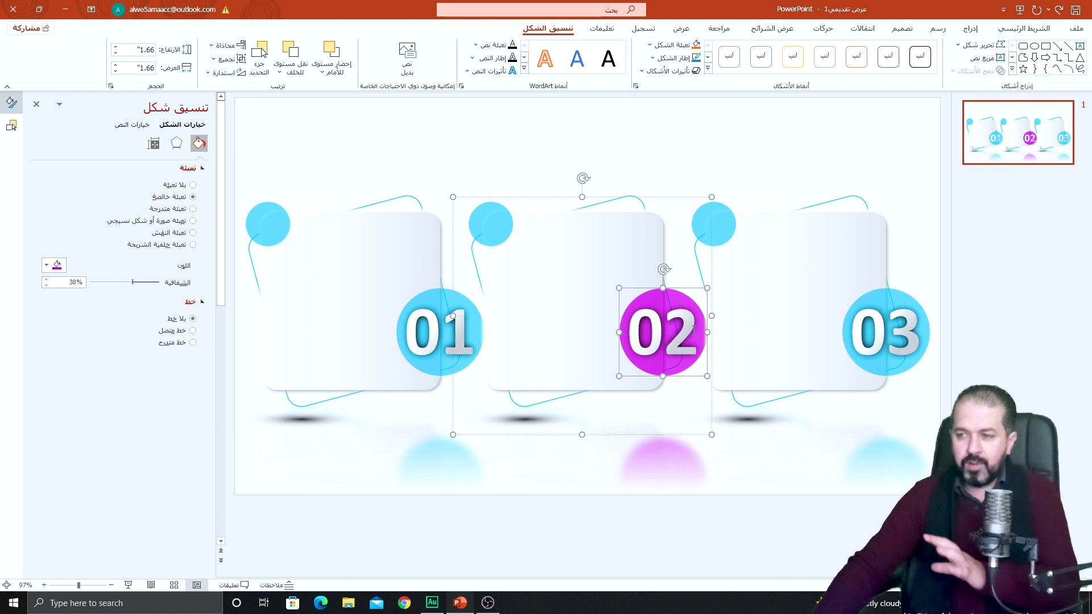
left_click(482, 223)
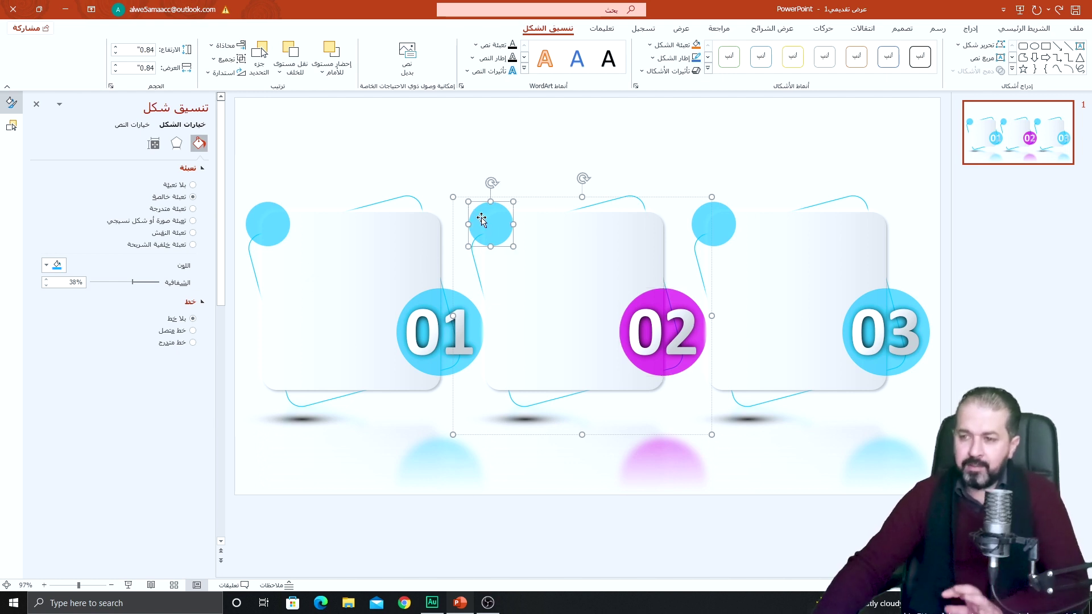
left_click(57, 266)
left_click(93, 403)
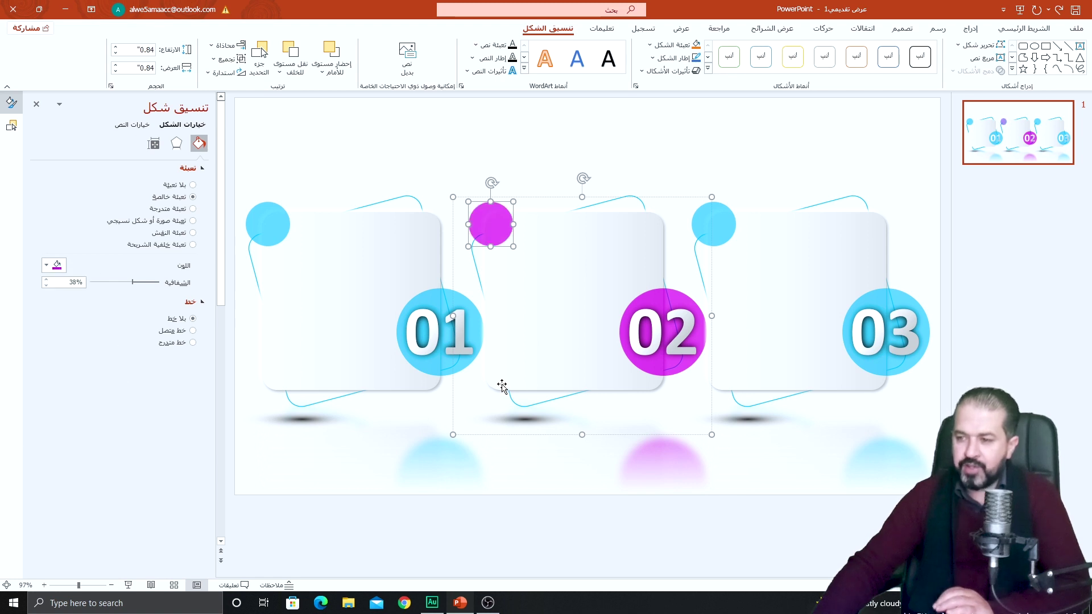
Fill the 03 circle and the third card's small top circle dark blue
left_click(899, 301)
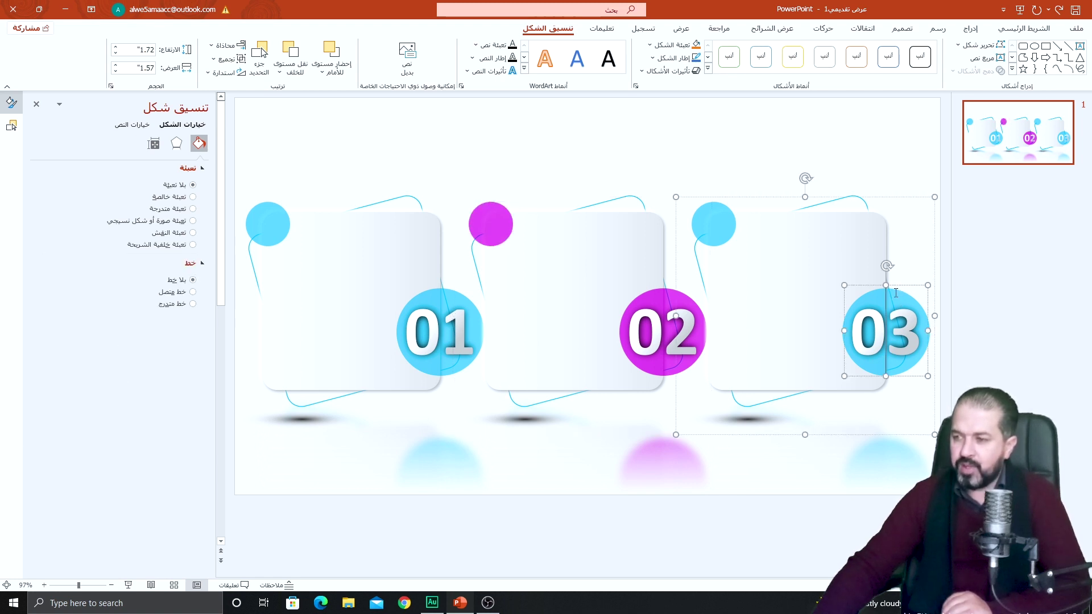
left_click(12, 125)
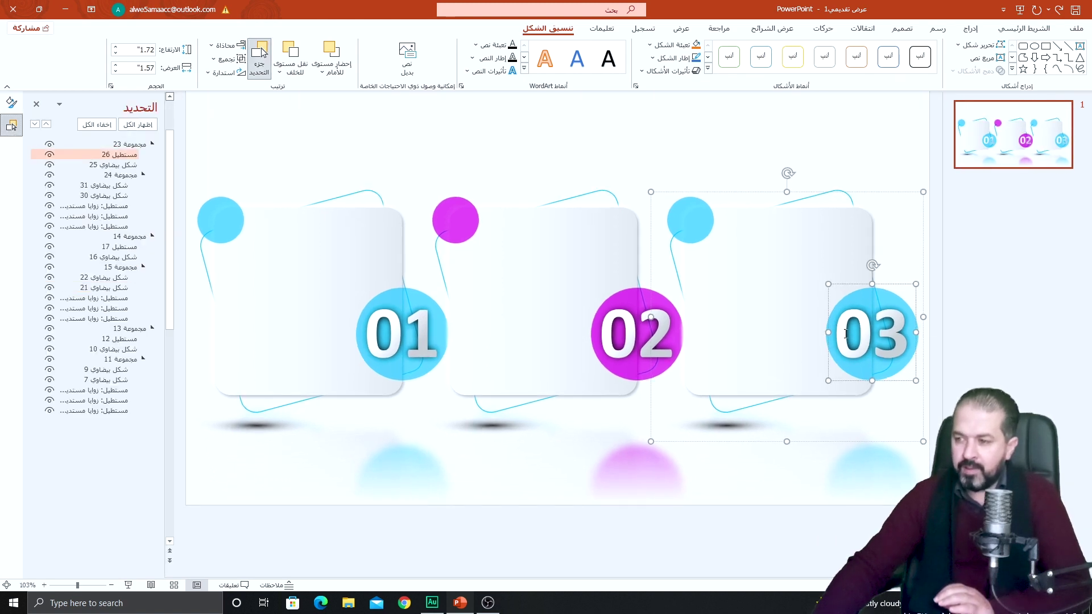
left_click(99, 186)
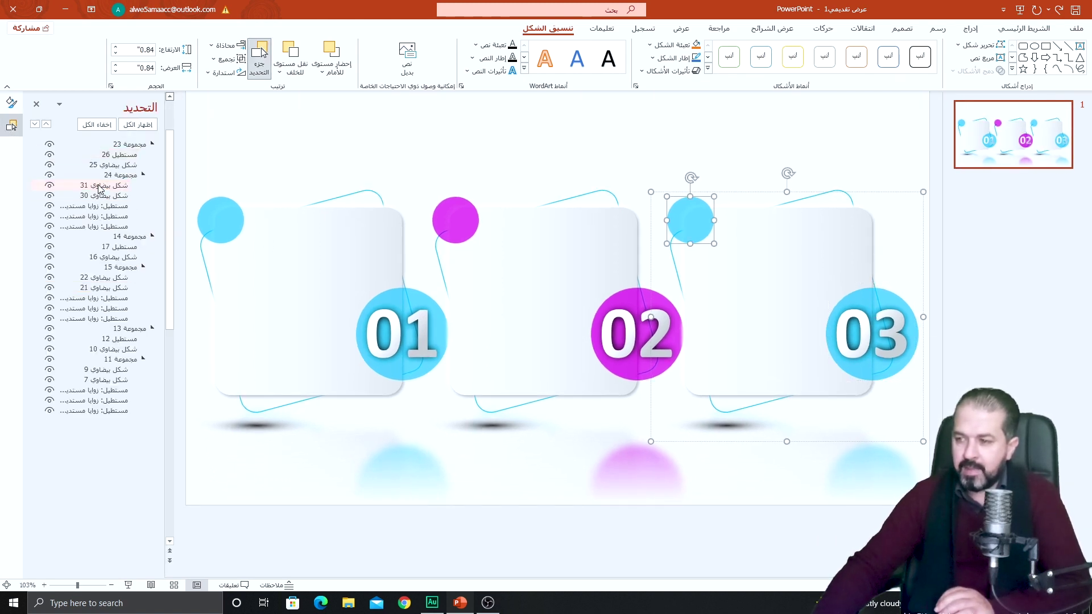
left_click(104, 196)
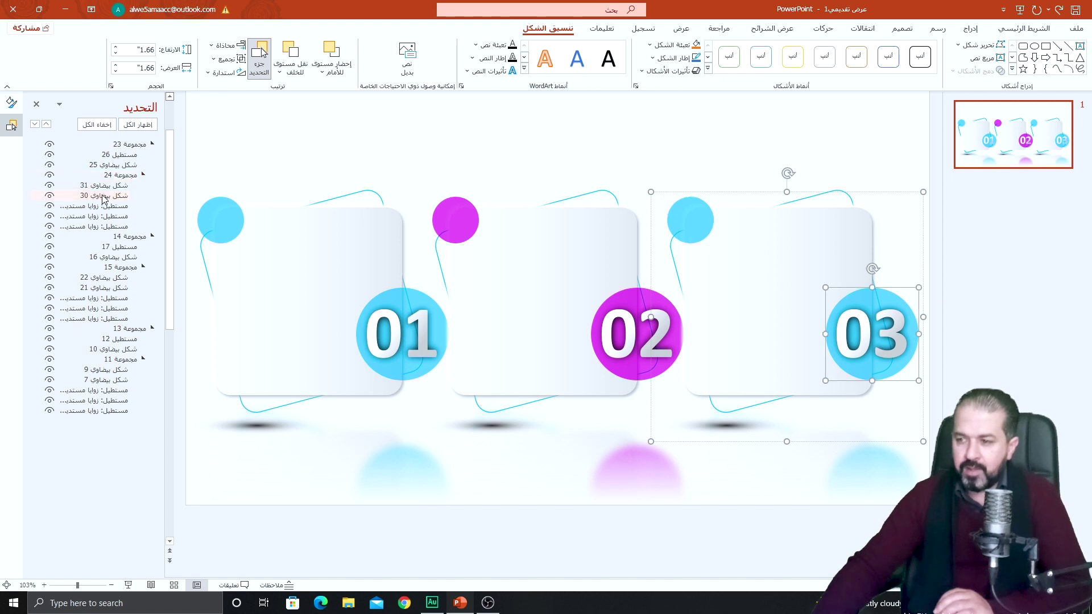
left_click(11, 103)
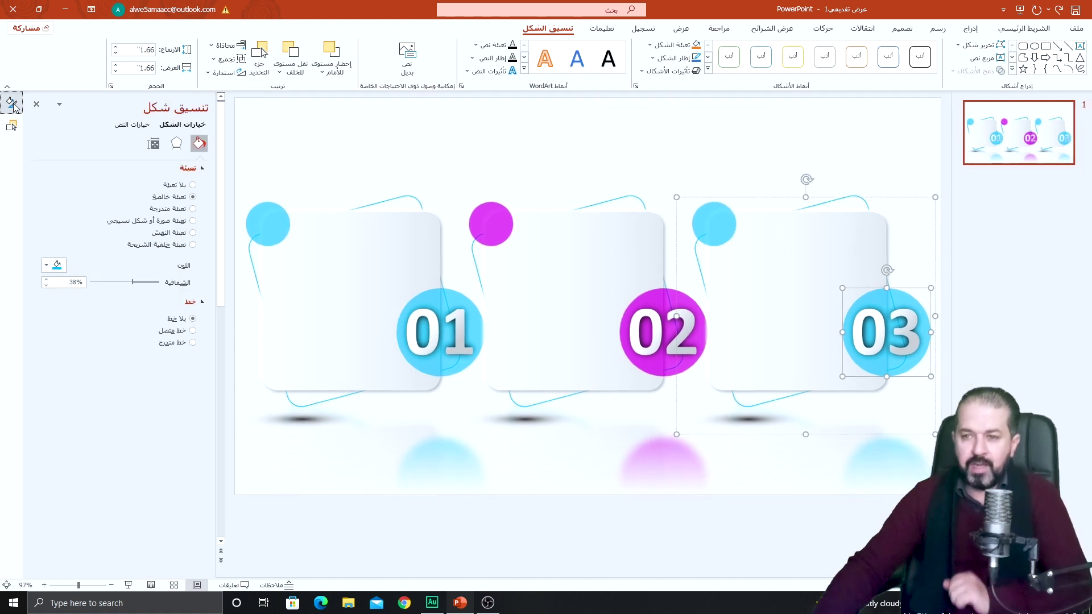
left_click(48, 266)
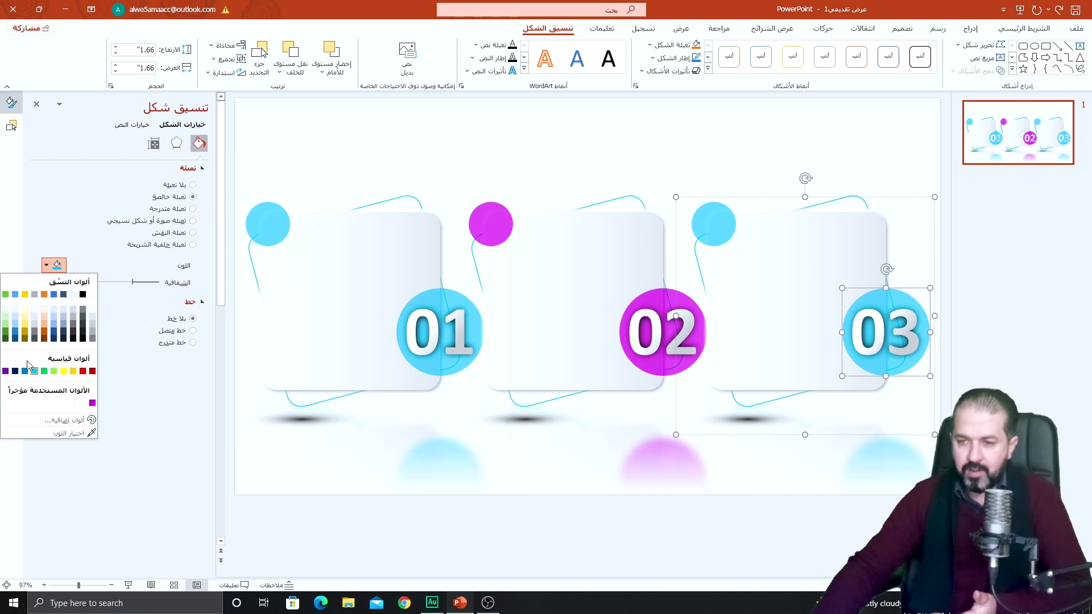
left_click(16, 371)
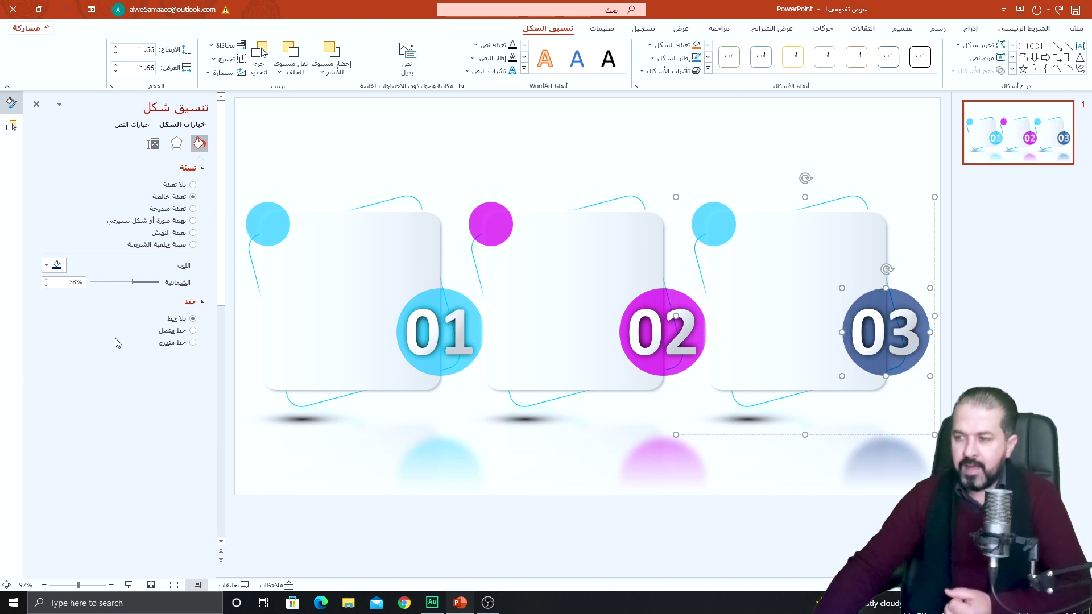
left_click(715, 216)
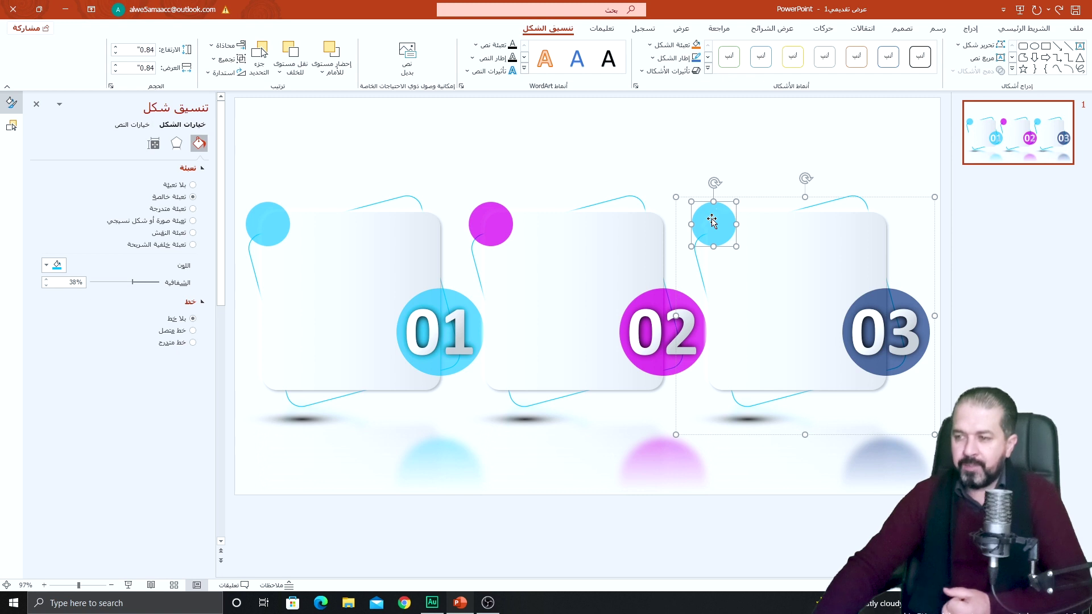
left_click(57, 265)
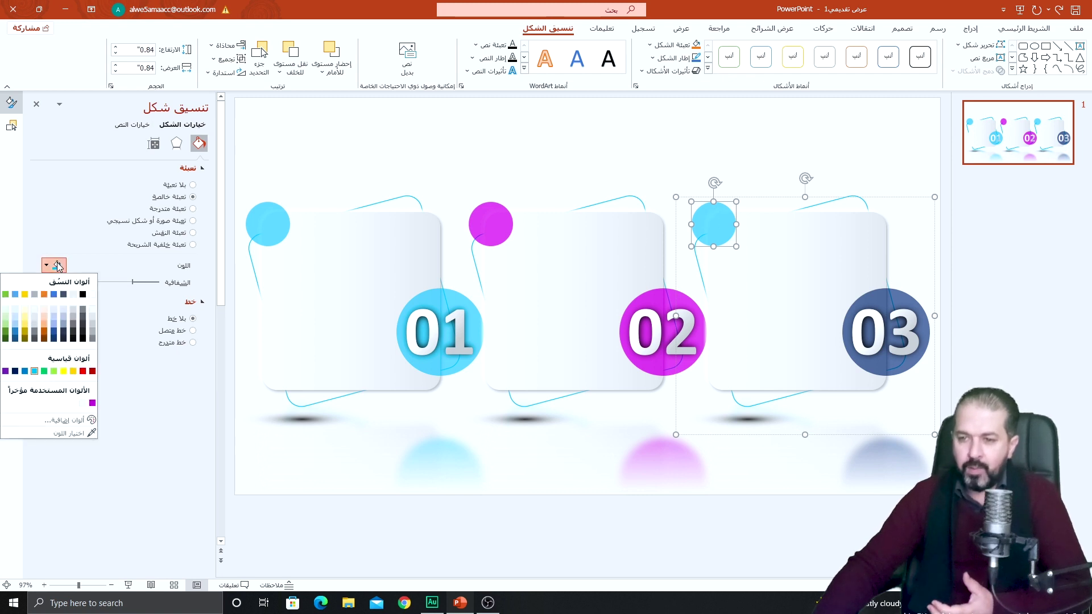
left_click(15, 372)
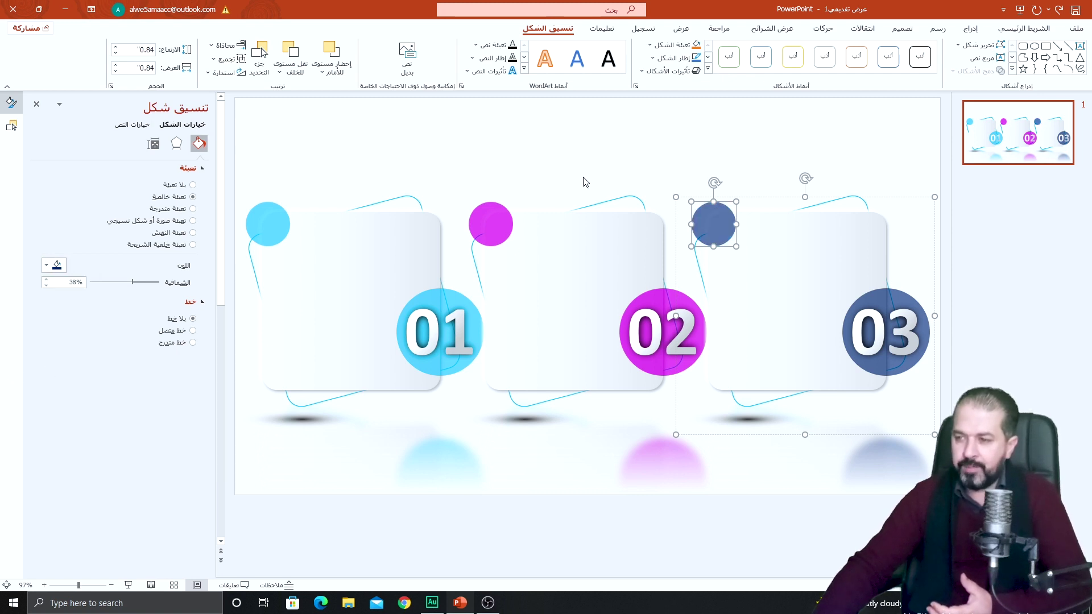
left_click(278, 163)
Insert a WordArt box at the top-left and generate lorem text with =lorem(2,3)
scroll(602, 284, "down", 2)
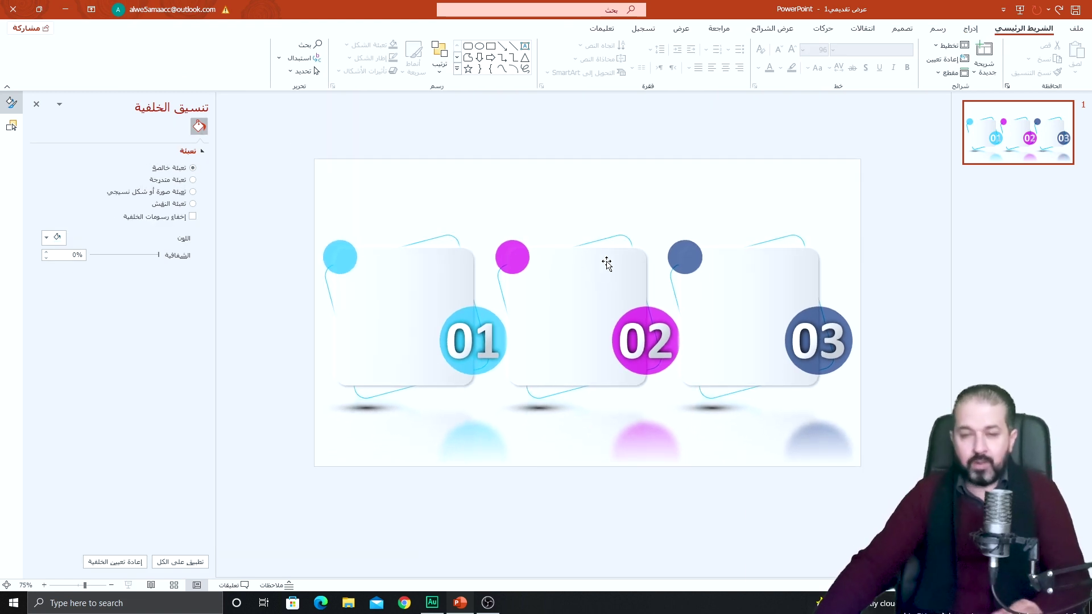
left_click(971, 28)
left_click(481, 63)
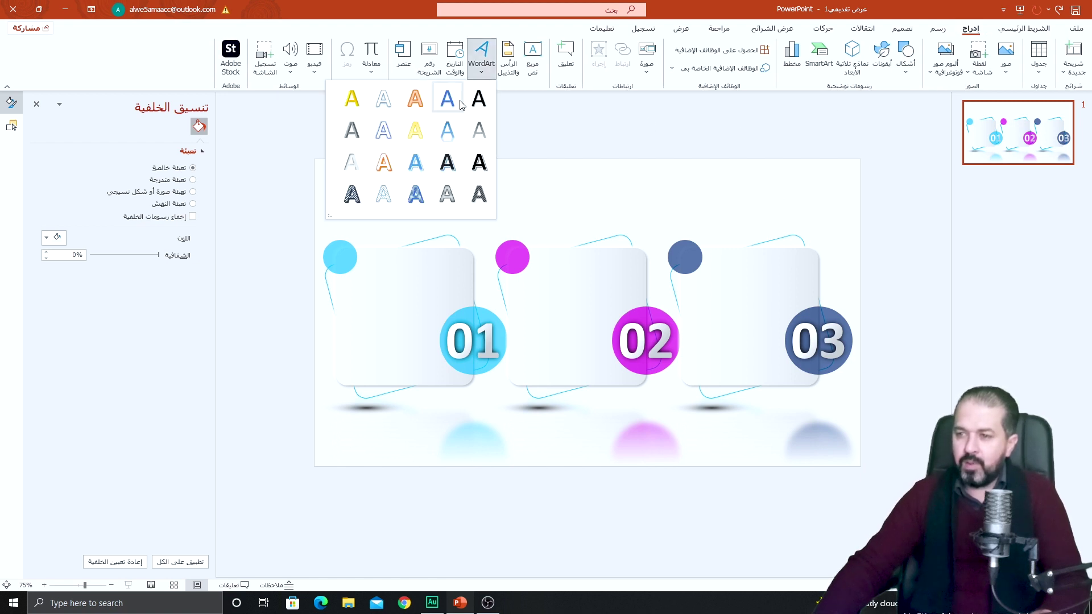
left_click(479, 98)
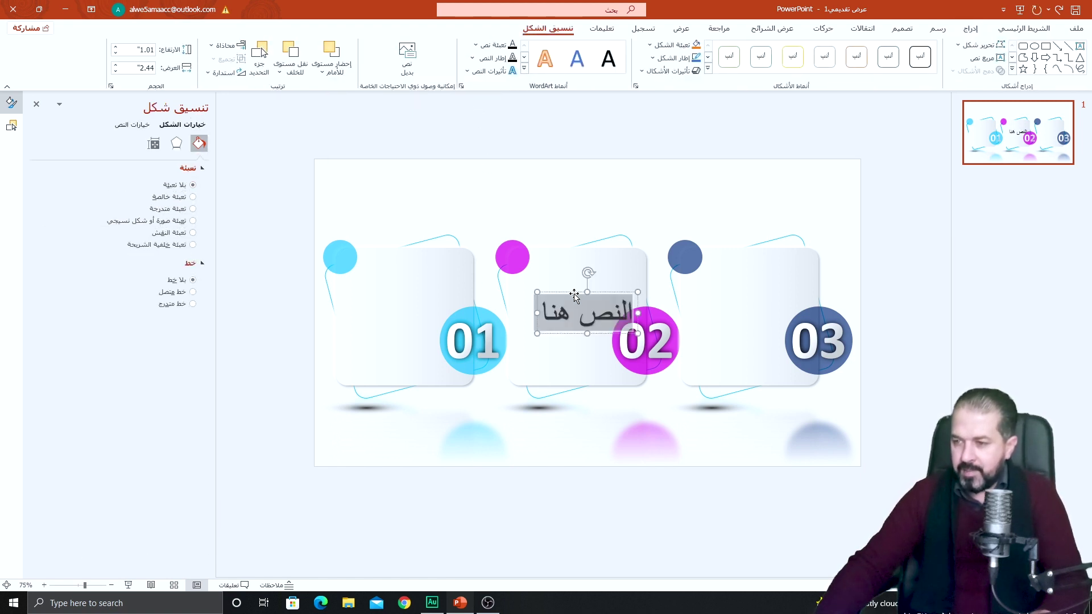
left_click_drag(574, 296, 455, 164)
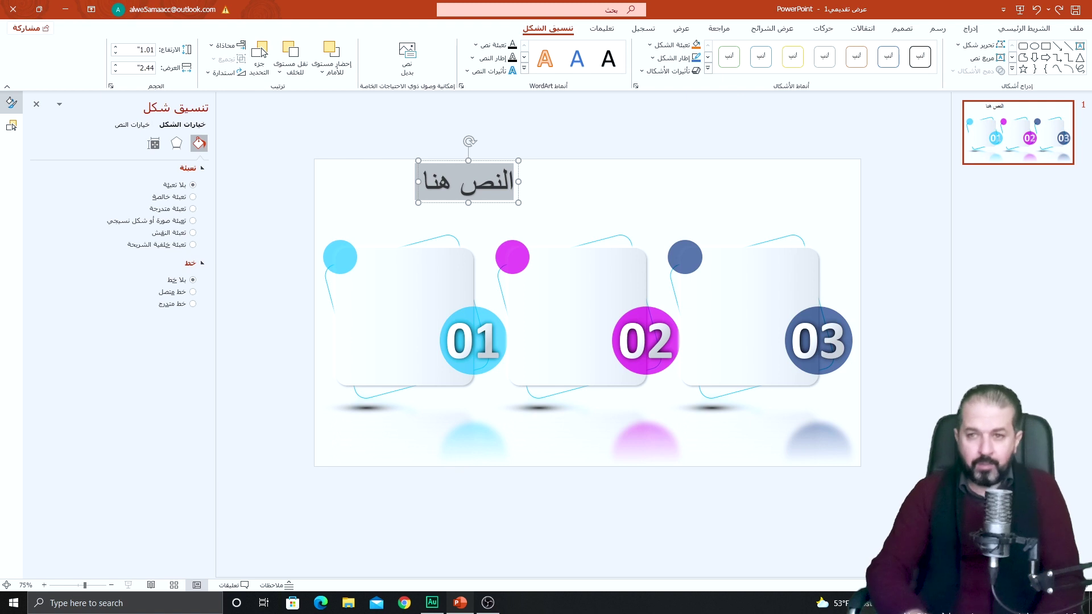
type("=lo")
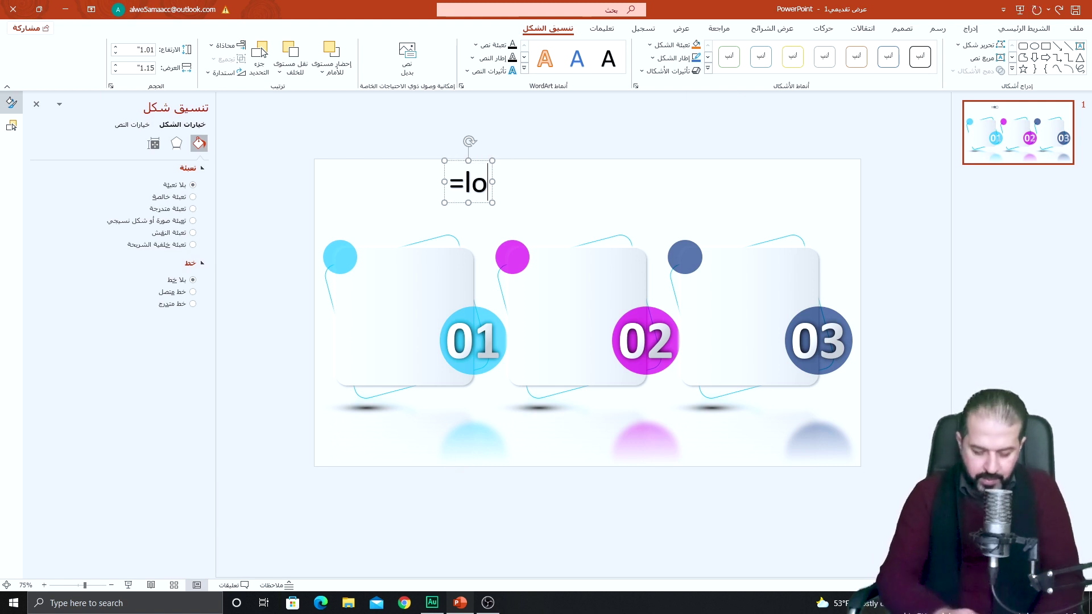
type("rem(")
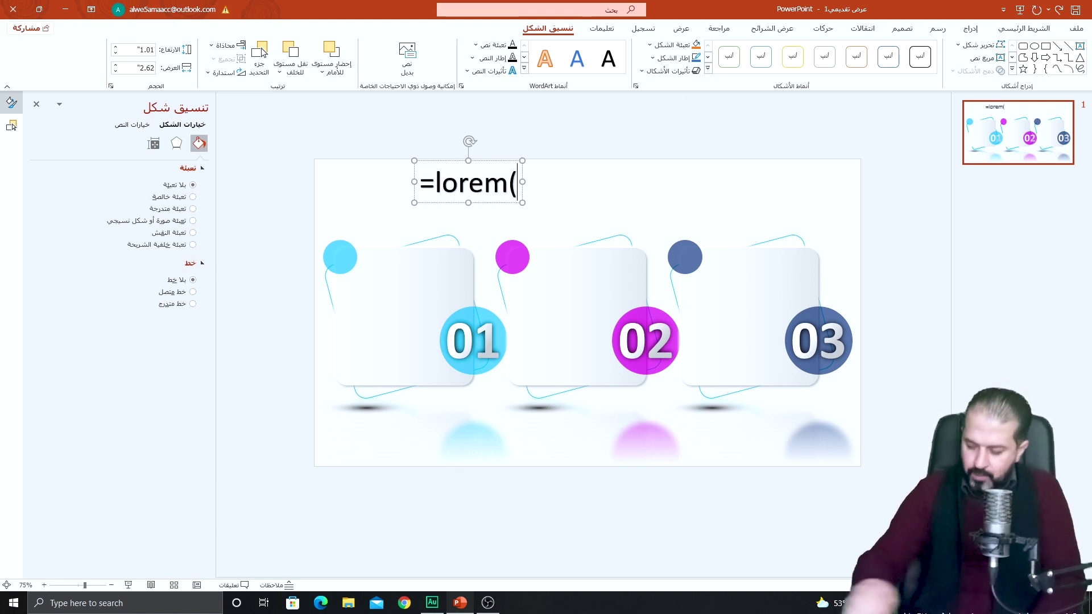
type("2,")
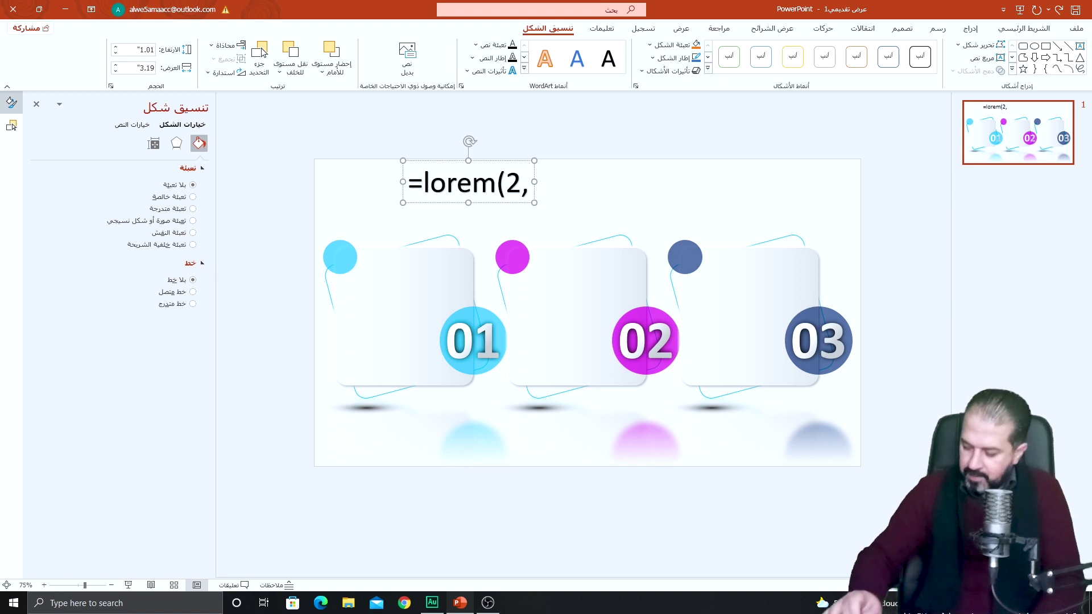
type("3)")
key("Return")
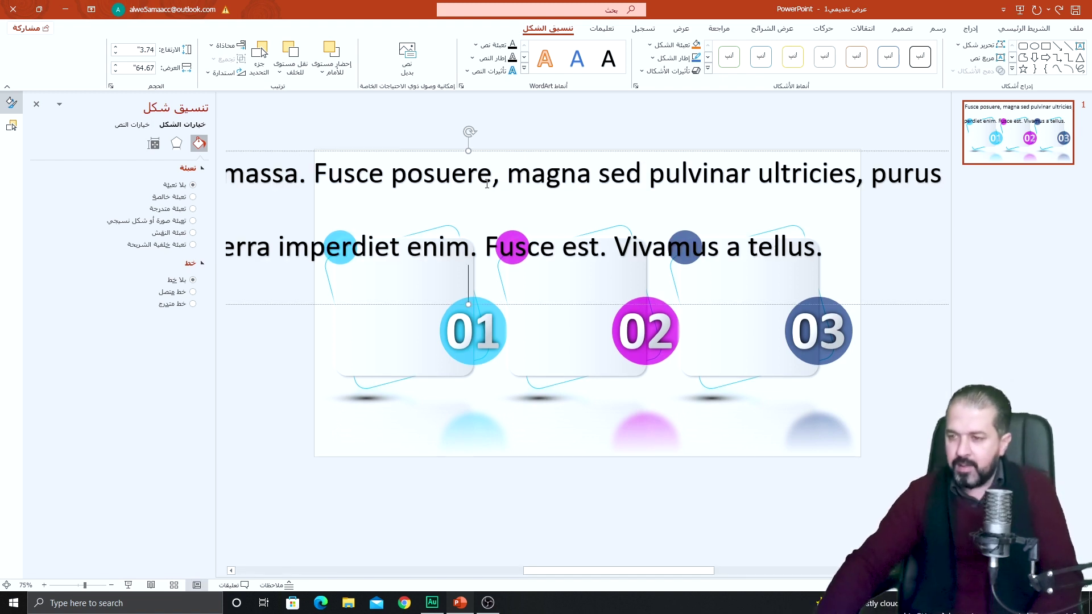
Narrow the lorem text box and shrink its text to 16 pt
scroll(495, 216, "down", 2)
scroll(499, 225, "down", 2)
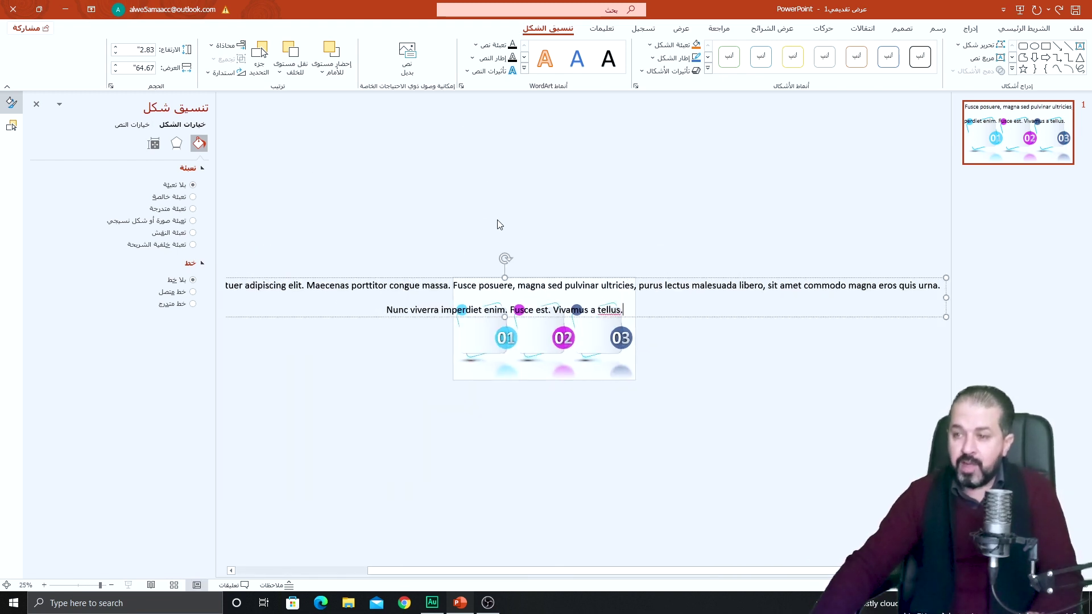
scroll(489, 232, "down", 2)
left_click_drag(402, 322, 547, 318)
scroll(586, 233, "up", 4)
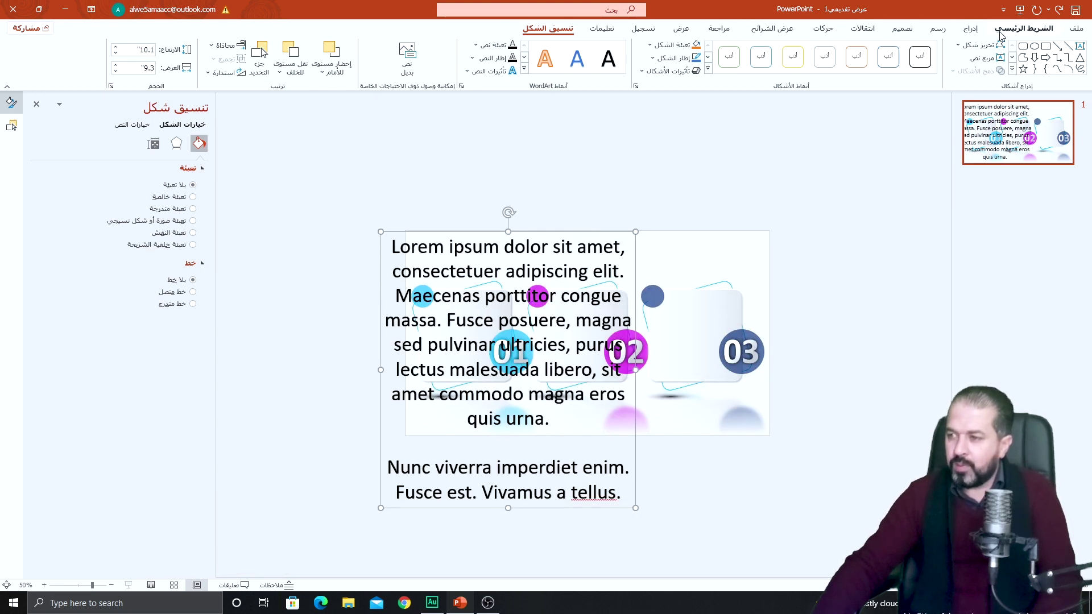
left_click(1024, 27)
left_click(776, 50)
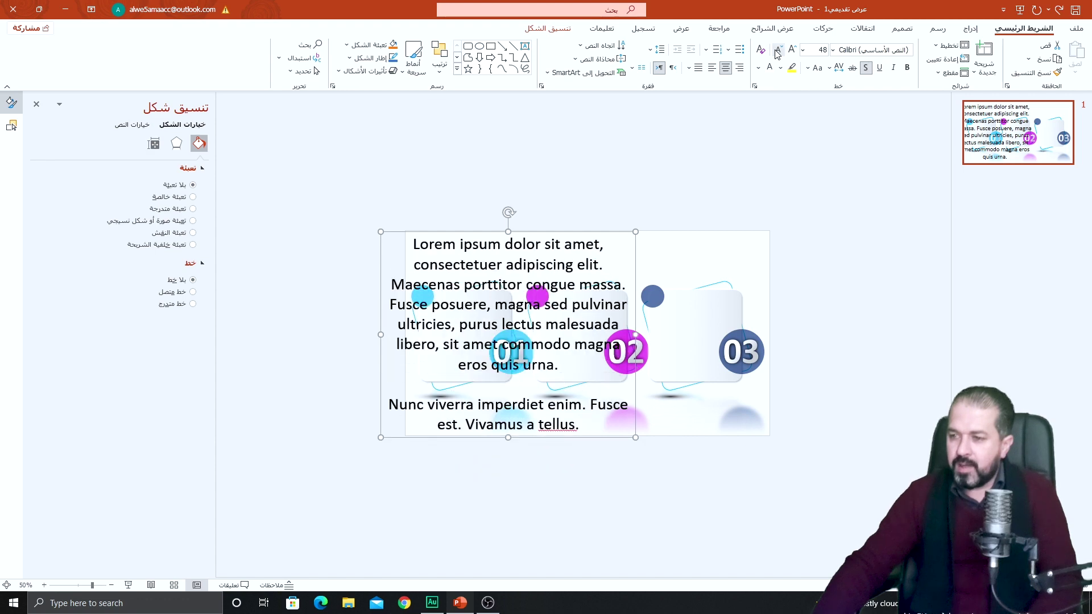
left_click(776, 50)
left_click(777, 50)
left_click(777, 50)
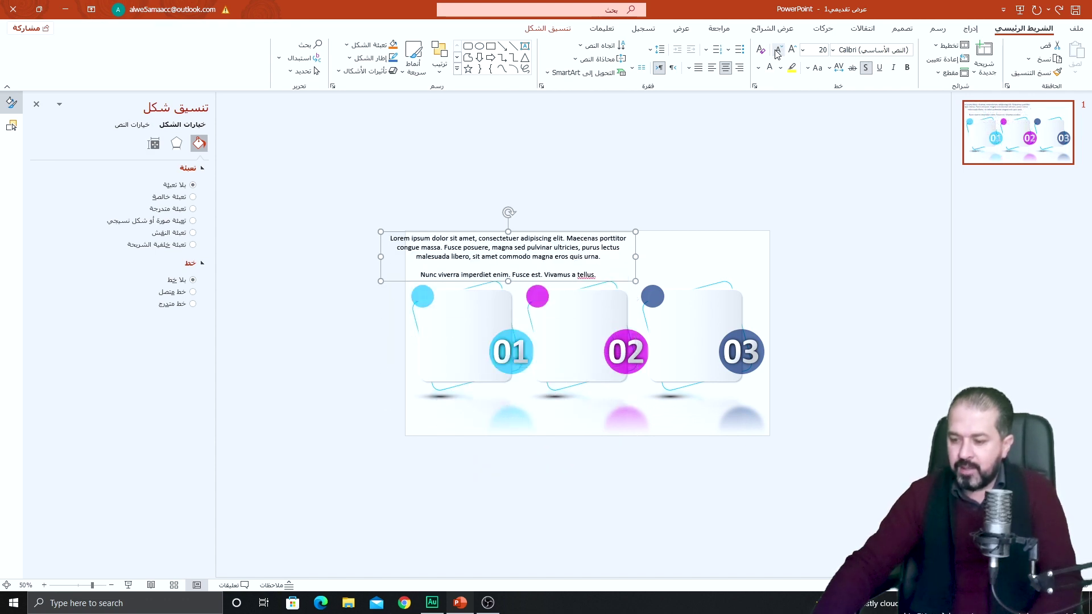
left_click(776, 50)
left_click(777, 50)
scroll(569, 269, "up", 5)
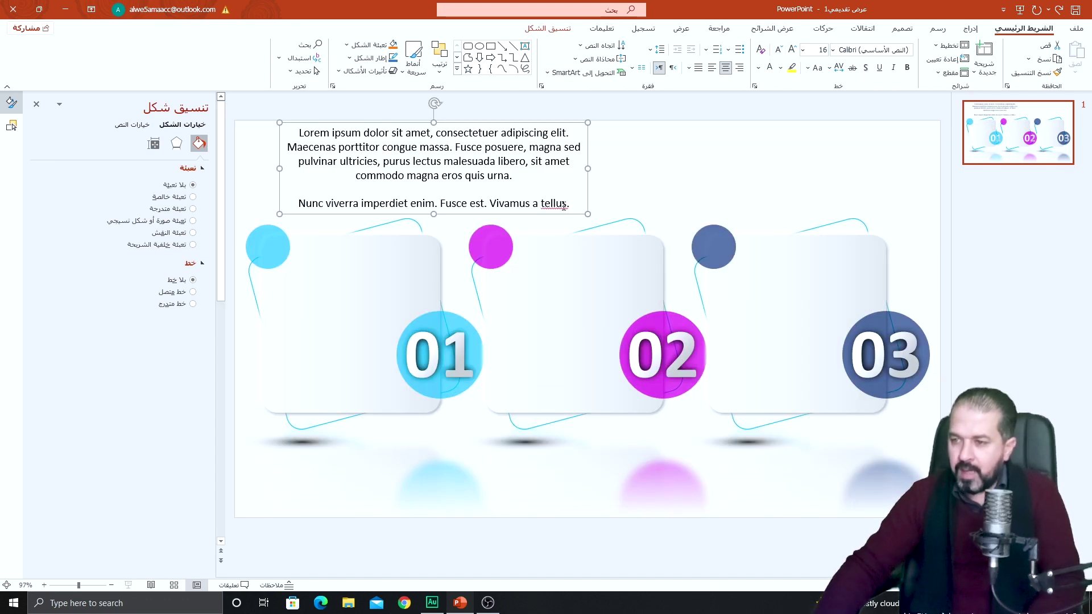
Delete text from 'purus lectus' onward and 'magna sed pulvinar ultricies', fitting the narrowed box into card 01
mouse_move(571, 206)
left_mouse_down()
mouse_move(490, 204)
mouse_move(503, 162)
mouse_move(414, 155)
left_mouse_up()
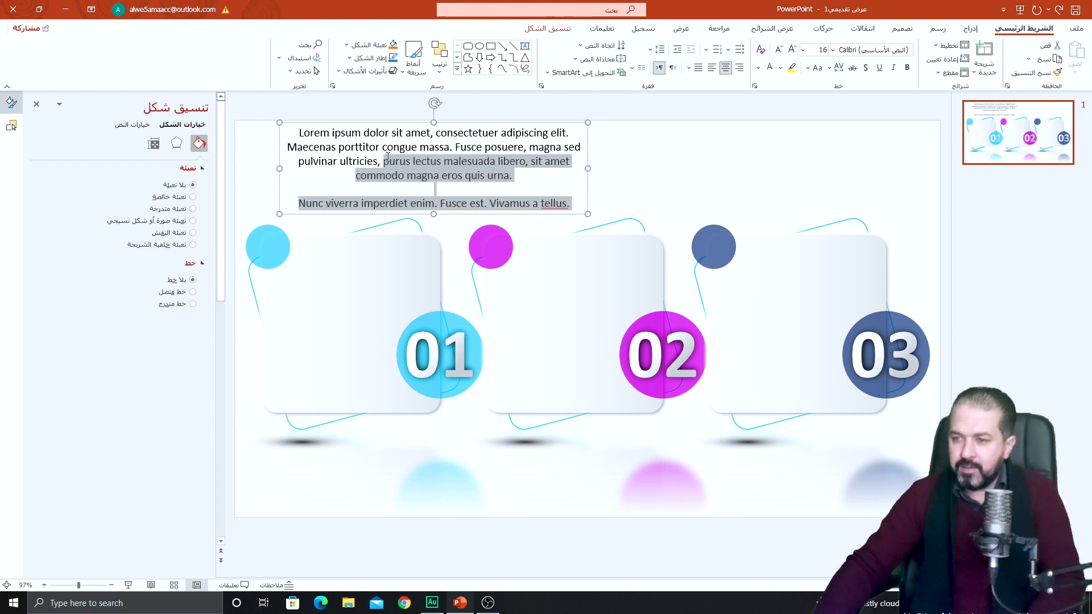
key("Delete")
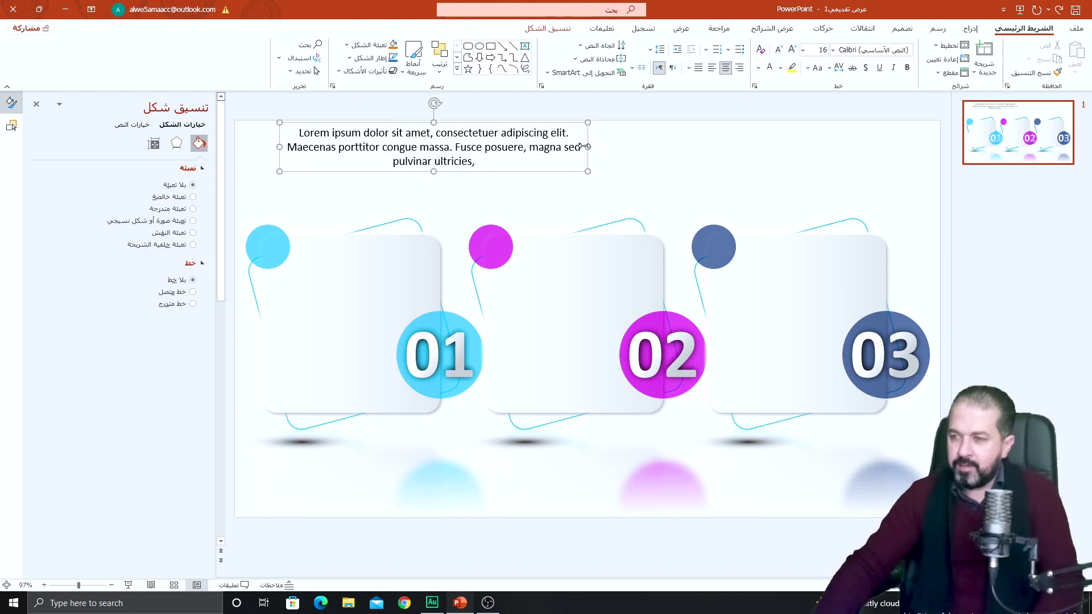
left_click_drag(584, 146, 444, 145)
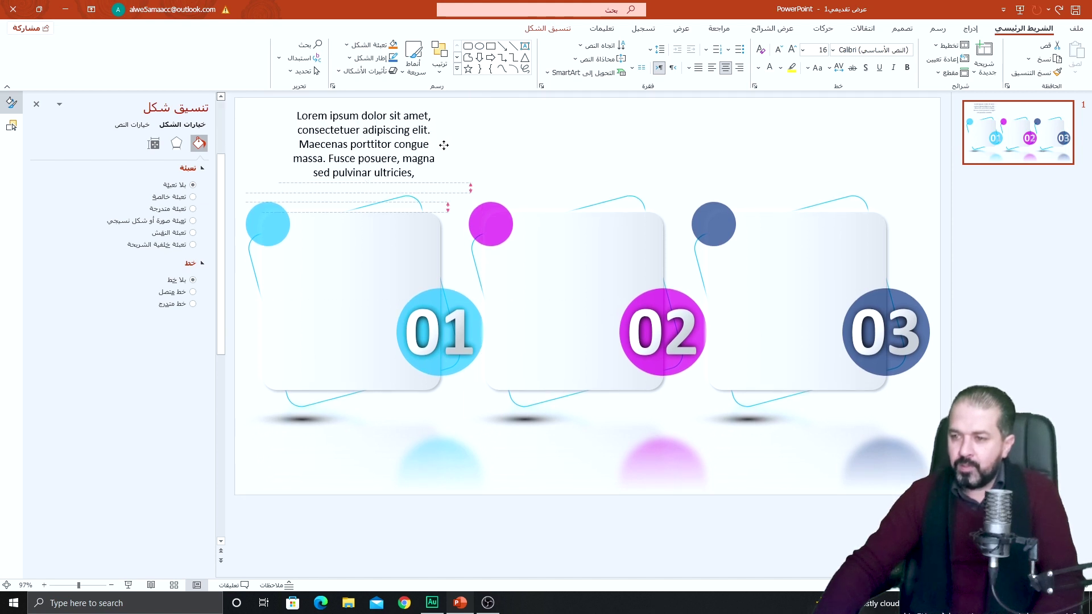
left_click_drag(443, 145, 390, 308)
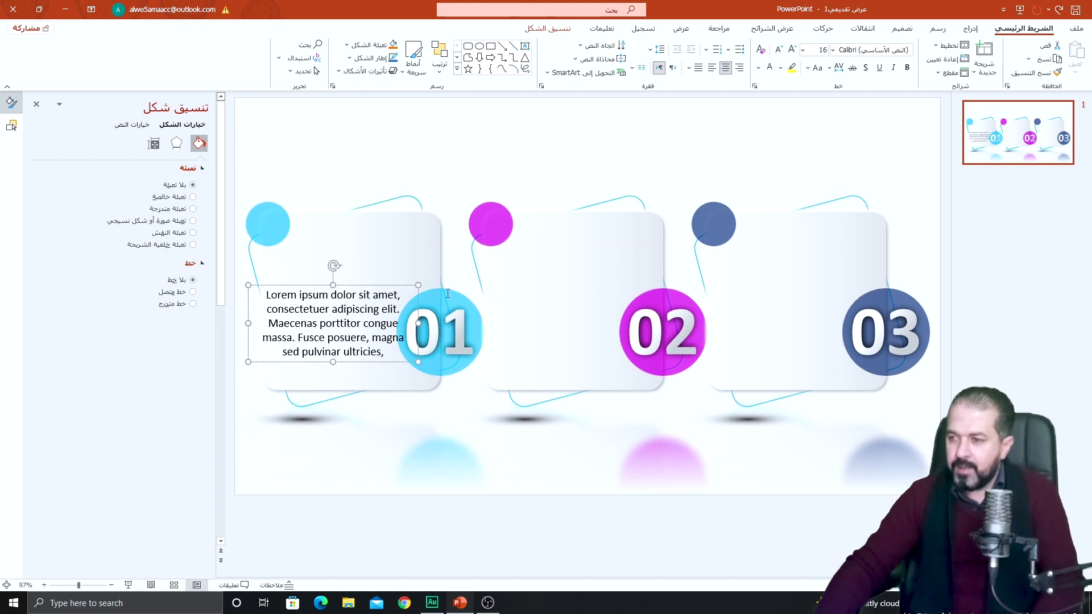
left_click_drag(383, 353, 362, 278)
key("Delete")
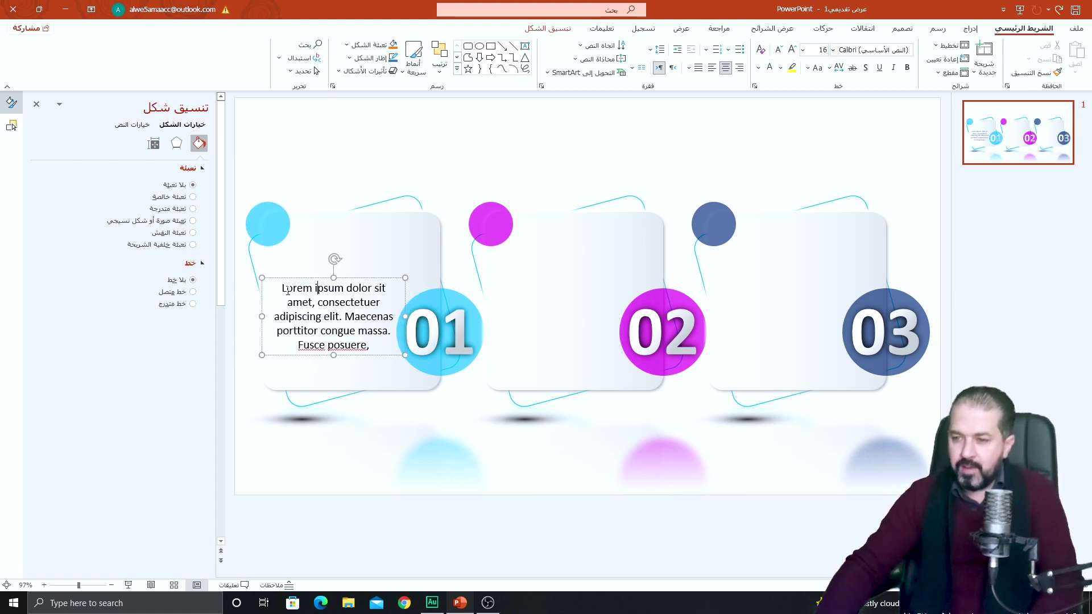
left_click_drag(281, 287, 330, 286)
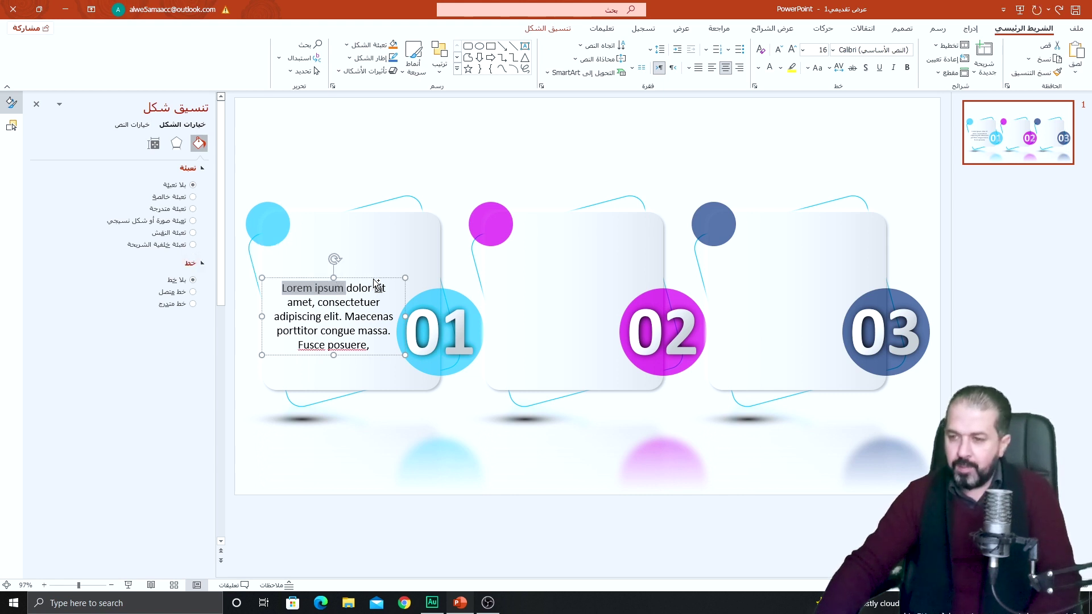
Copy 'Lorem ipsum' into its own box above card 01's text, bold, light blue, 32 pt
mouse_move(375, 283)
left_mouse_down()
mouse_move(478, 243)
mouse_move(497, 205)
left_mouse_up()
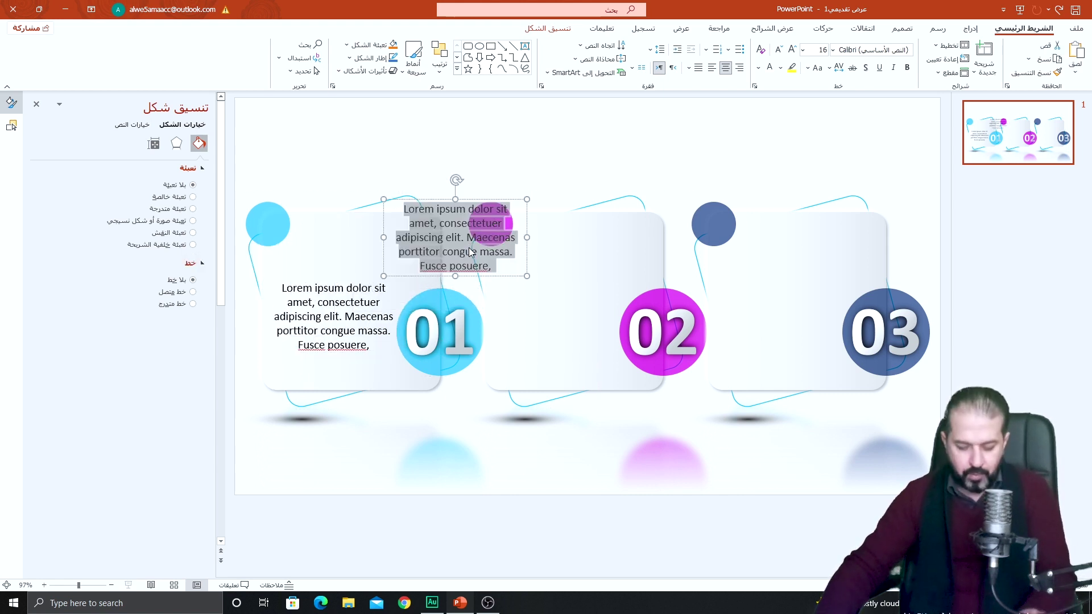
left_click_drag(470, 251, 470, 249)
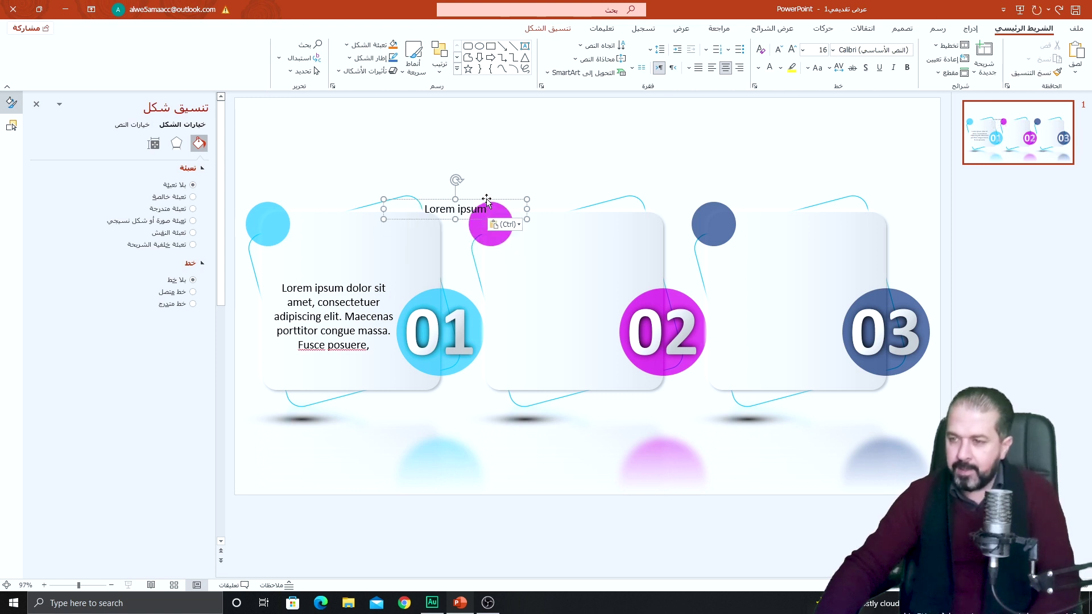
left_click_drag(486, 200, 382, 236)
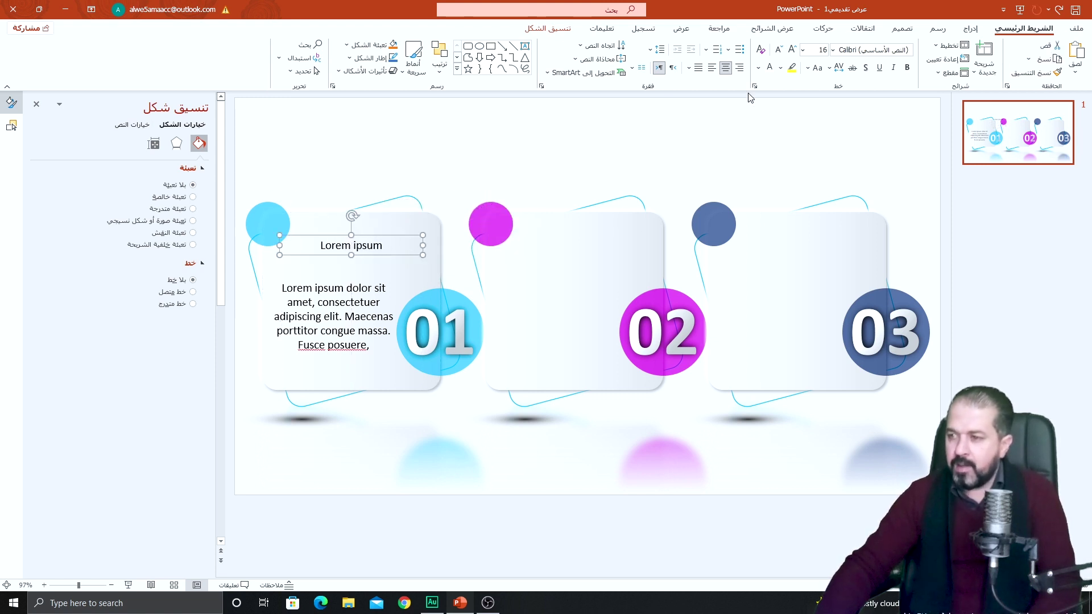
left_click(907, 69)
left_click(791, 50)
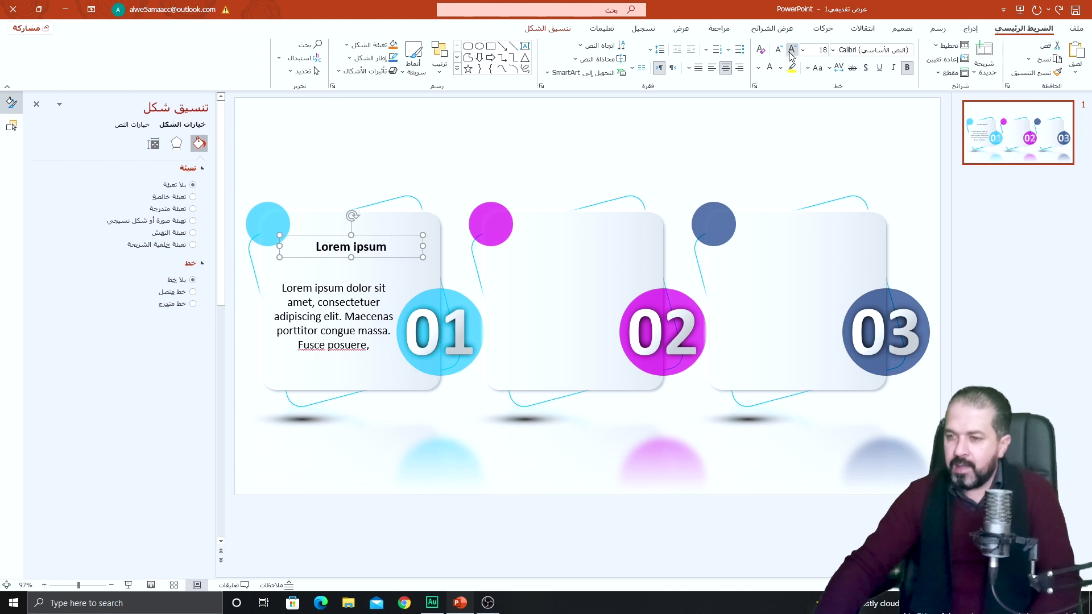
left_click(791, 50)
left_click(791, 50)
left_click(758, 68)
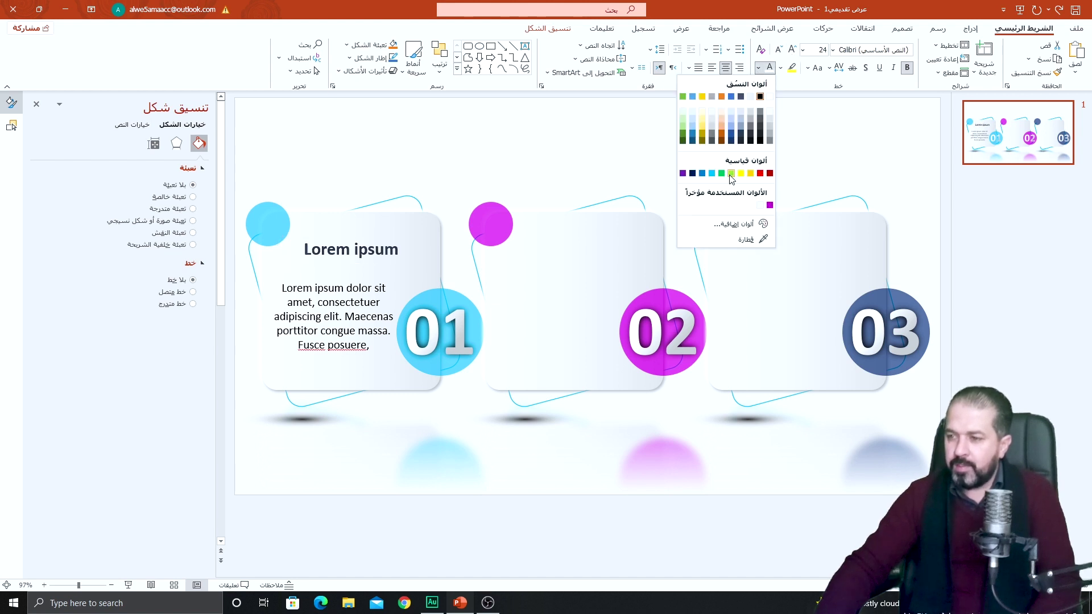
left_click(712, 174)
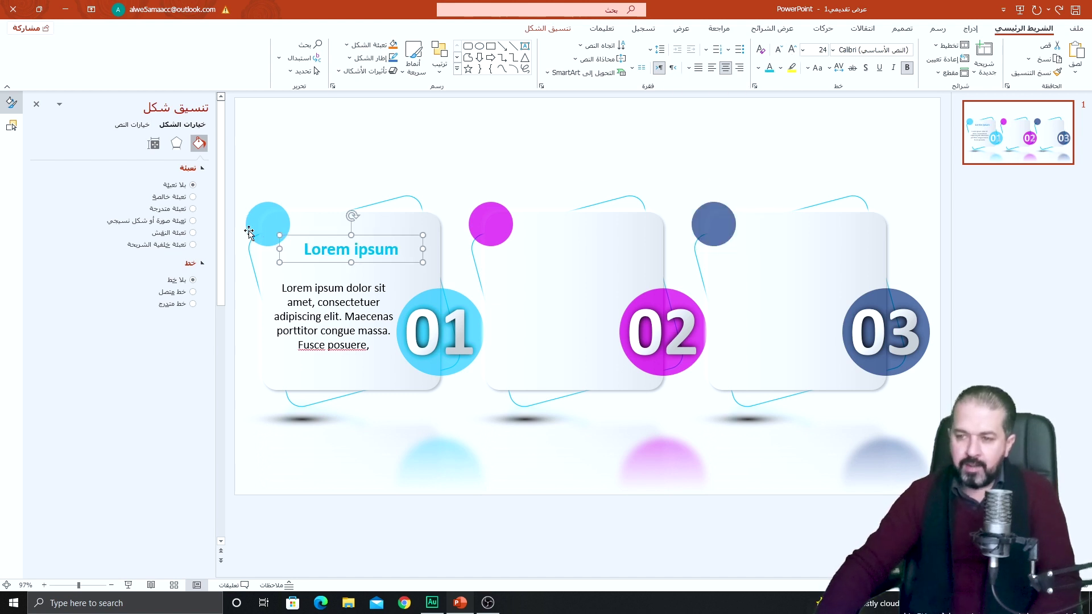
key("ctrl+bracketright")
key("ctrl+bracketright")
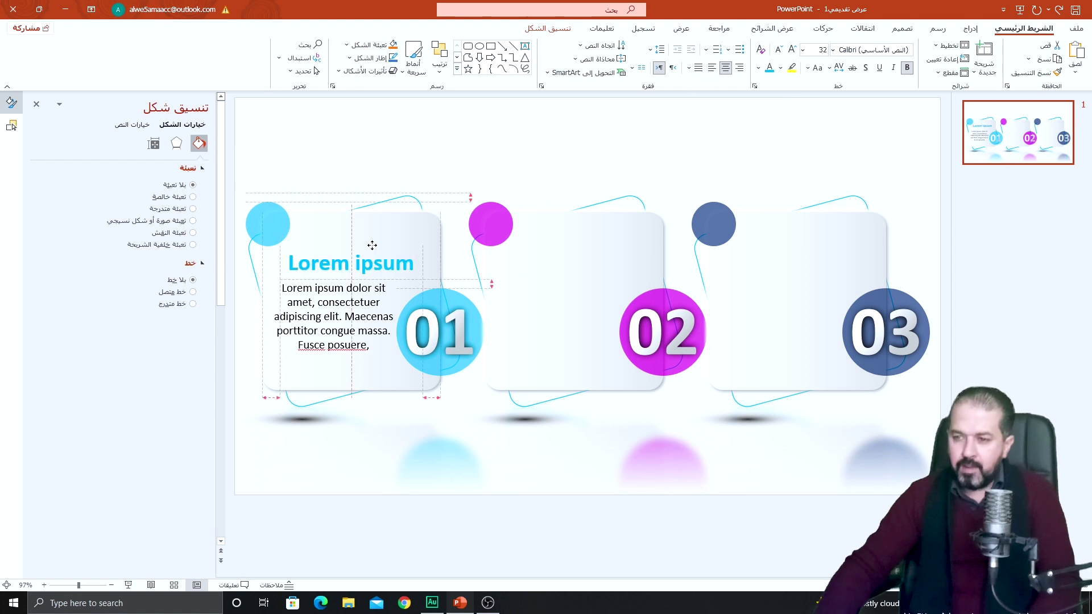
left_click_drag(371, 243, 371, 247)
left_click(343, 301, "shift")
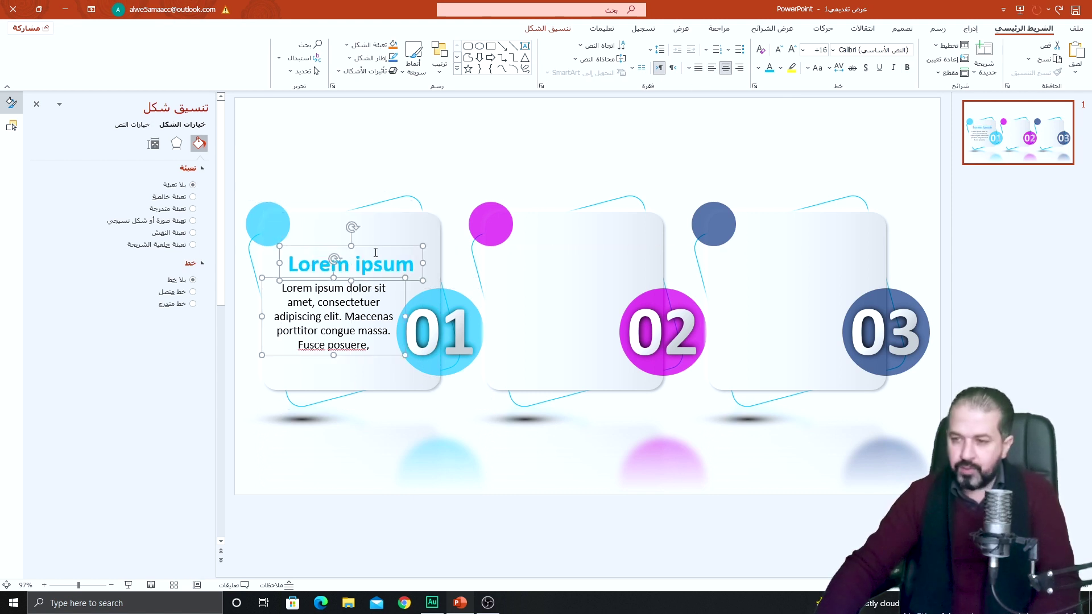
Copy the heading and body onto card 02 and colour its heading magenta
left_click_drag(382, 250, 598, 245)
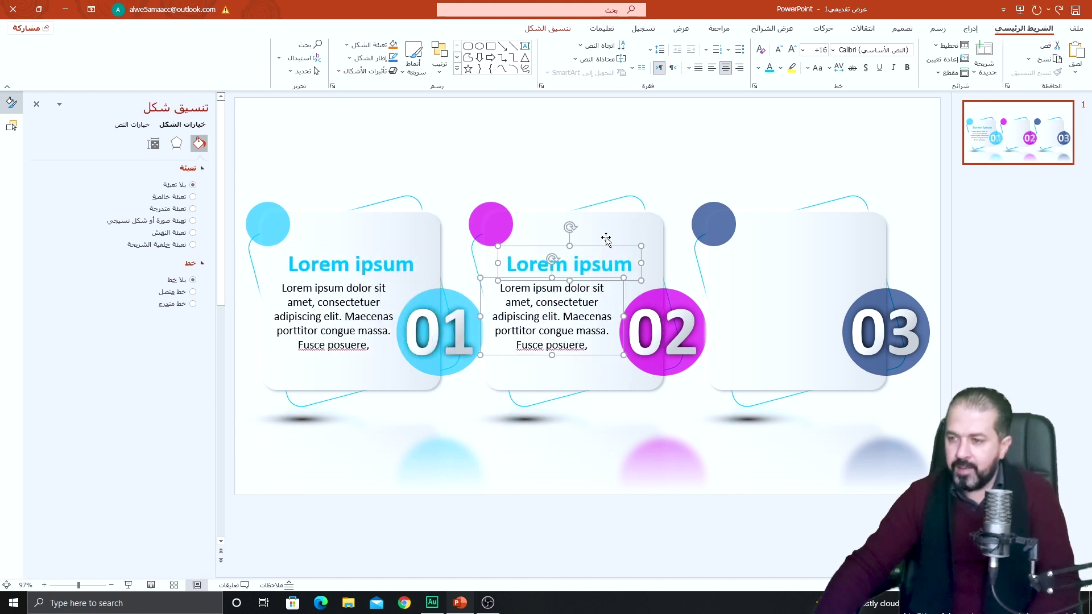
left_click(606, 239)
left_click(605, 252)
left_click(604, 247)
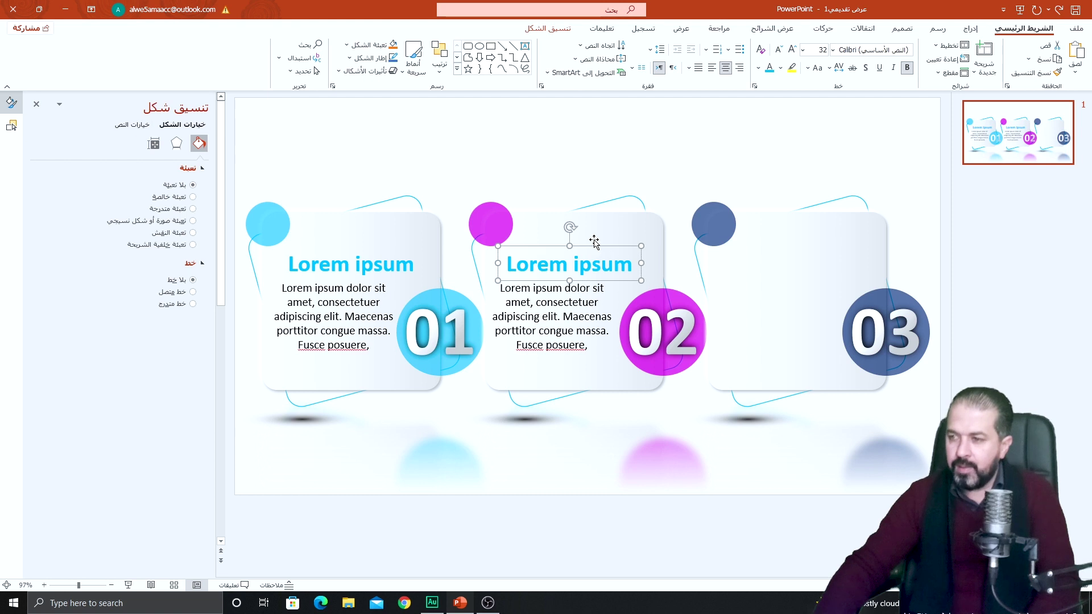
left_click(759, 69)
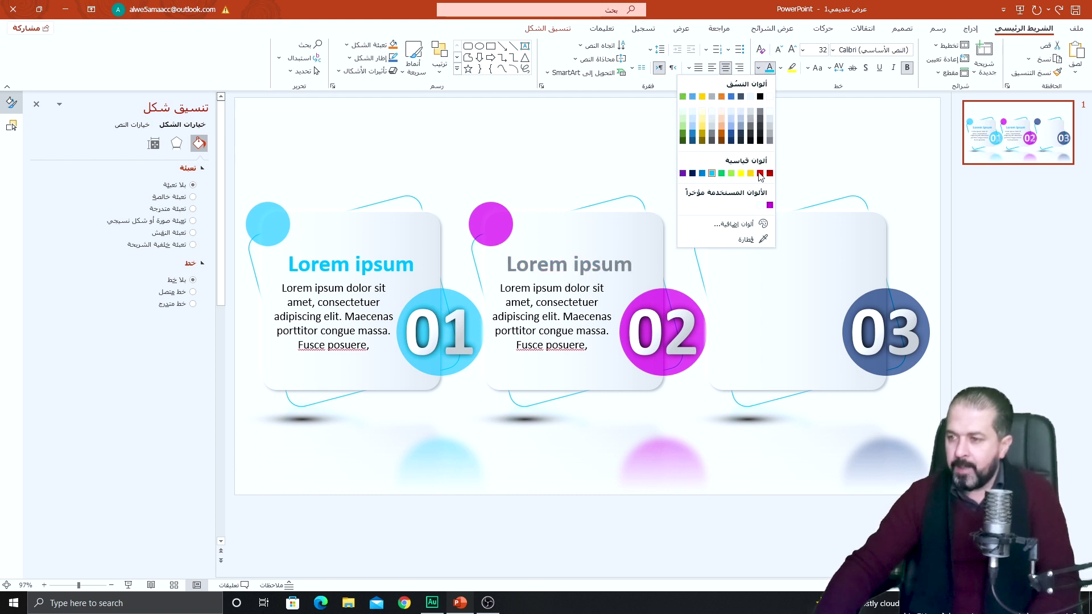
left_click(769, 205)
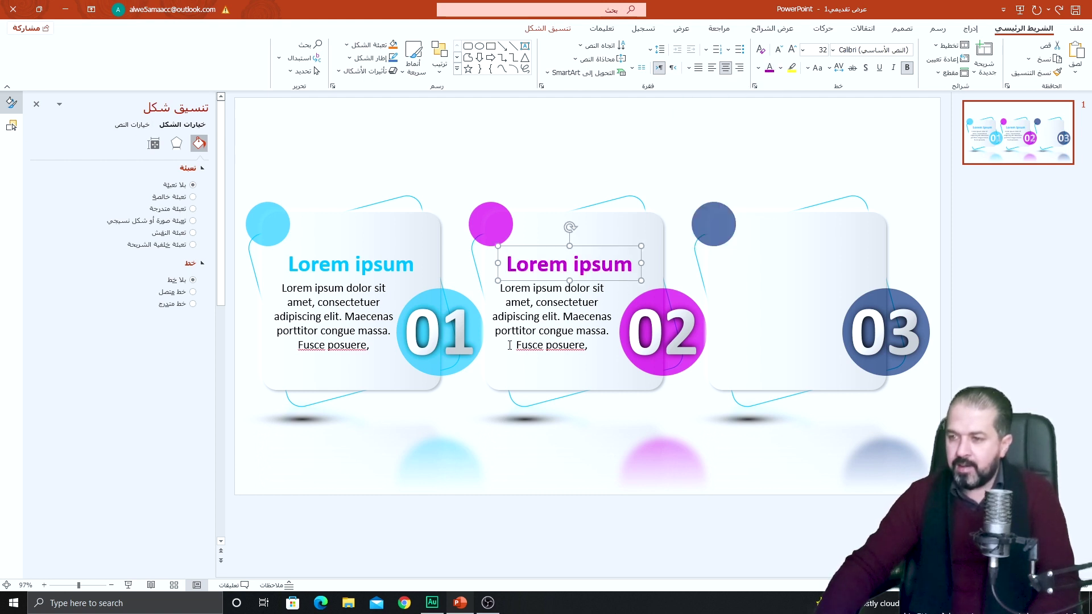
left_click(544, 315, "shift")
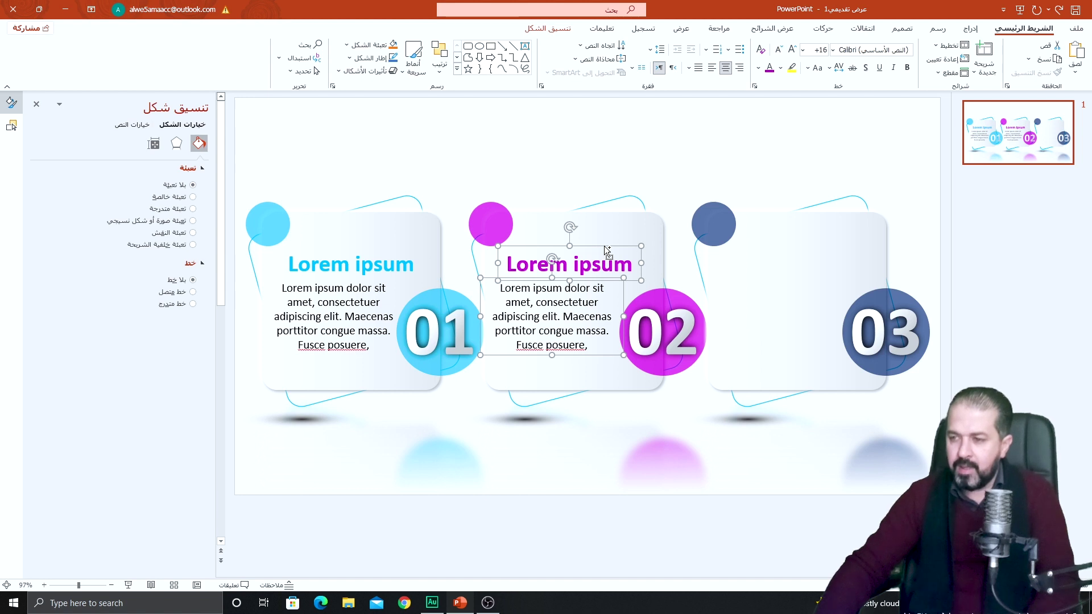
Copy the heading and body onto card 03 and colour its heading dark navy
left_click_drag(604, 246, 831, 245)
left_click(823, 252)
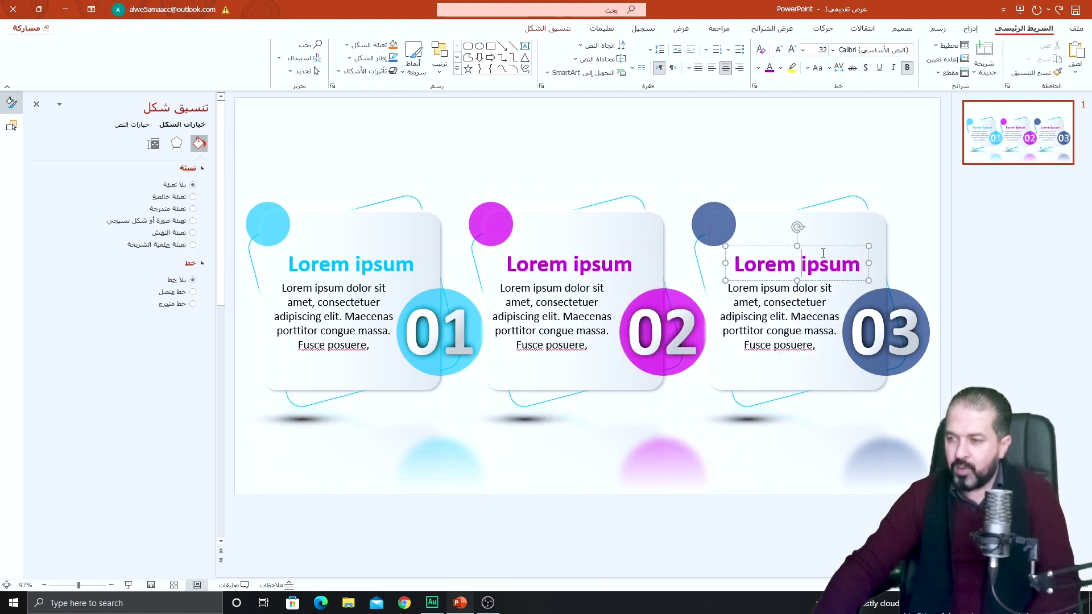
left_click(823, 247)
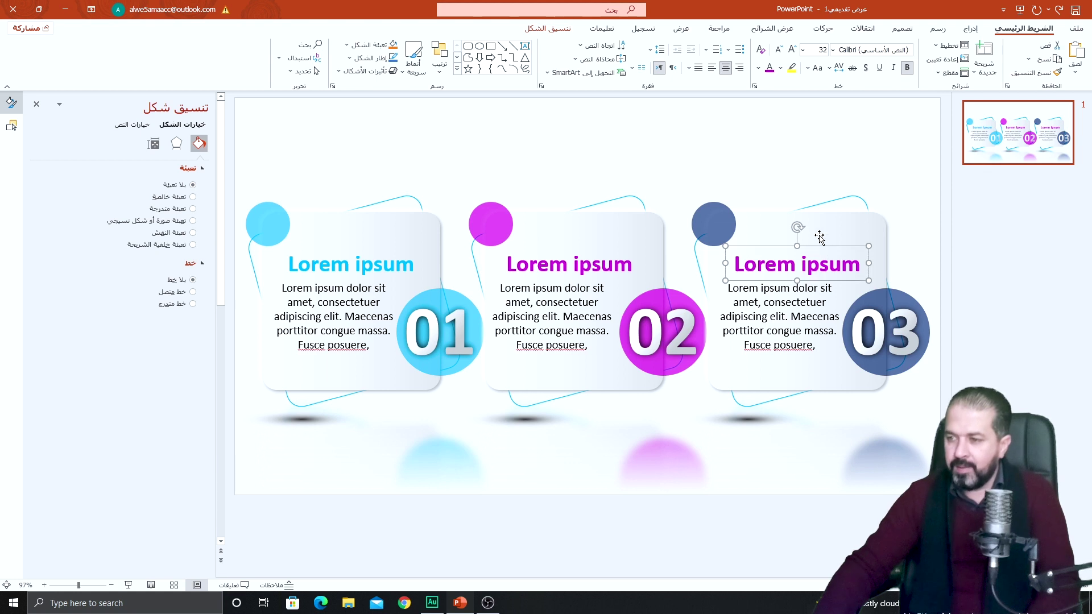
left_click(758, 68)
left_click(695, 175)
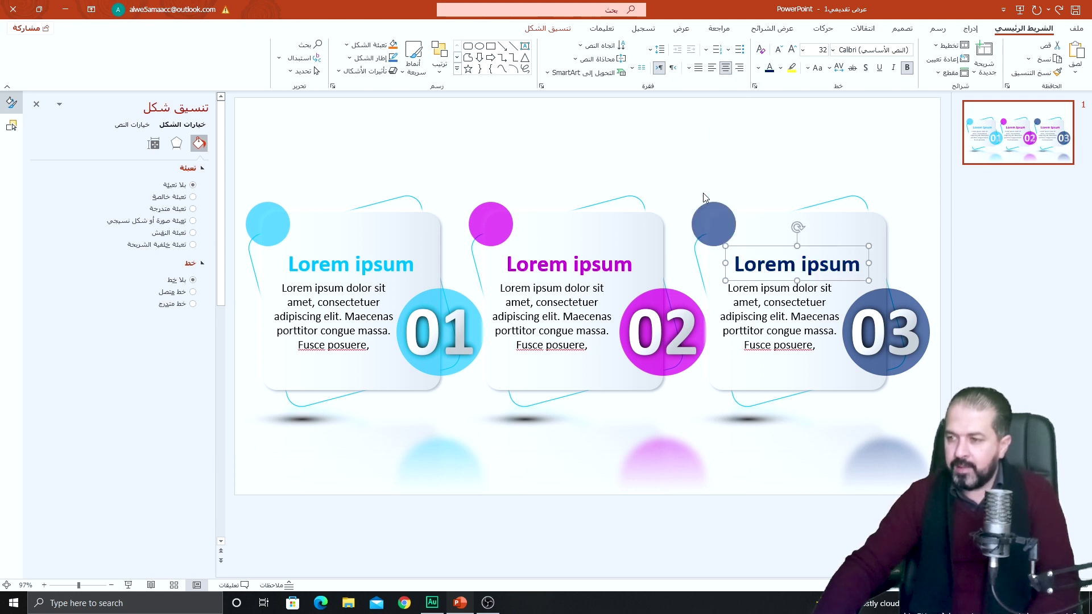
left_click(734, 169)
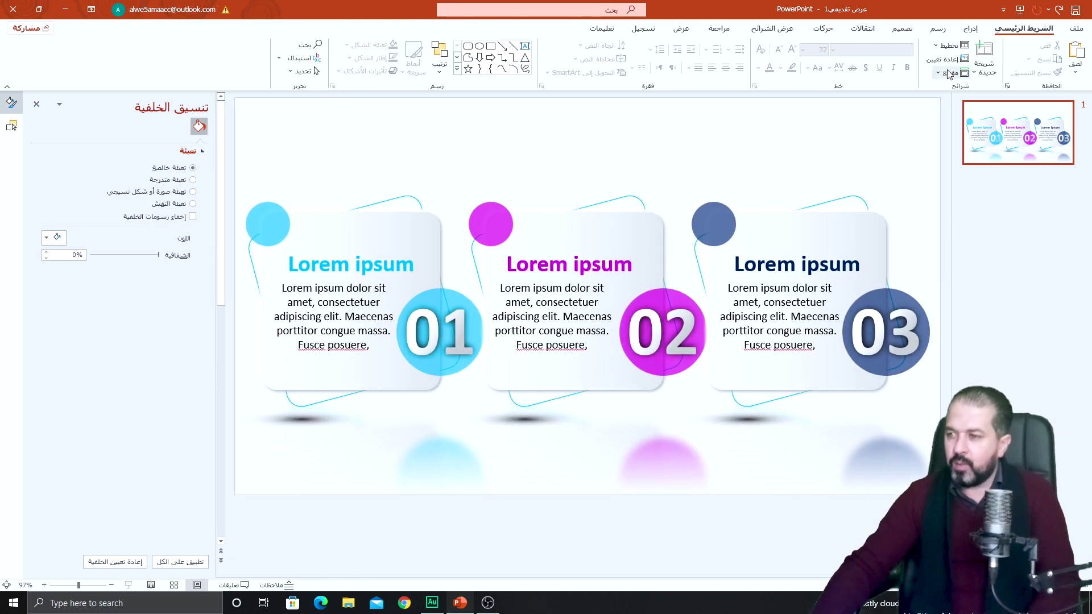
left_click(971, 30)
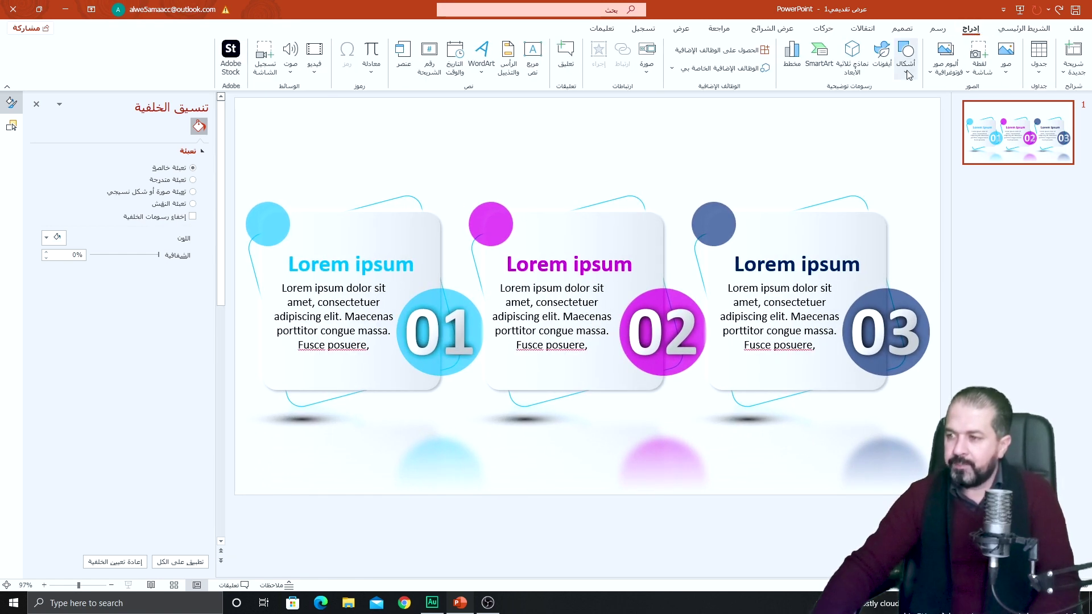
Insert the target, star-shaped ring of hands and presenter-at-board icons from the icon library
left_click(881, 52)
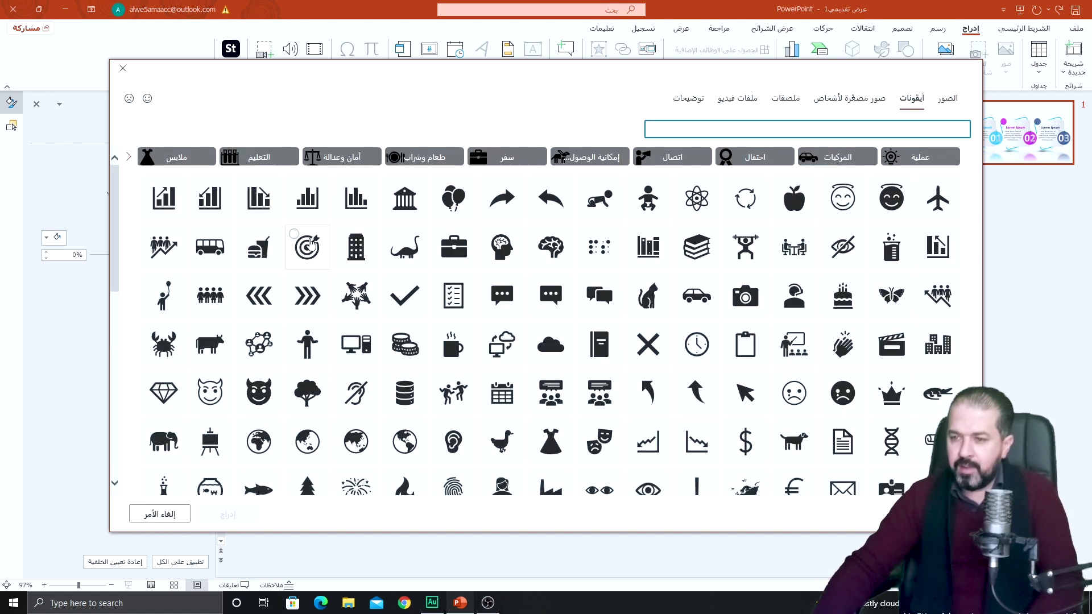
left_click(310, 246)
left_click(353, 296)
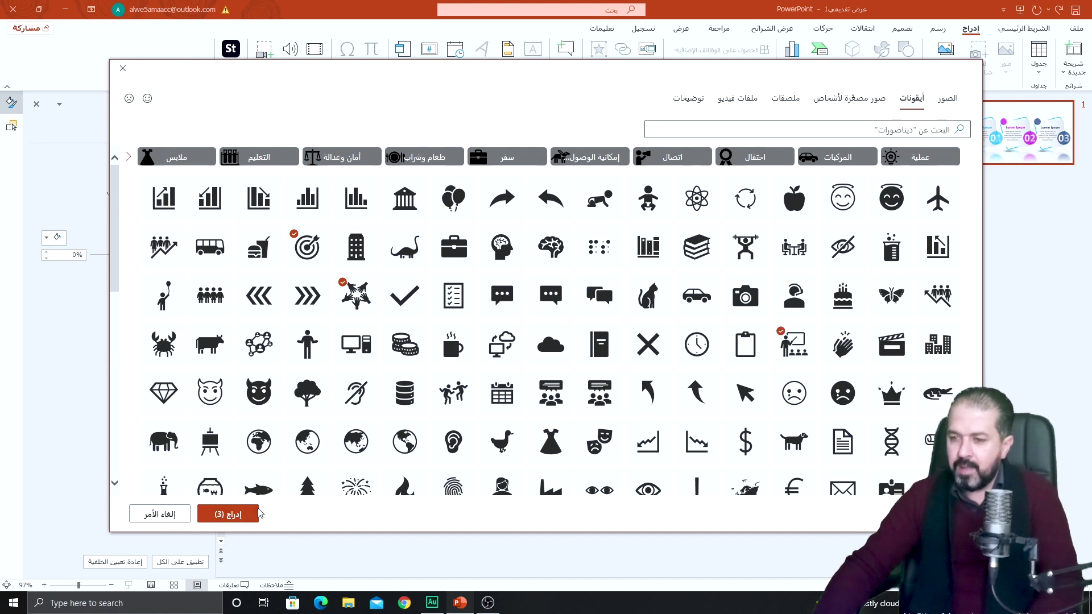
left_click(228, 514)
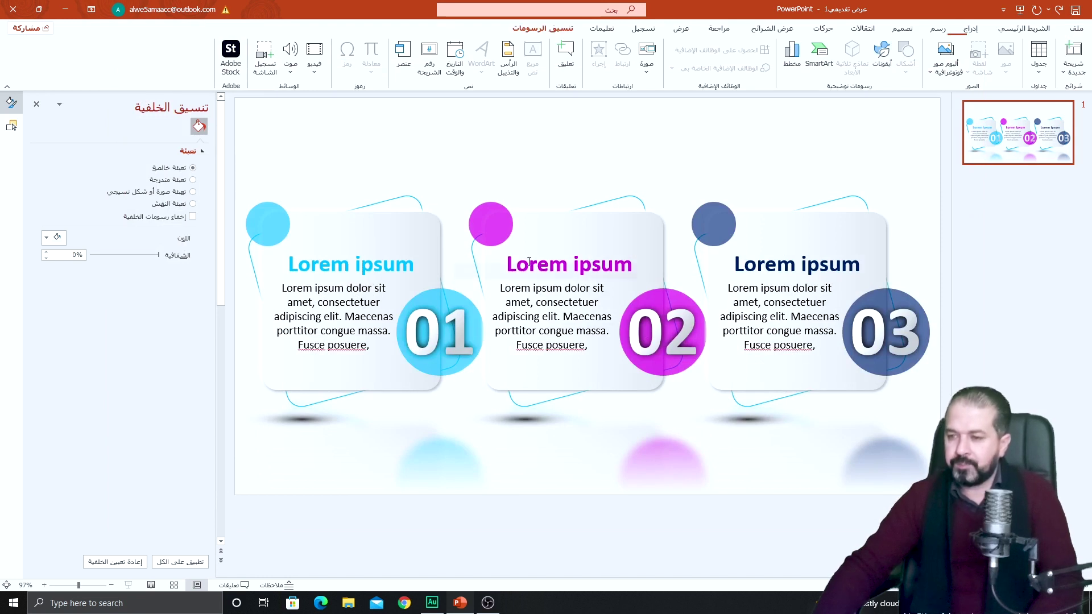
Shrink the icons to 0.68" and place a teal presenter icon above card 1's heading
left_click_drag(595, 312, 432, 159)
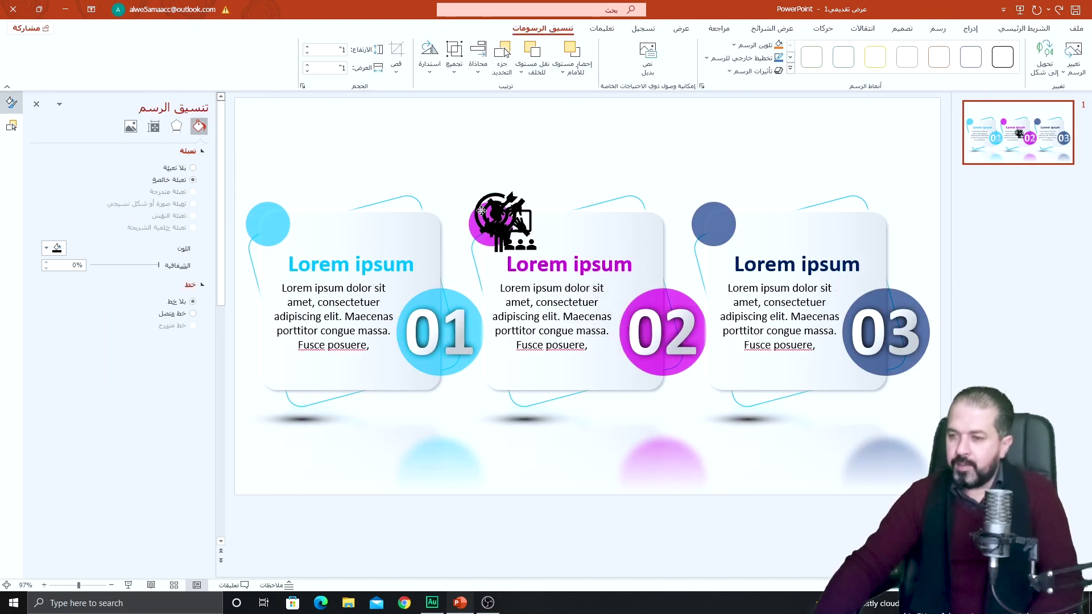
left_click_drag(417, 197, 433, 180)
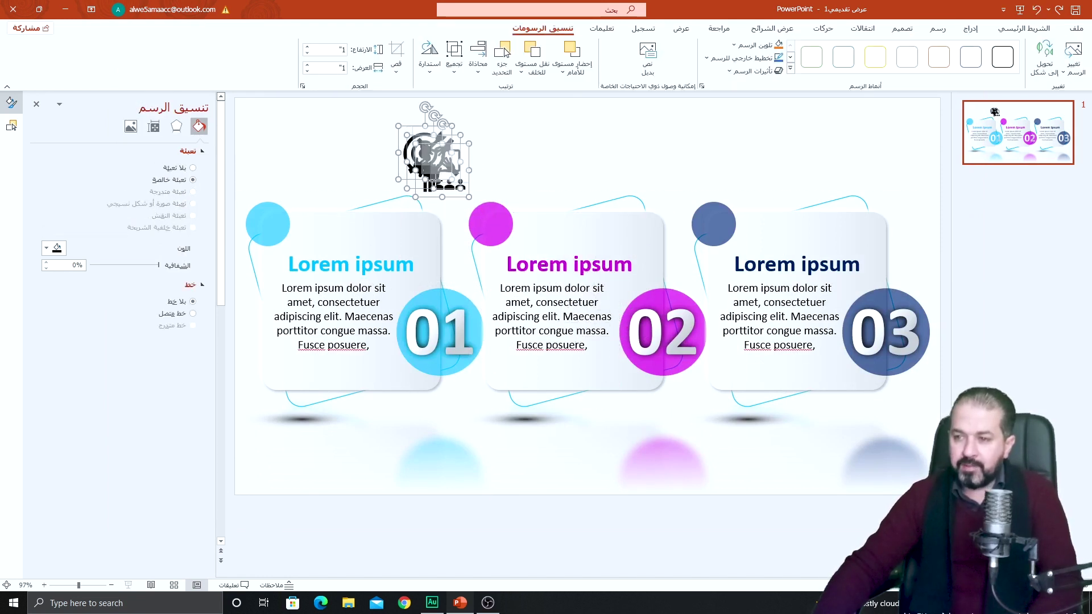
left_click(508, 167)
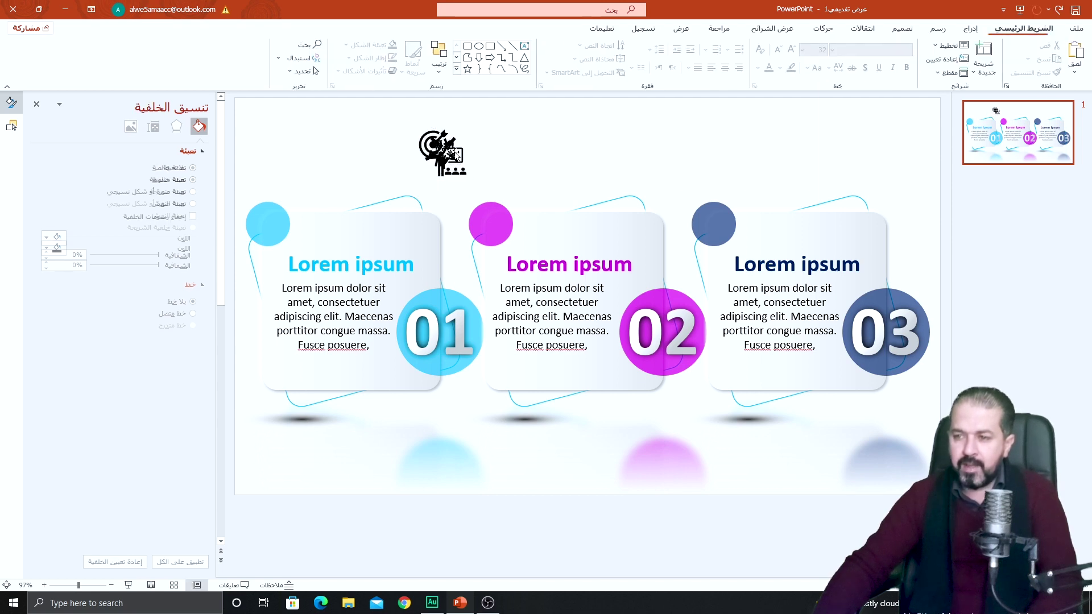
left_click_drag(458, 162, 397, 163)
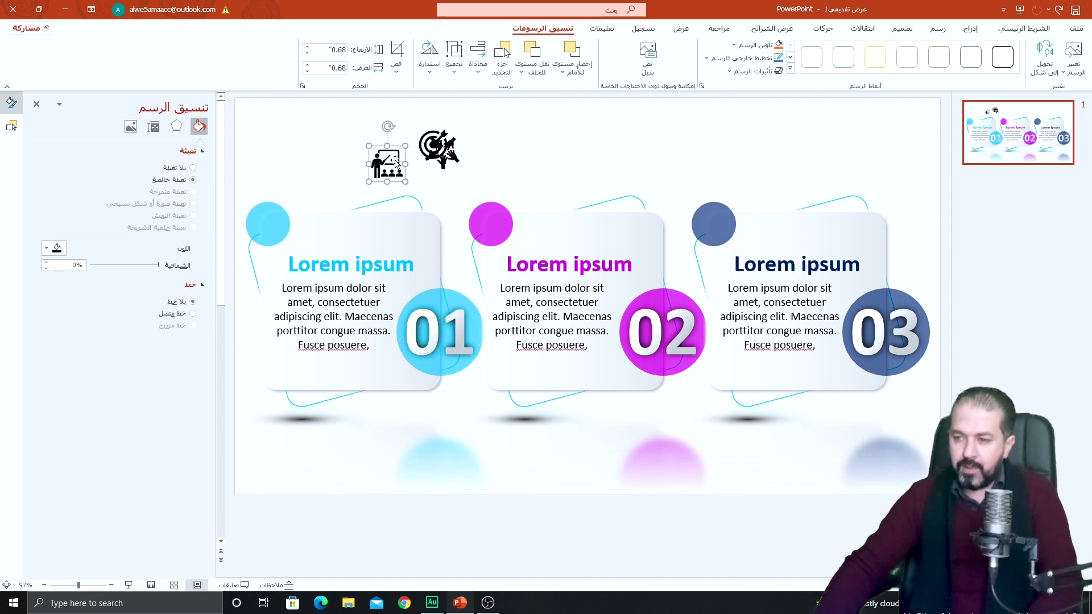
left_click(734, 45)
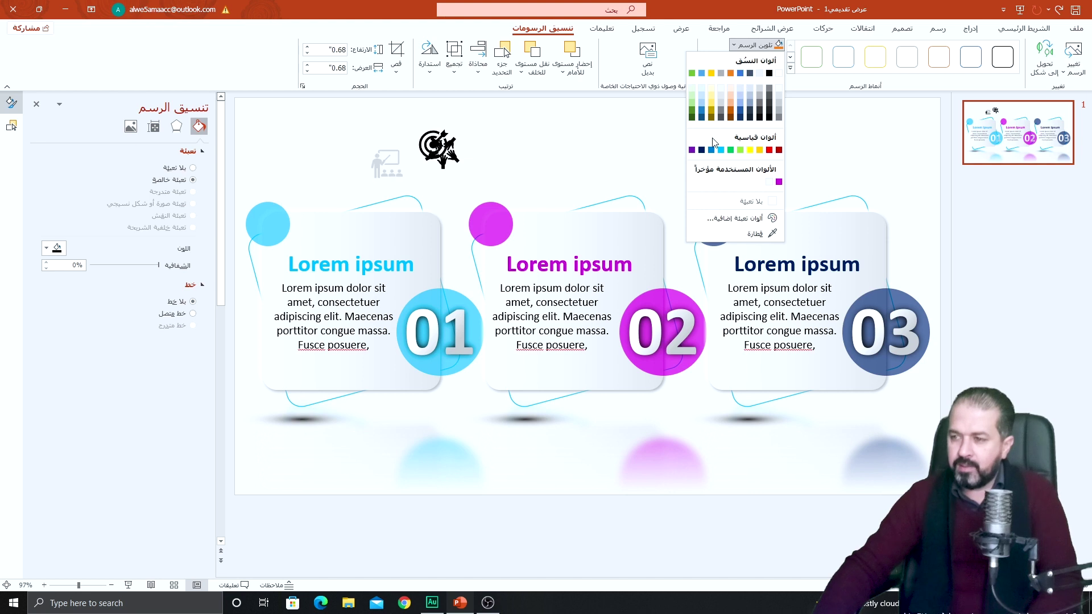
left_click(720, 150)
left_click_drag(389, 157, 353, 222)
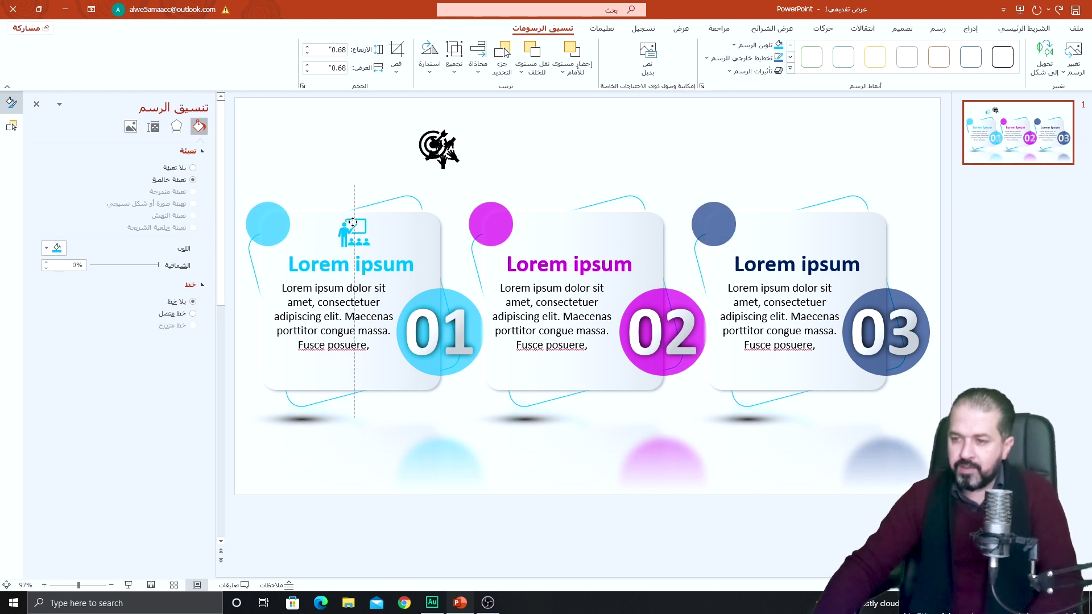
Colour the hands icon purple and centre it above the card 2 heading
left_click(439, 149)
left_click_drag(439, 149, 502, 152)
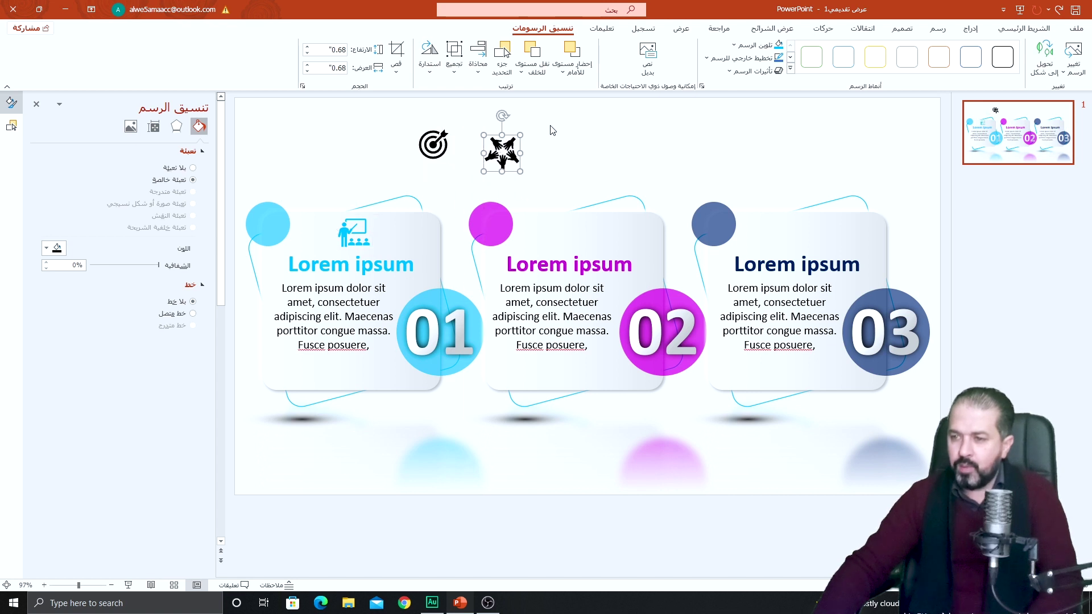
left_click(753, 46)
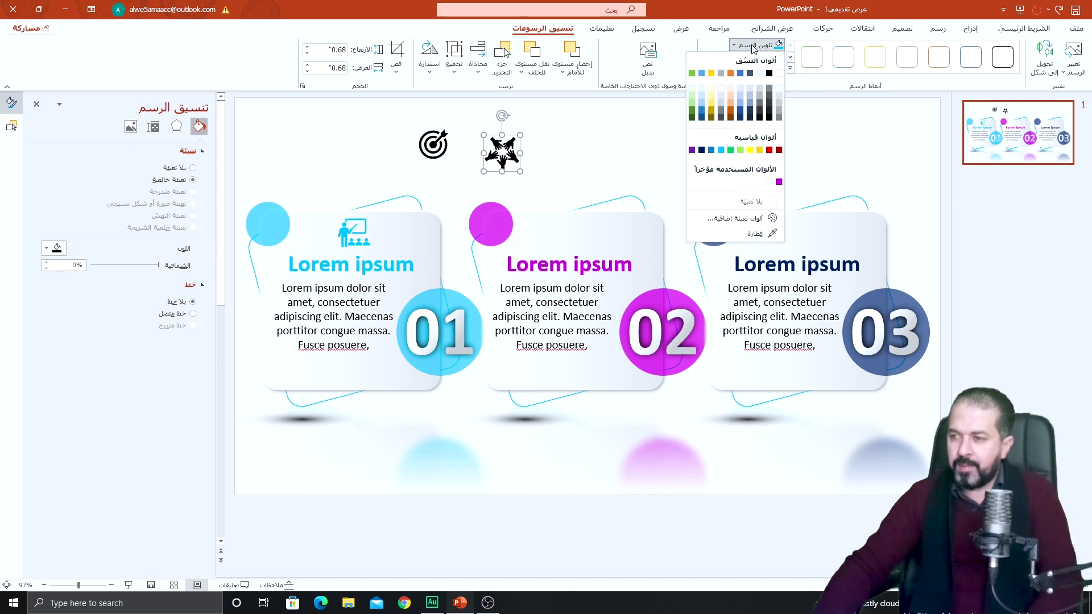
left_click(779, 181)
left_click_drag(503, 152, 569, 234)
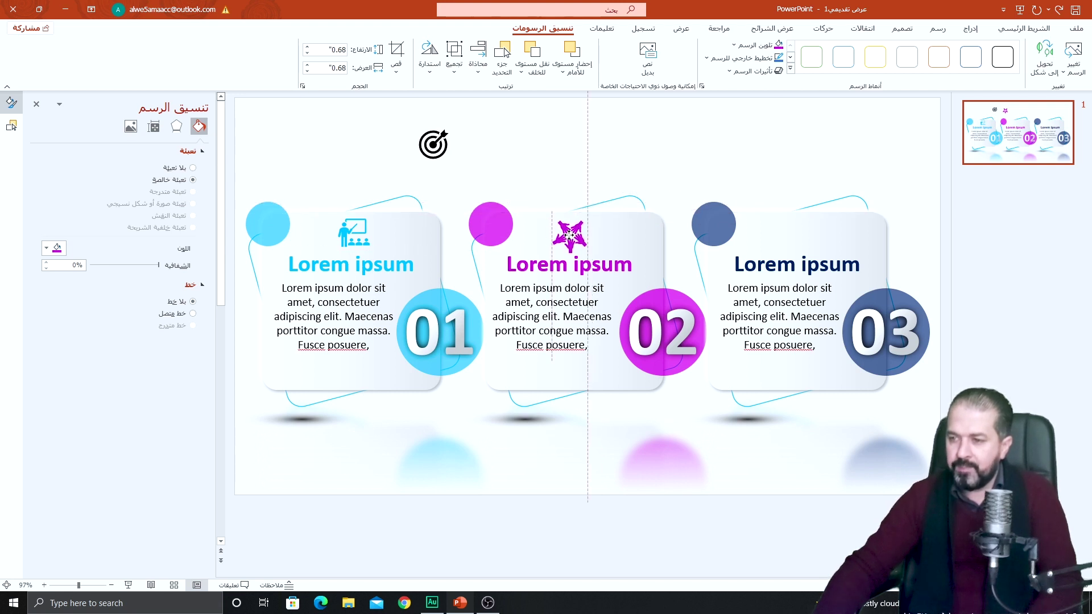
left_click_drag(571, 234, 577, 234)
Colour the target icon dark navy and place it above the card 3 heading
left_click_drag(436, 147, 642, 144)
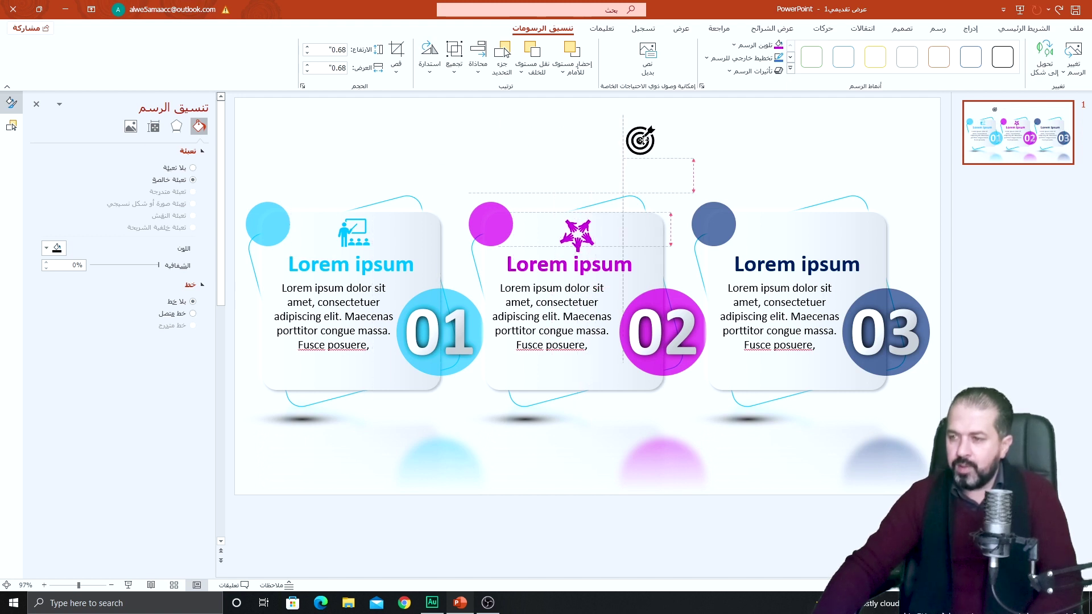
left_click(756, 45)
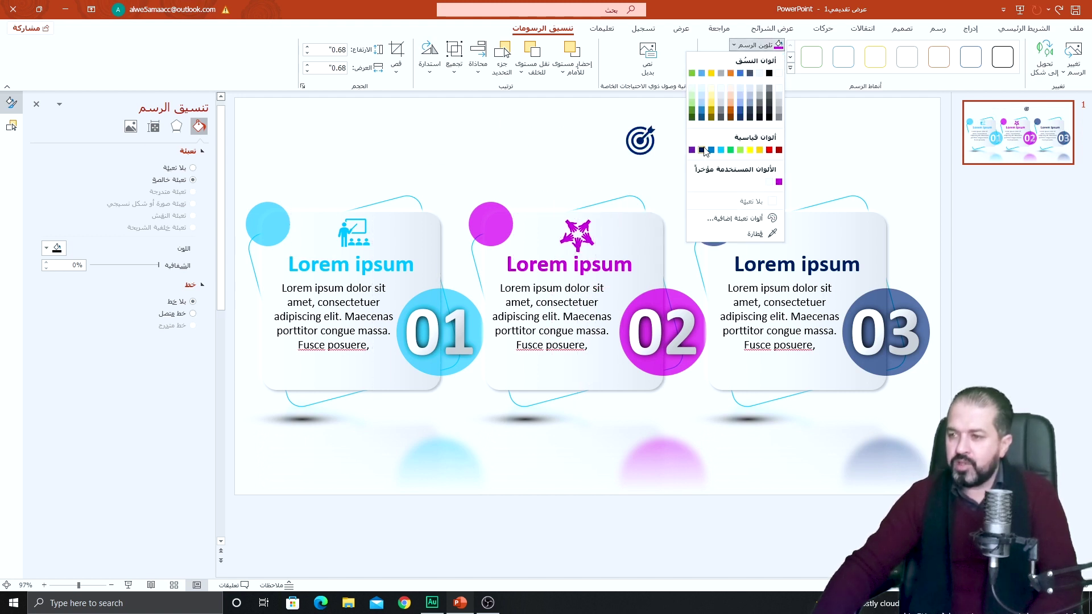
left_click(701, 151)
left_click_drag(641, 141, 801, 235)
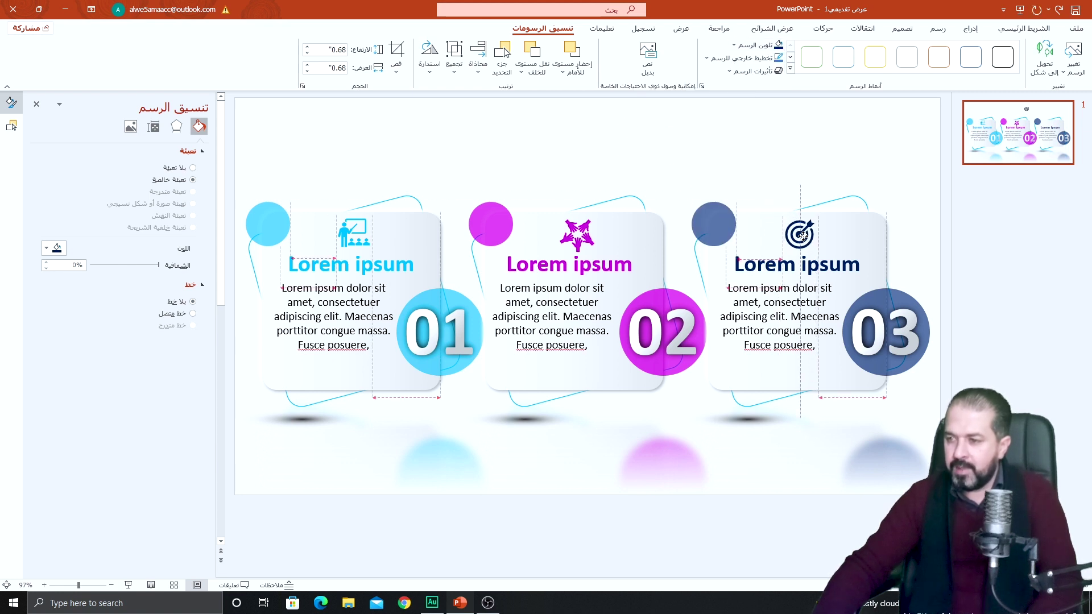
left_click(758, 176)
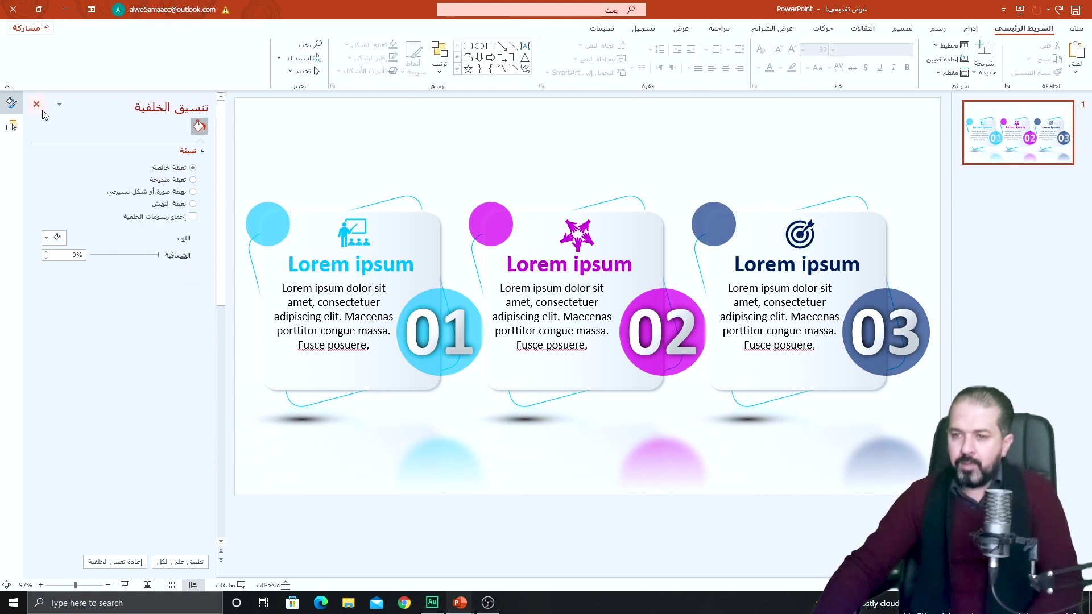
key("alt+F10")
Paste the CREATIVE INFOGRAPHIC title above the cards and centre it horizontally on the slide
left_click(13, 106)
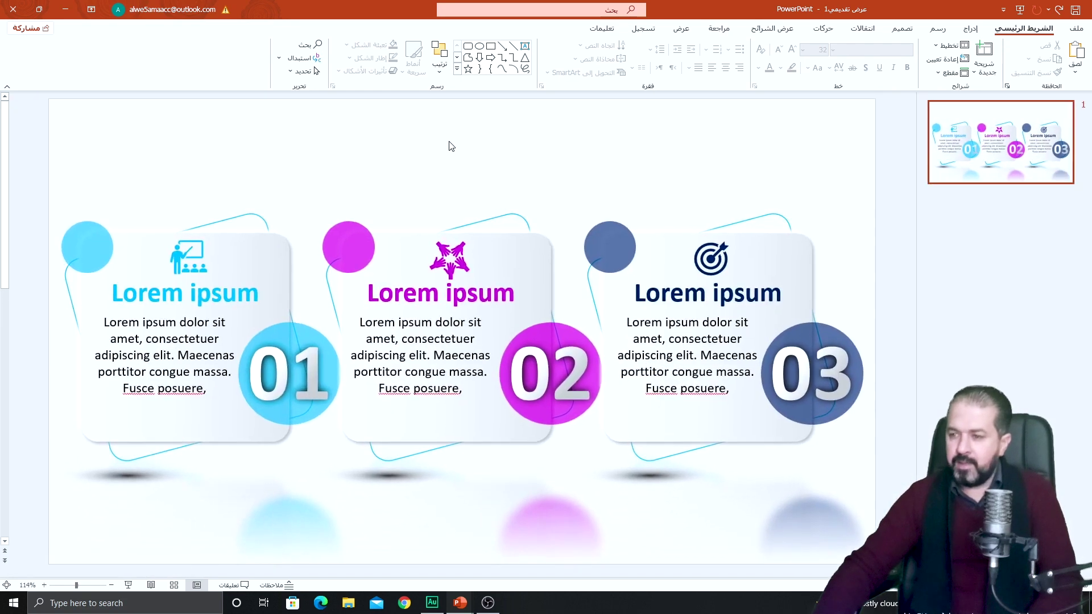
key("ctrl+v")
left_click_drag(499, 135, 535, 112)
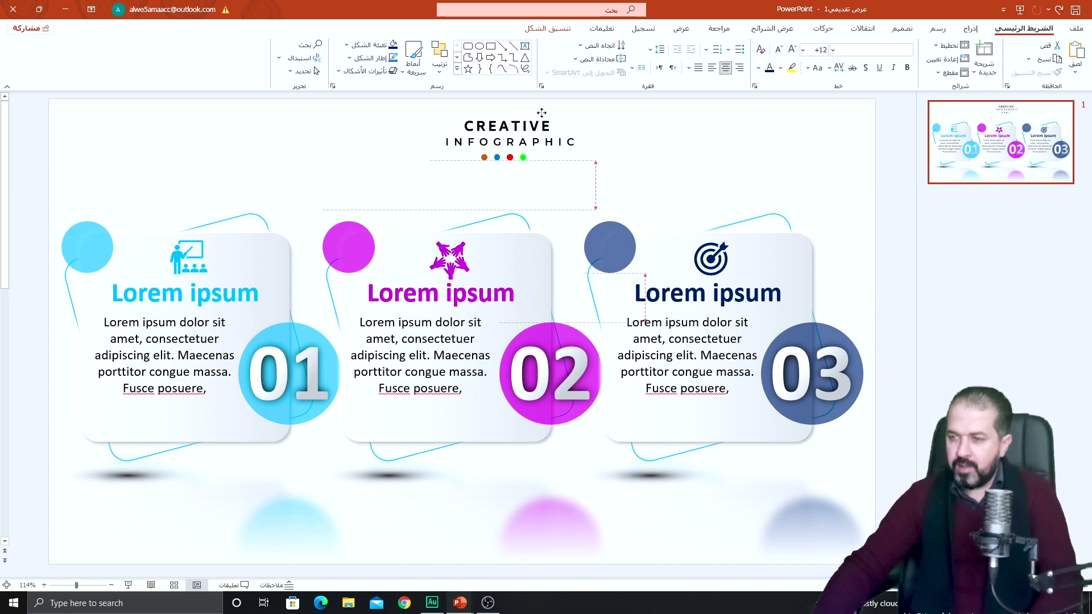
left_click_drag(535, 112, 539, 112)
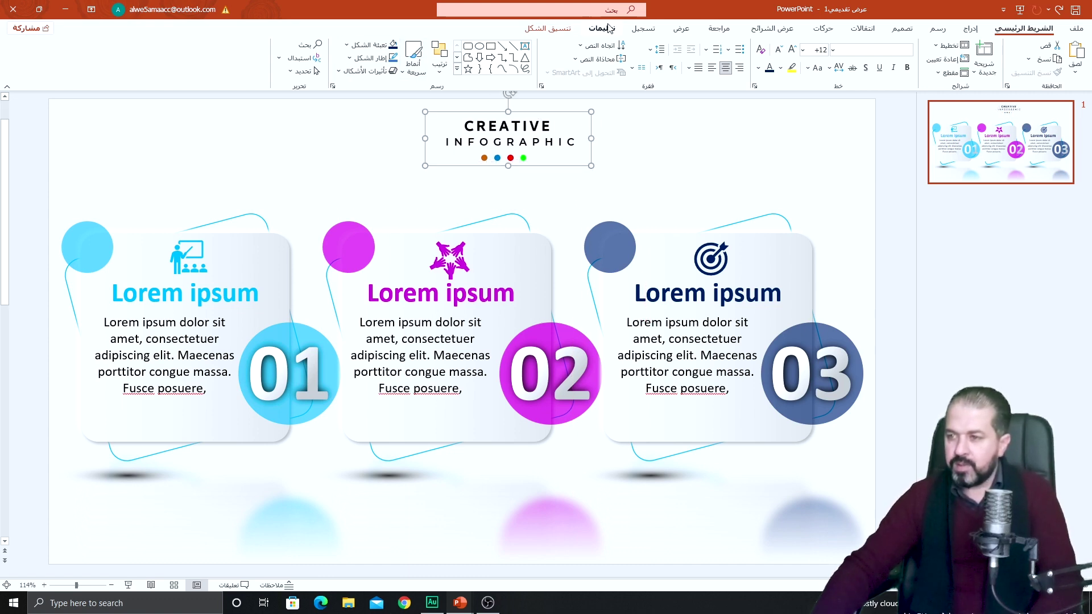
left_click(549, 29)
left_click(228, 46)
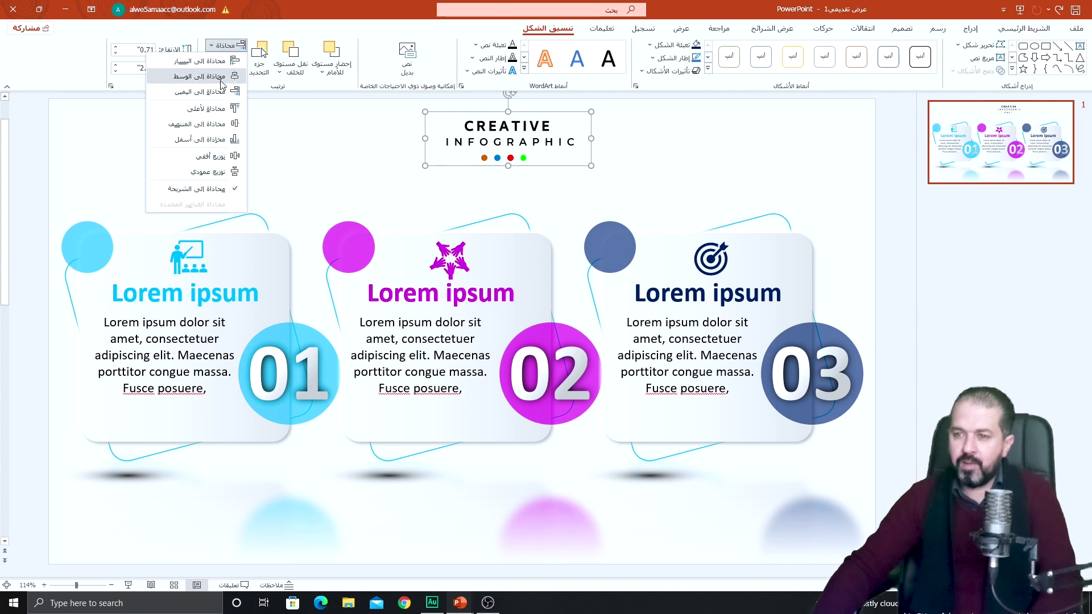
left_click(223, 81)
scroll(453, 197, "down", 1)
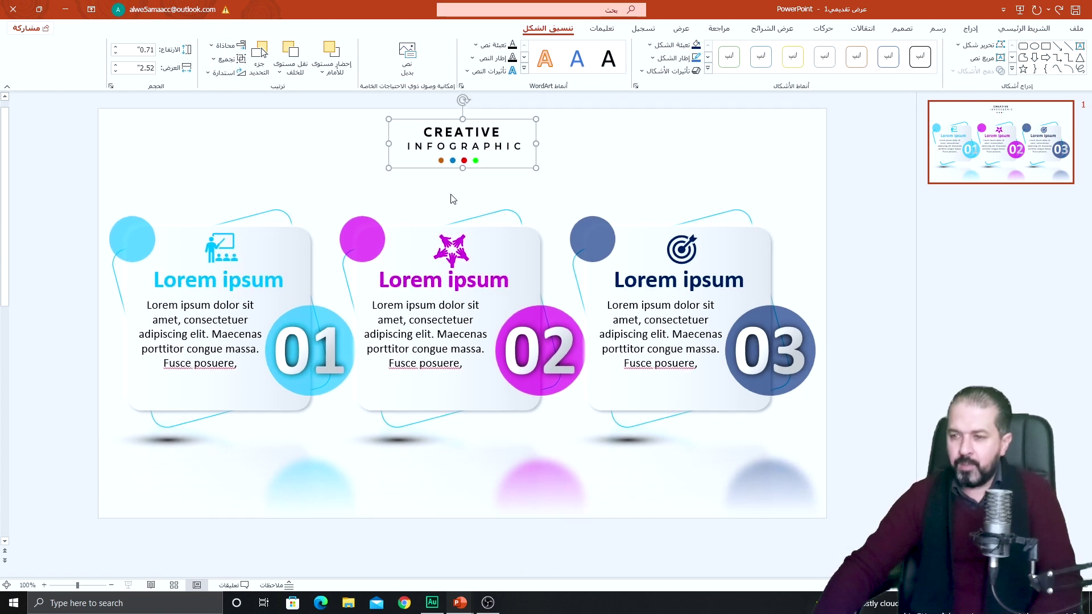
scroll(453, 198, "up", 1)
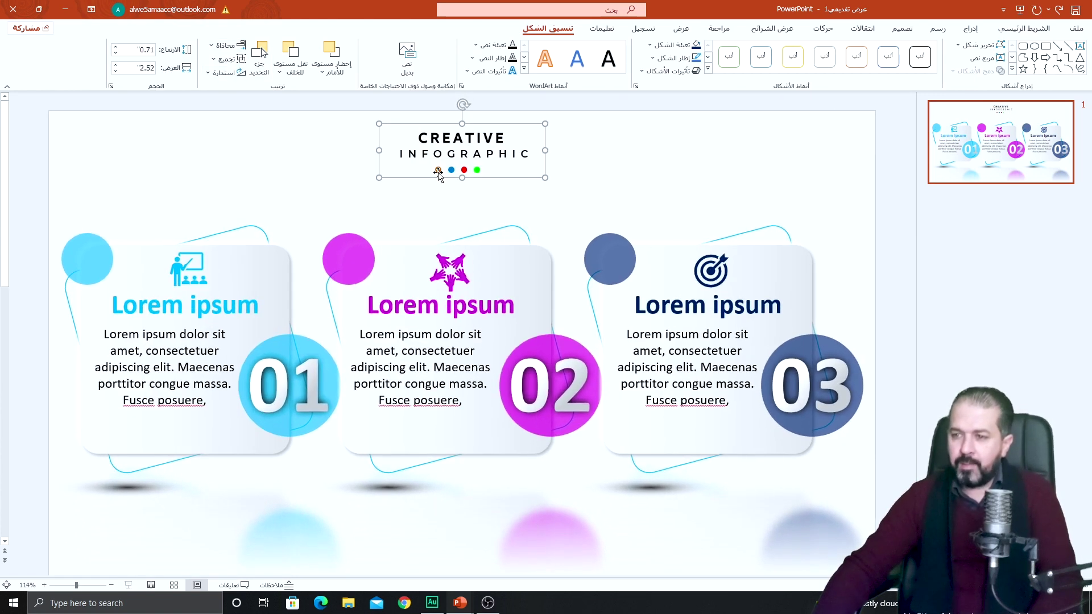
Fill the three title dots light blue, magenta and dark blue, centred under the title
left_click(438, 170)
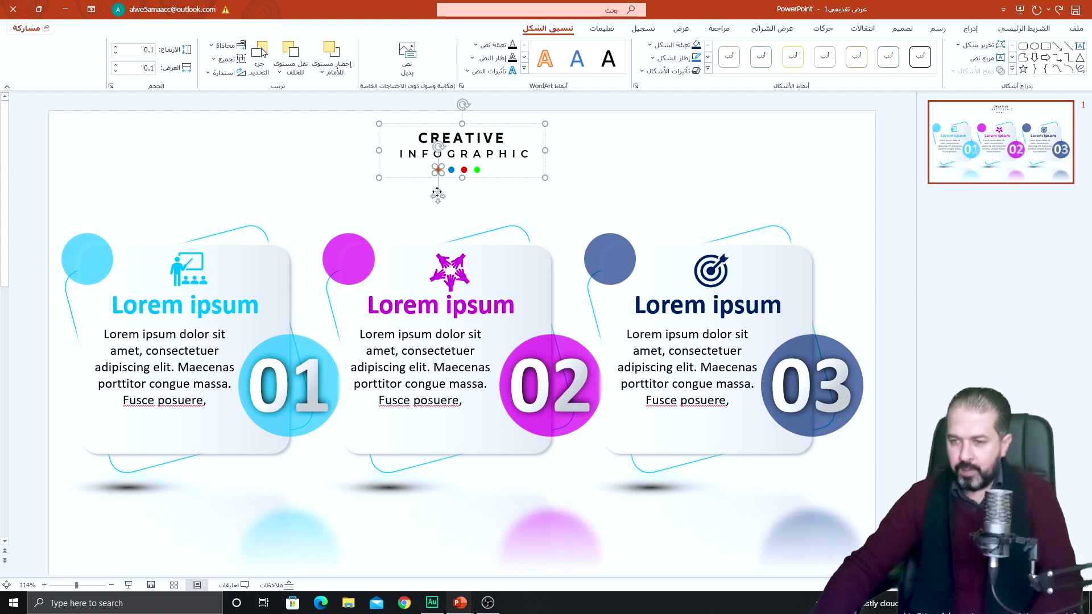
left_click(649, 45)
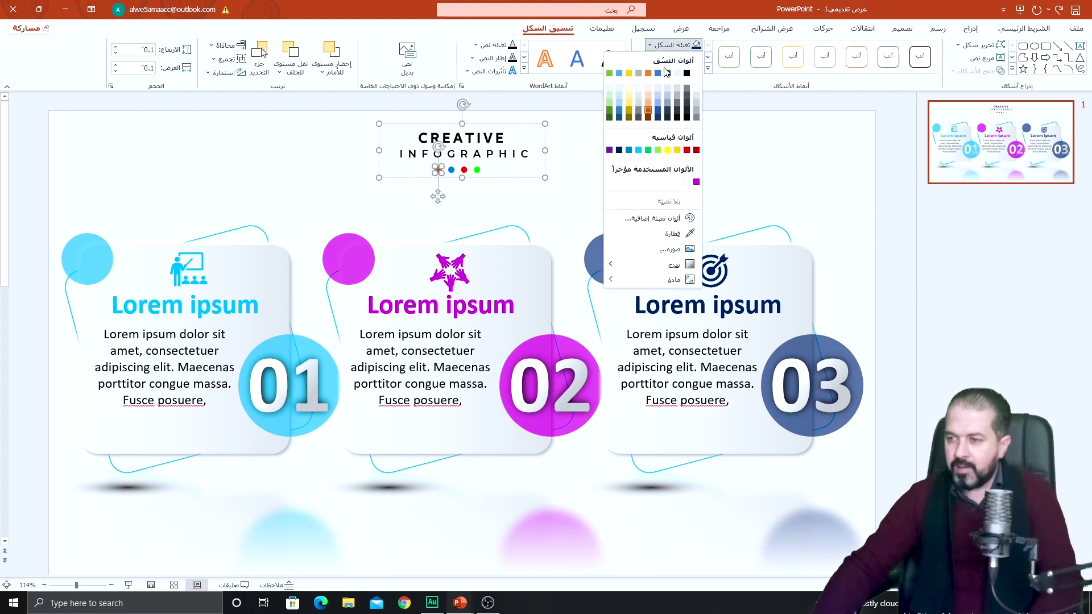
left_click(639, 150)
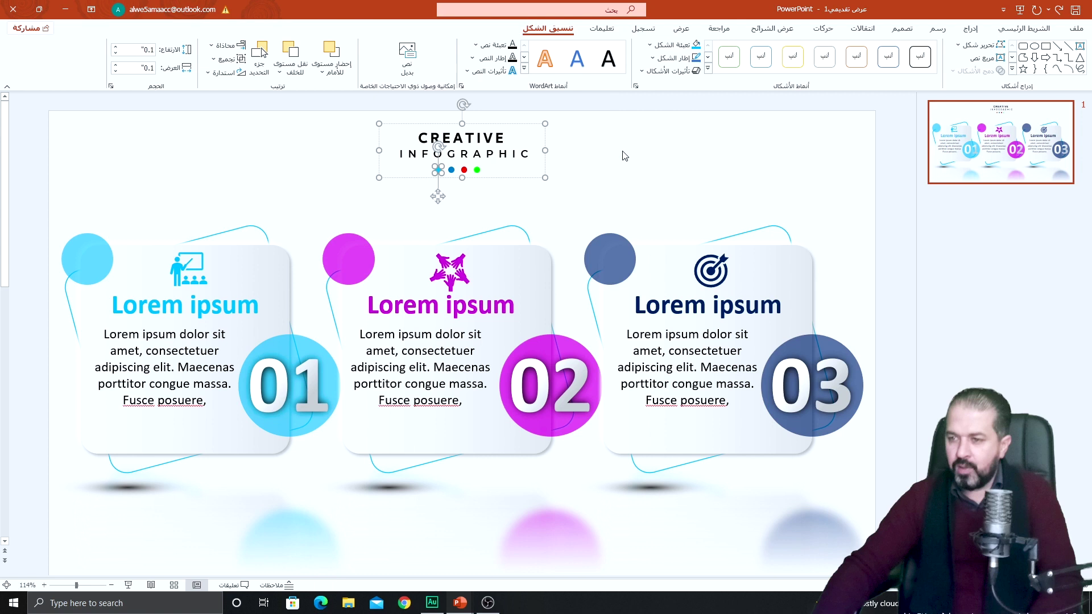
left_click(453, 170)
left_click(649, 45)
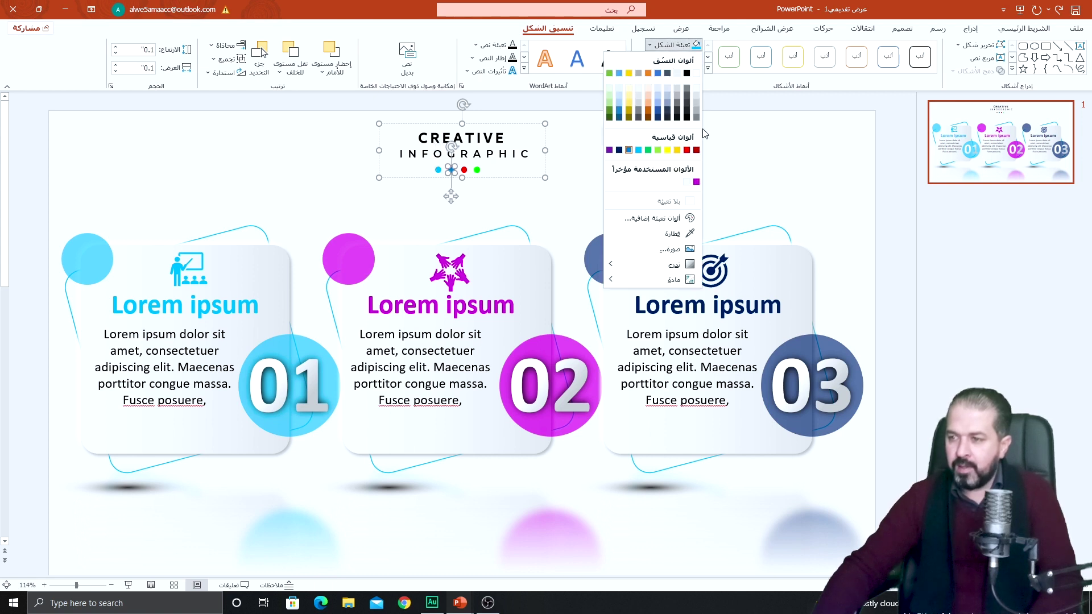
left_click(696, 182)
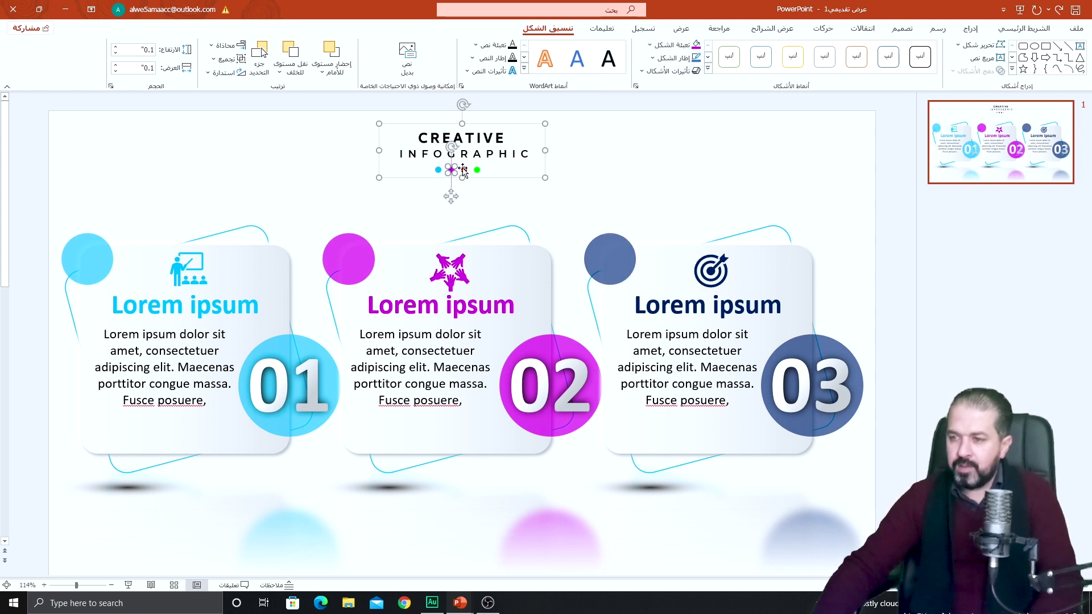
left_click(463, 169)
left_click(649, 45)
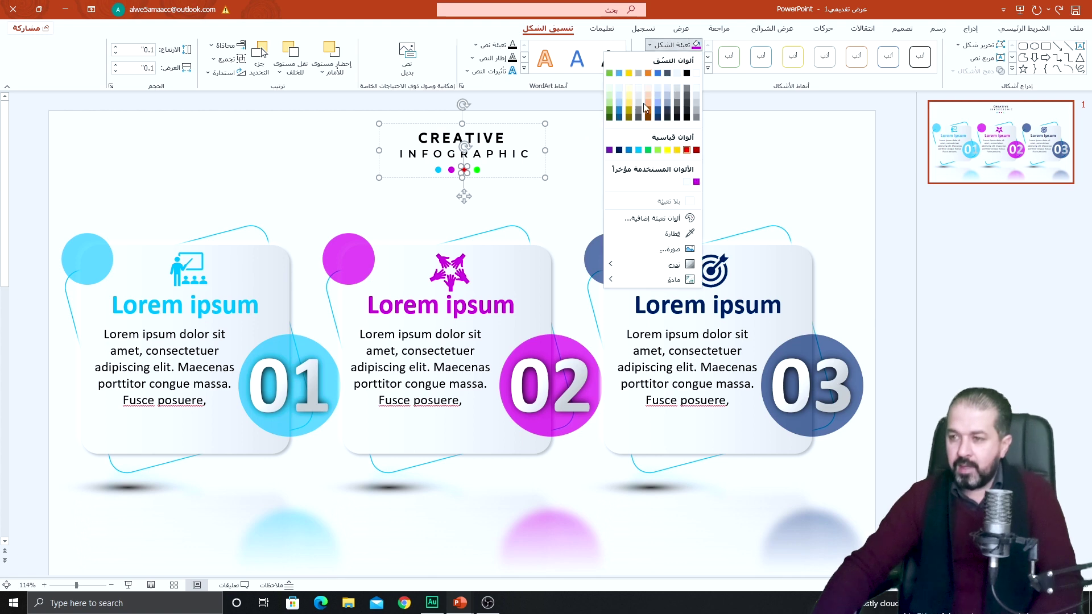
left_click(621, 151)
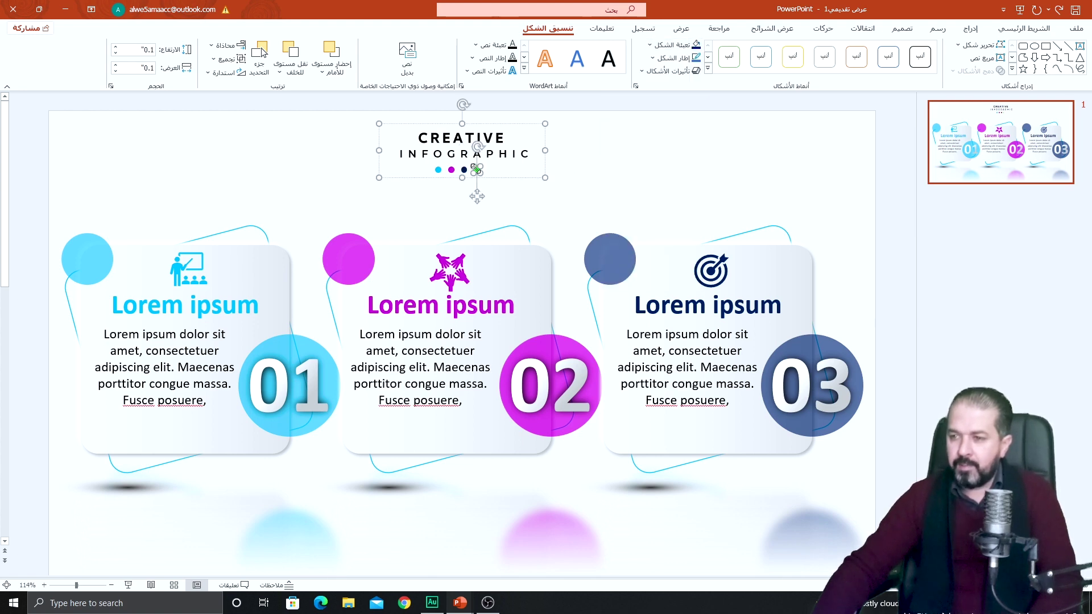
left_click(476, 172)
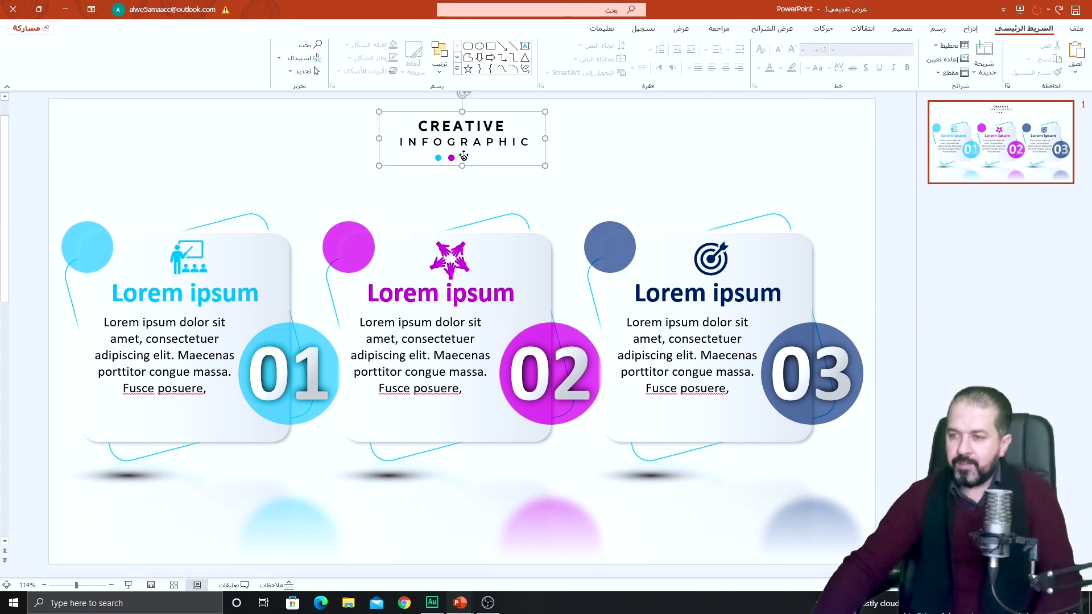
left_click_drag(464, 159, 475, 181)
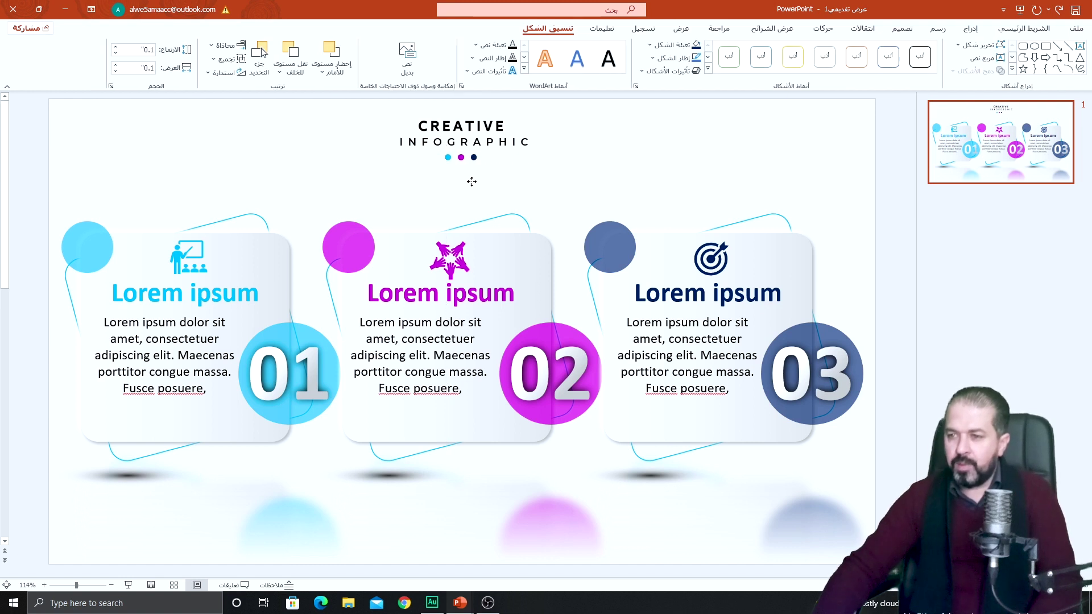
Insert the pngegg world-map image from the رياضة folder on this device
left_click(524, 192)
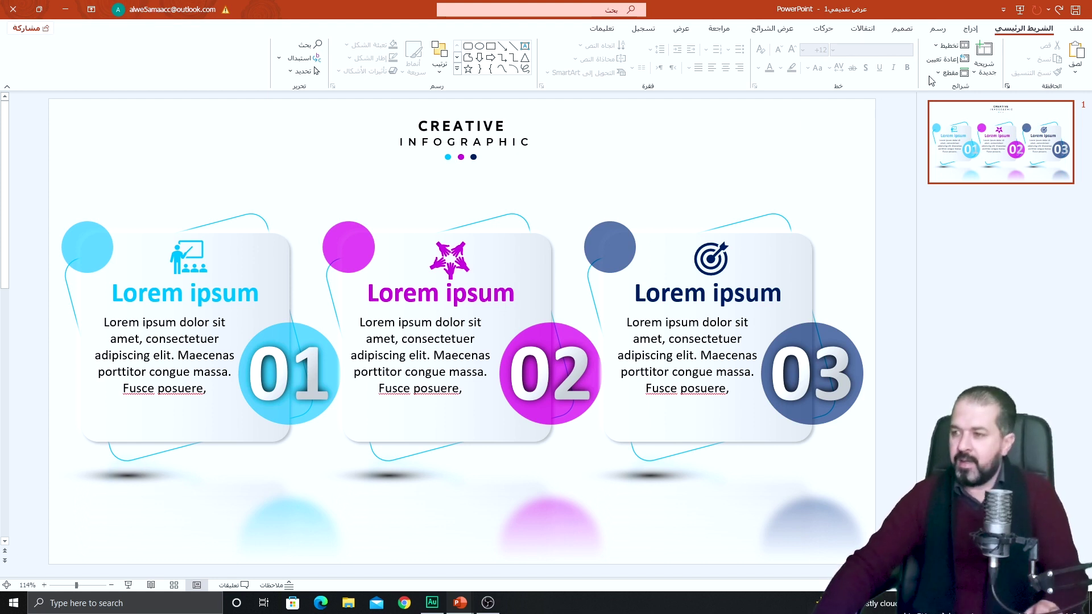
left_click(970, 29)
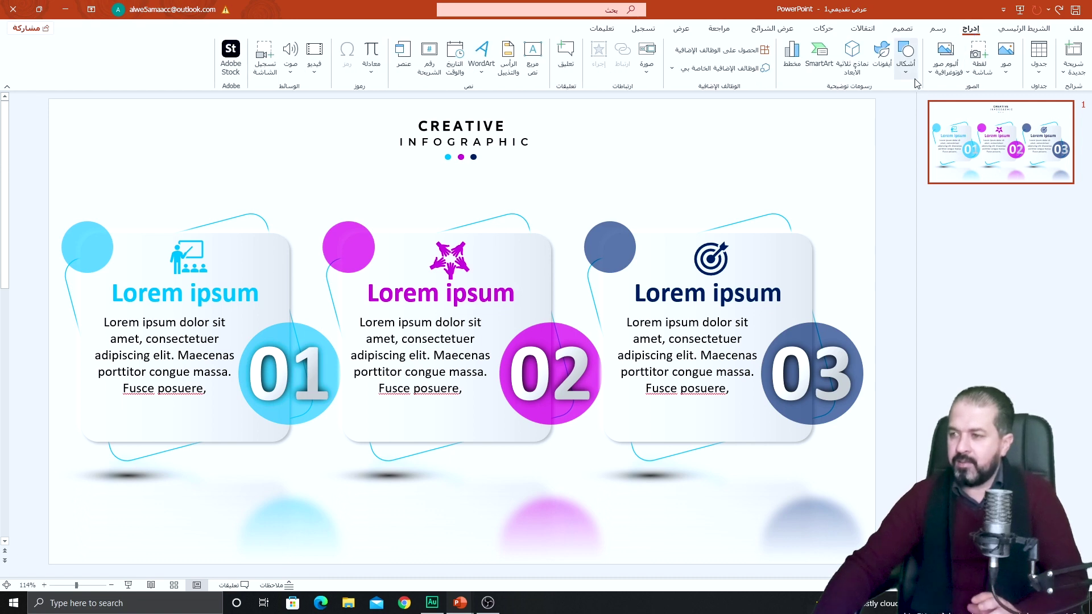
left_click(1006, 57)
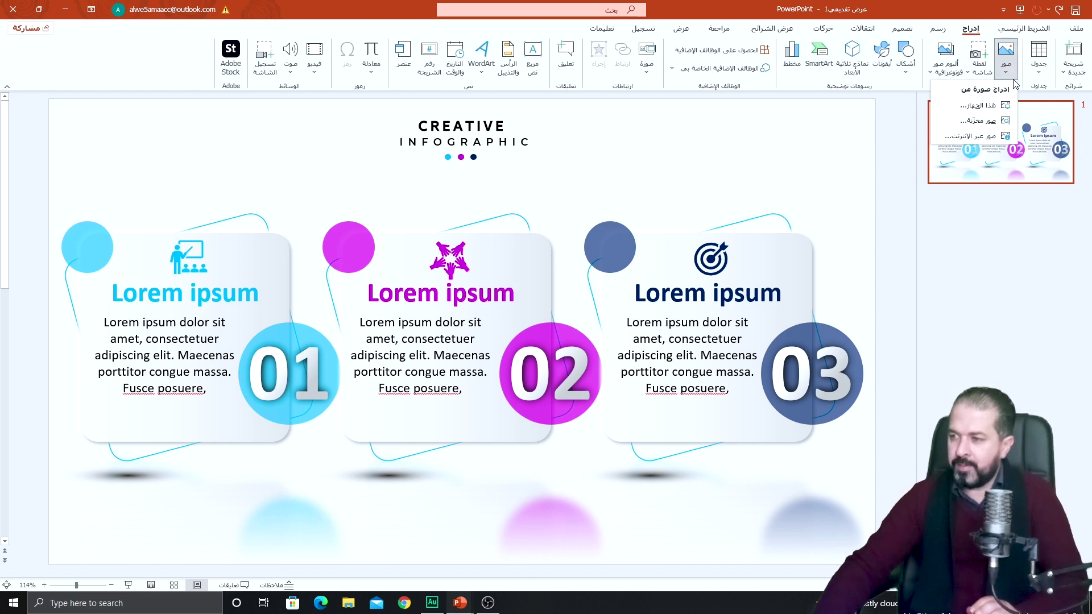
left_click(984, 105)
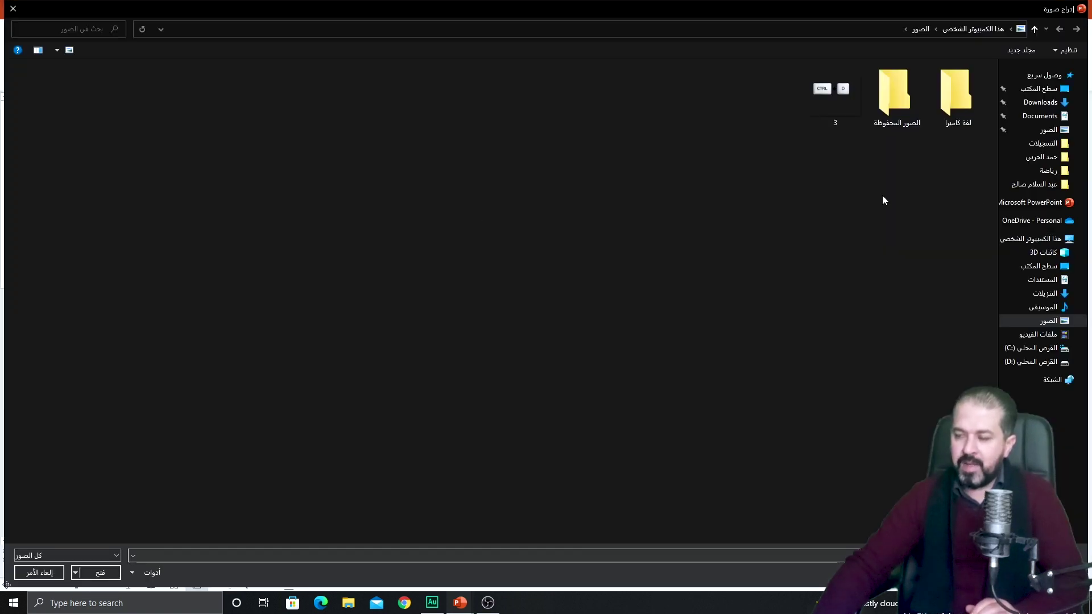
left_click(1048, 171)
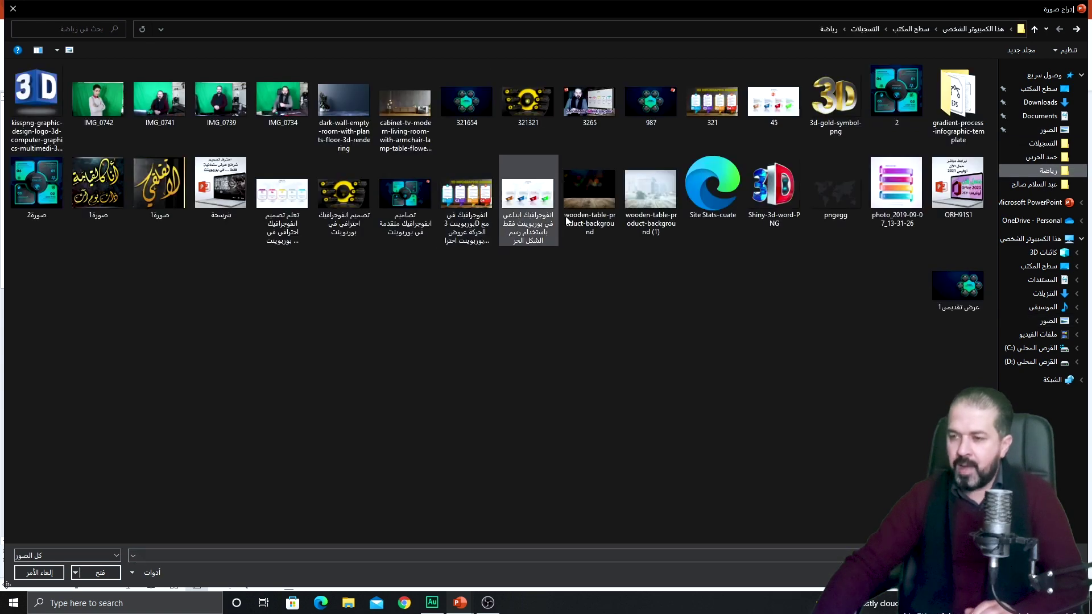
double_click(832, 202)
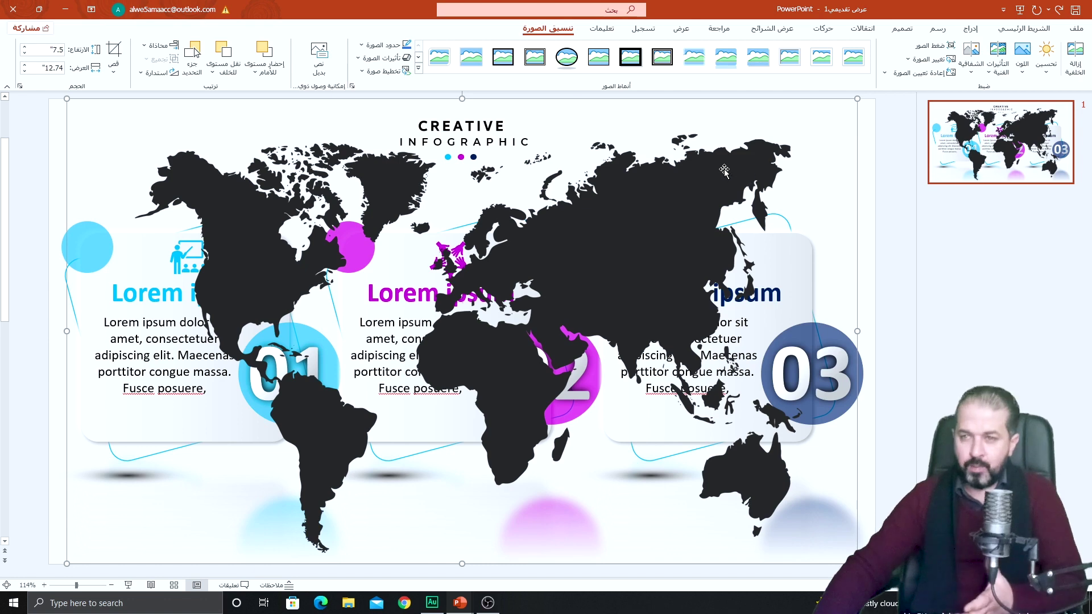
Recolour the world map grey and set its transparency to 80%
left_click(1022, 63)
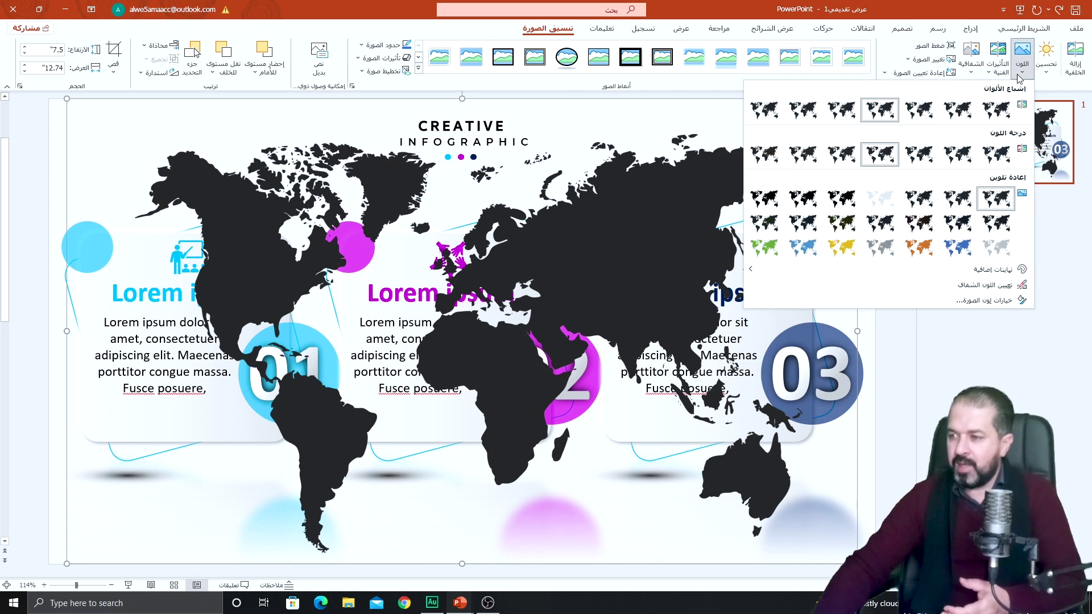
left_click(996, 248)
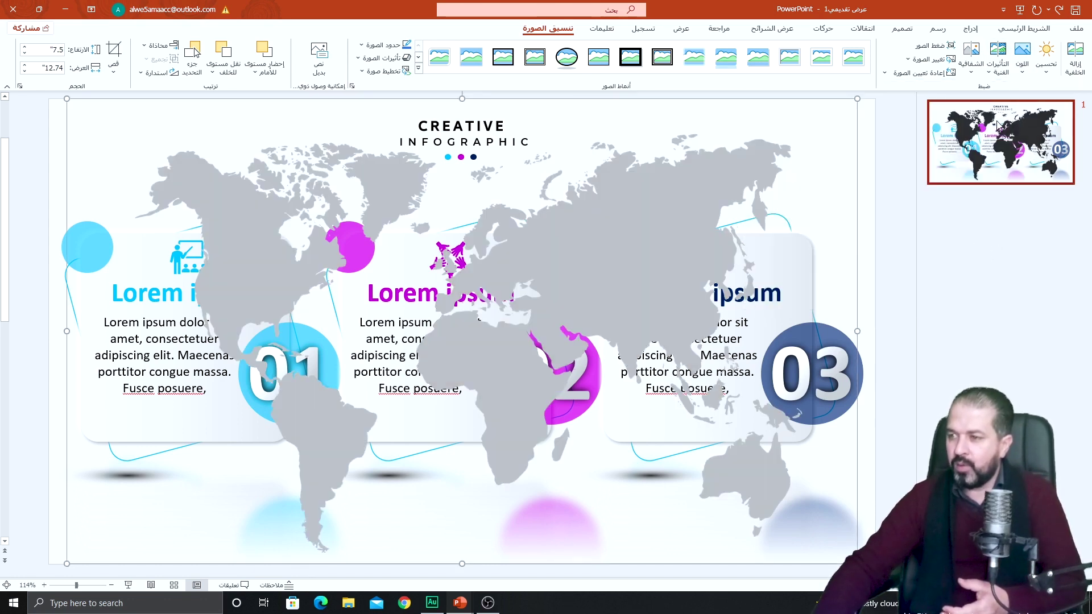
left_click(973, 71)
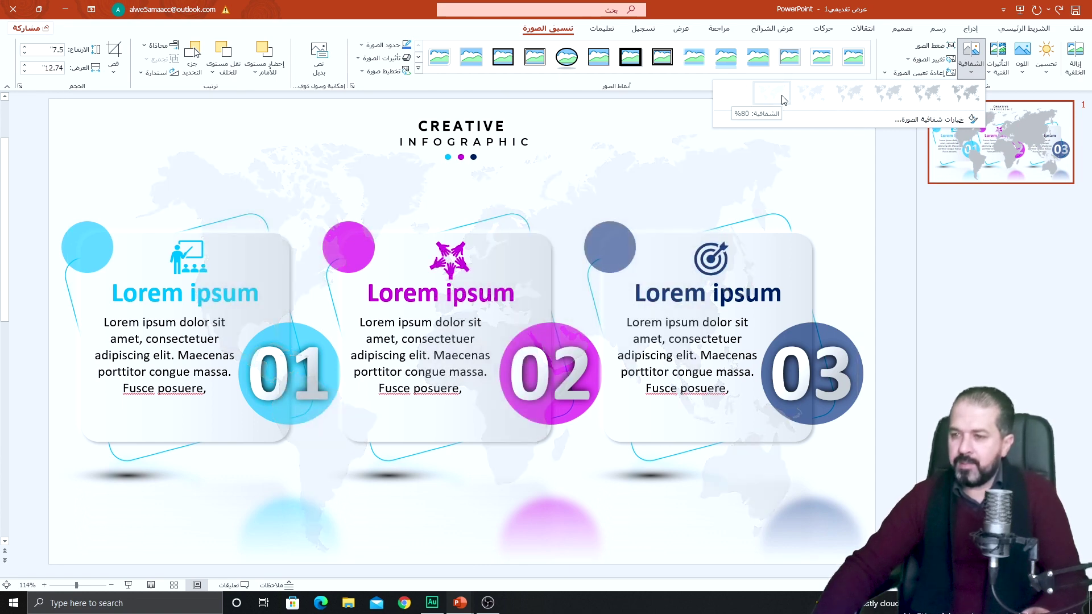
left_click(782, 101)
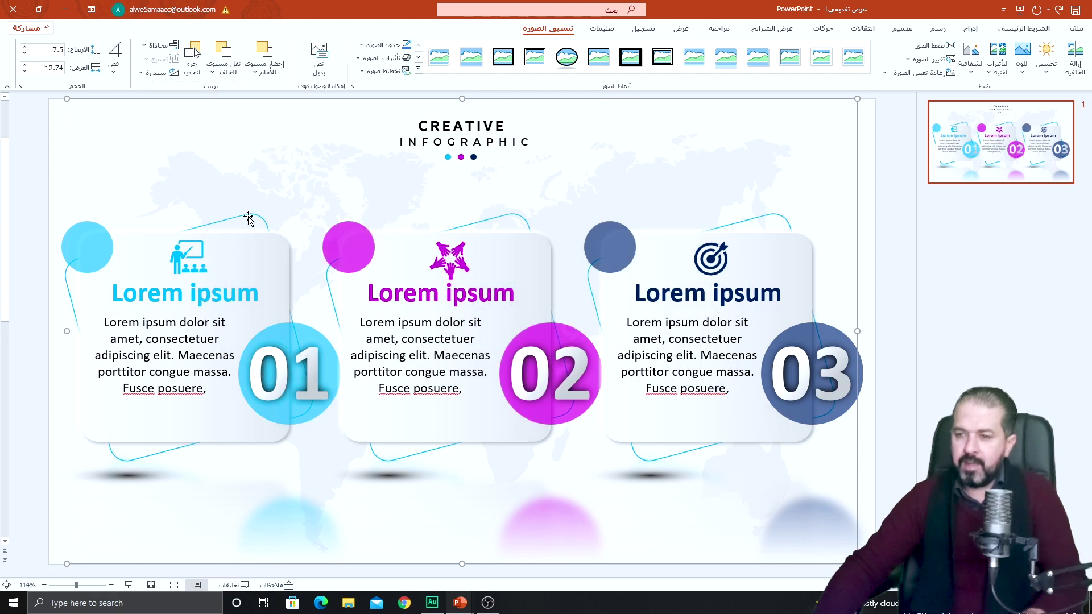
left_click(44, 171)
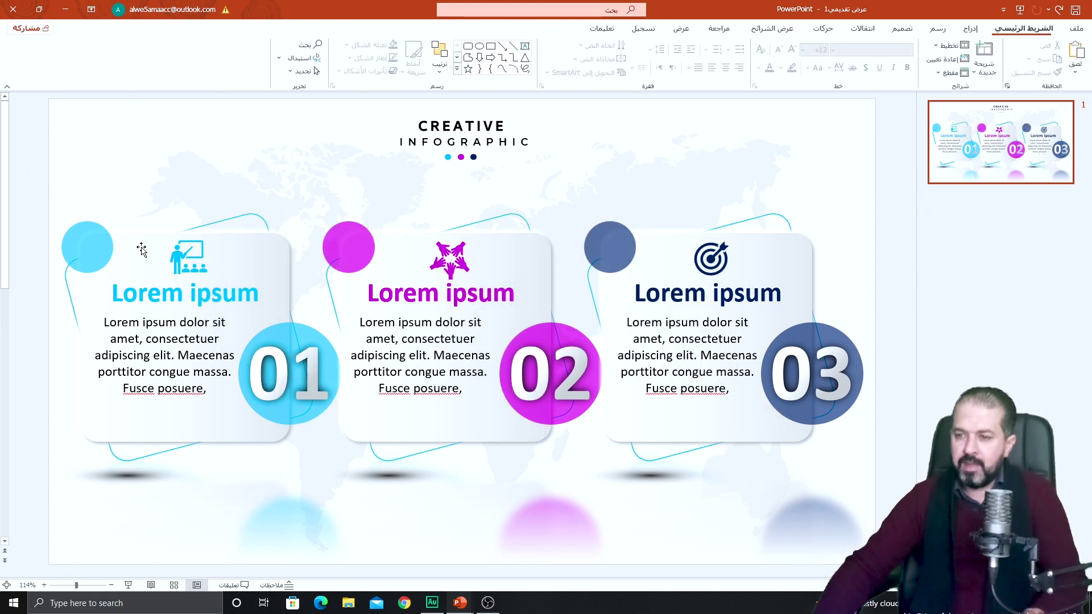
scroll(139, 246, "down", 2, "ctrl")
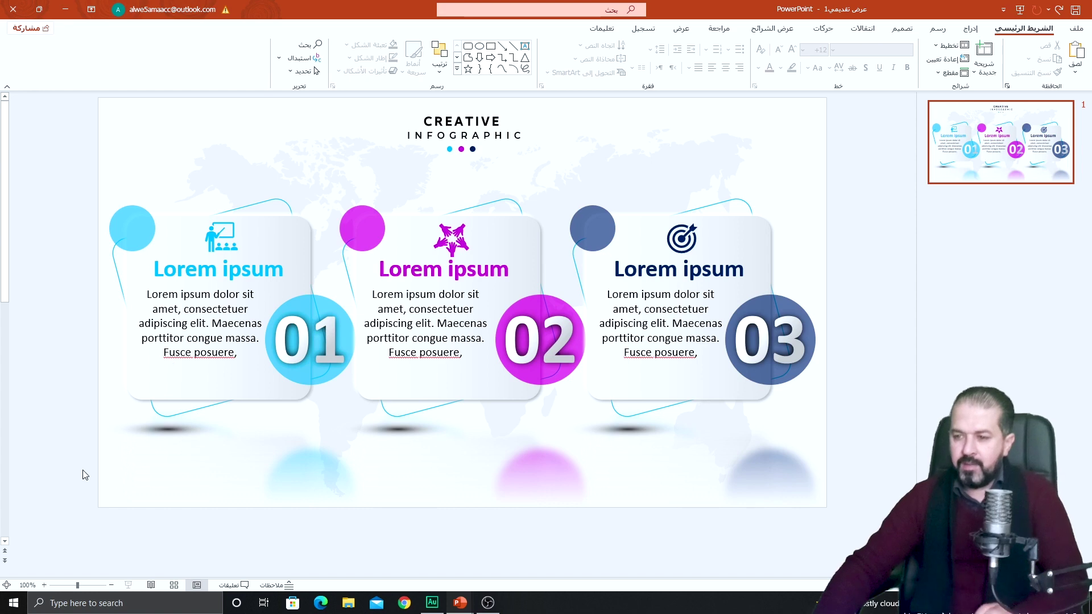
Start the slide show to present the infographic full screen
key("Tab")
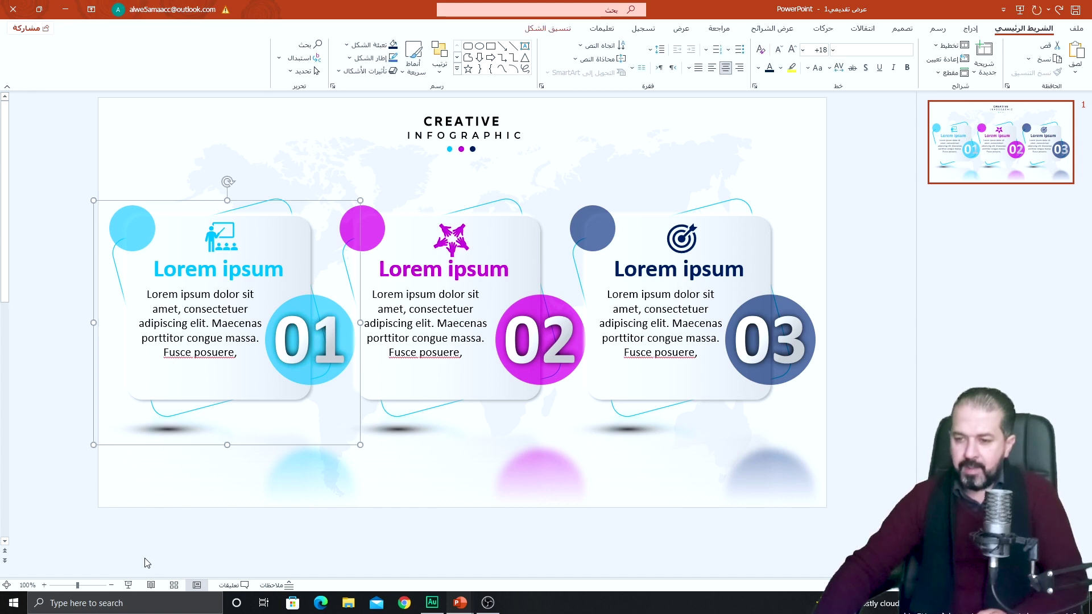
left_click(128, 585)
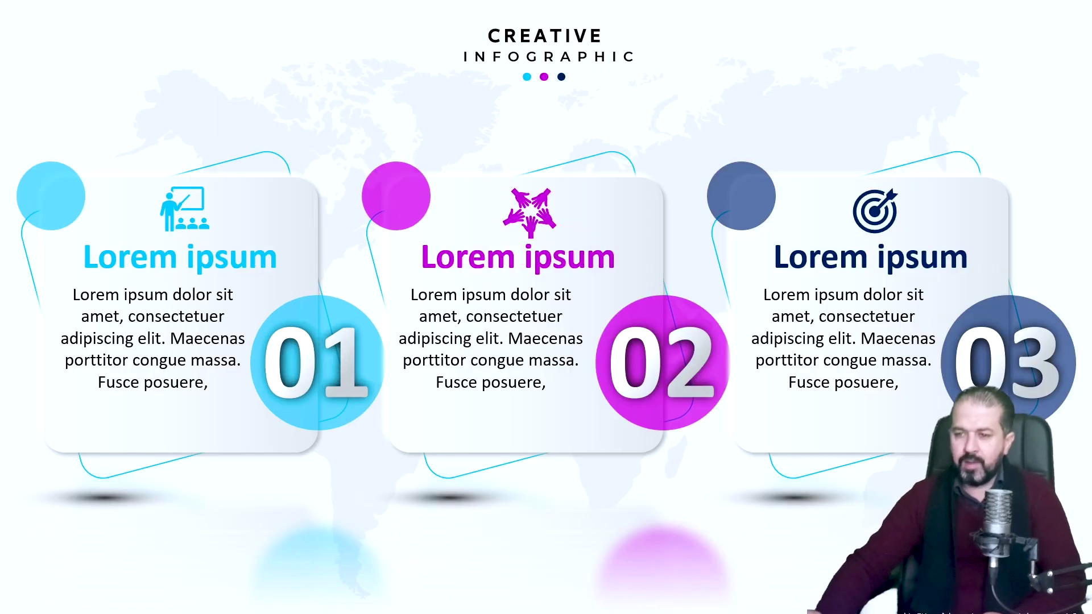